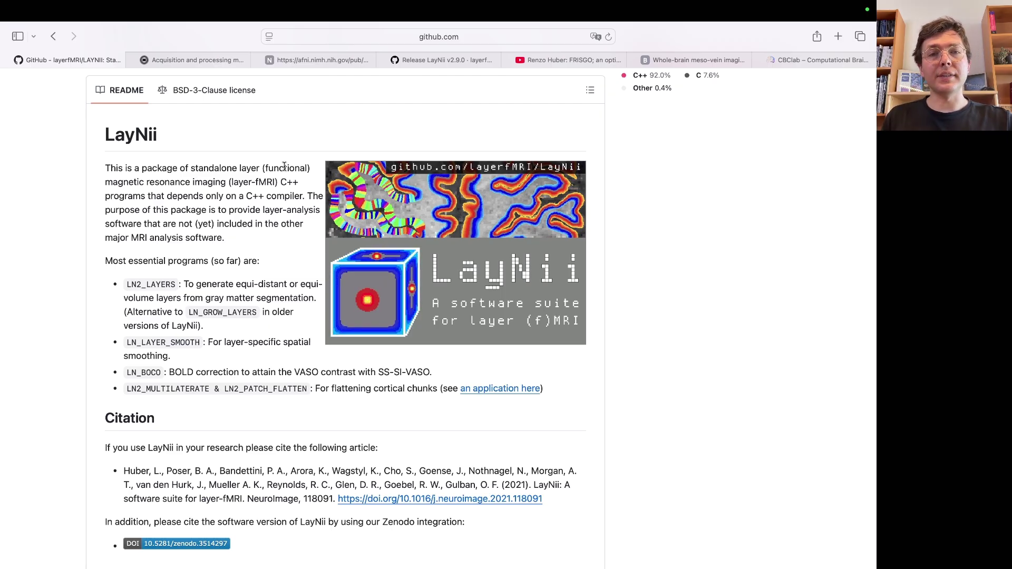
Open the releases page of the LayNii repository and bring up the LayNii v2.9.0 release notes.
scroll(284, 167, up, 3)
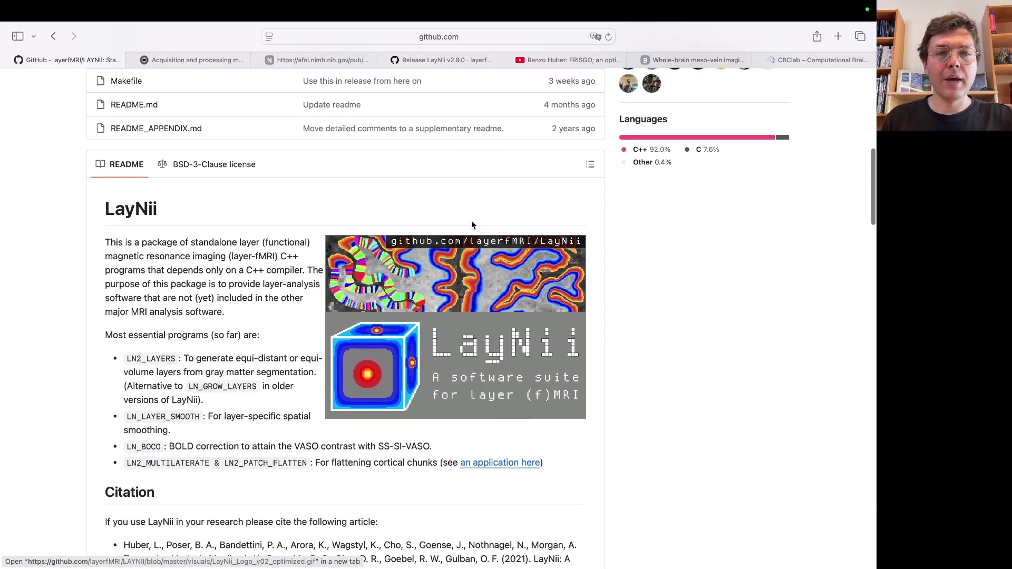
scroll(471, 220, up, 5)
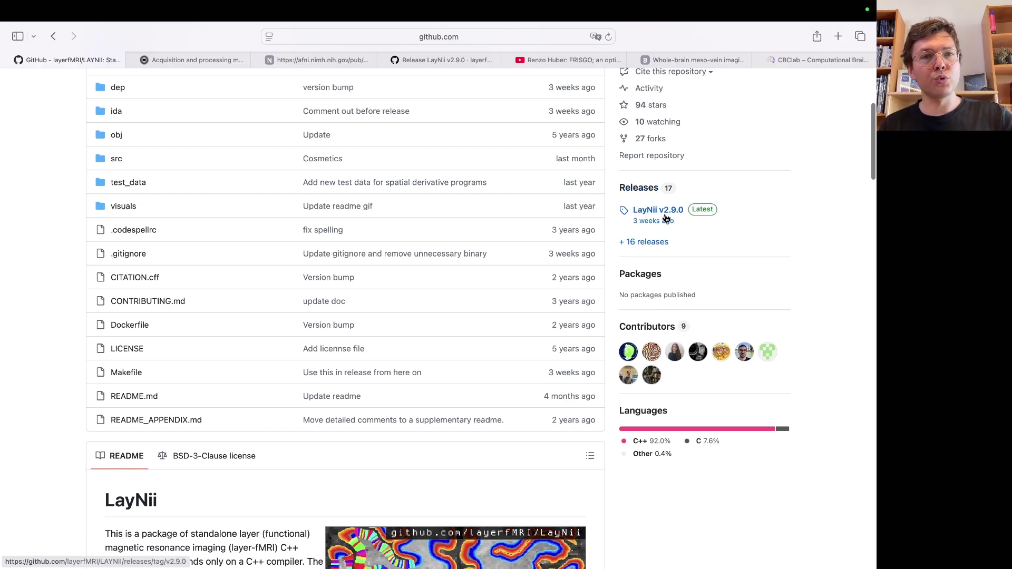
click(642, 189)
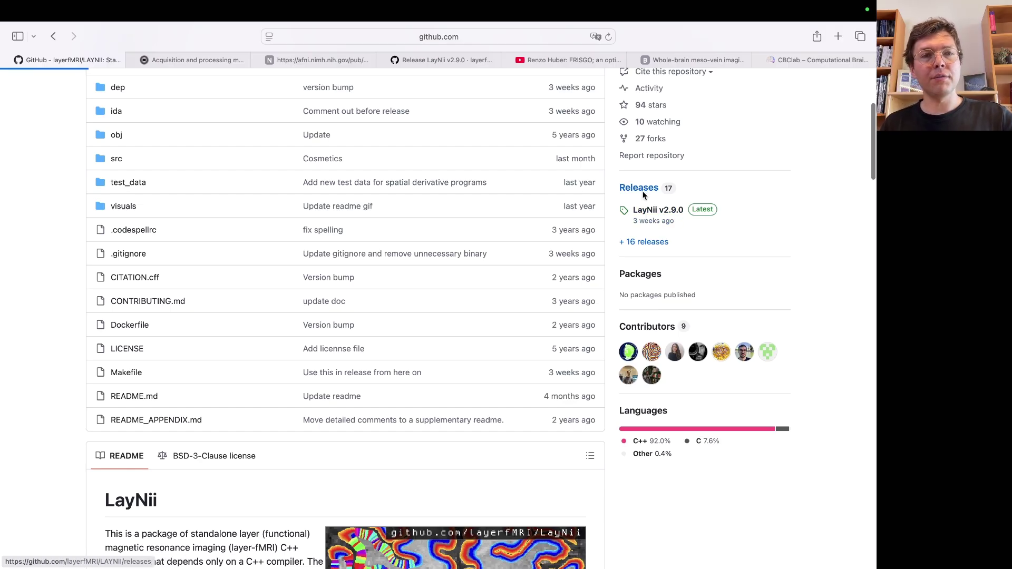
scroll(510, 244, down, 5)
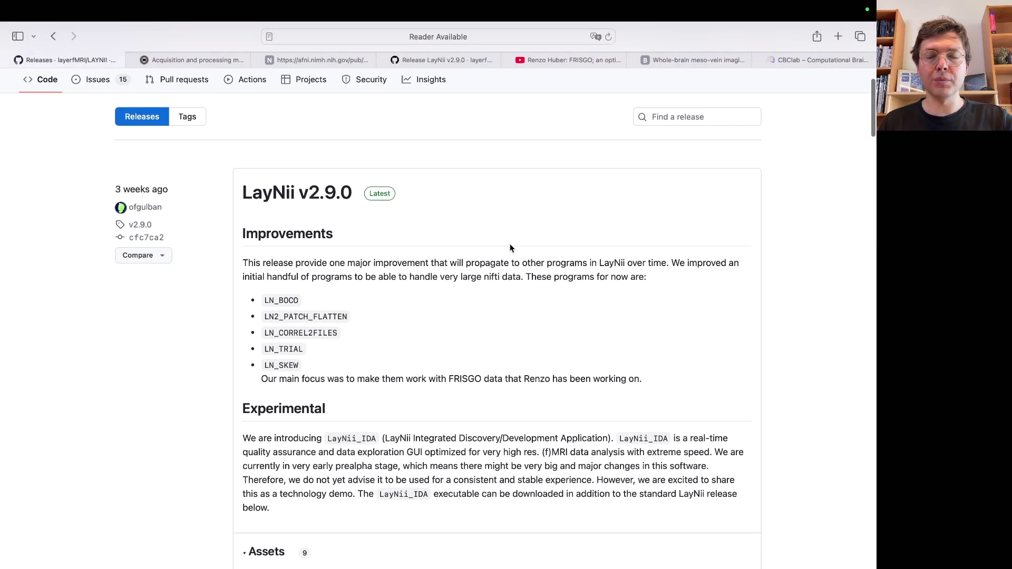
Highlight the Improvements section and the sentence introducing LayNii_IDA in the v2.9.0 release notes while reading them.
drag(242, 182, 466, 330)
scroll(467, 329, down, 4)
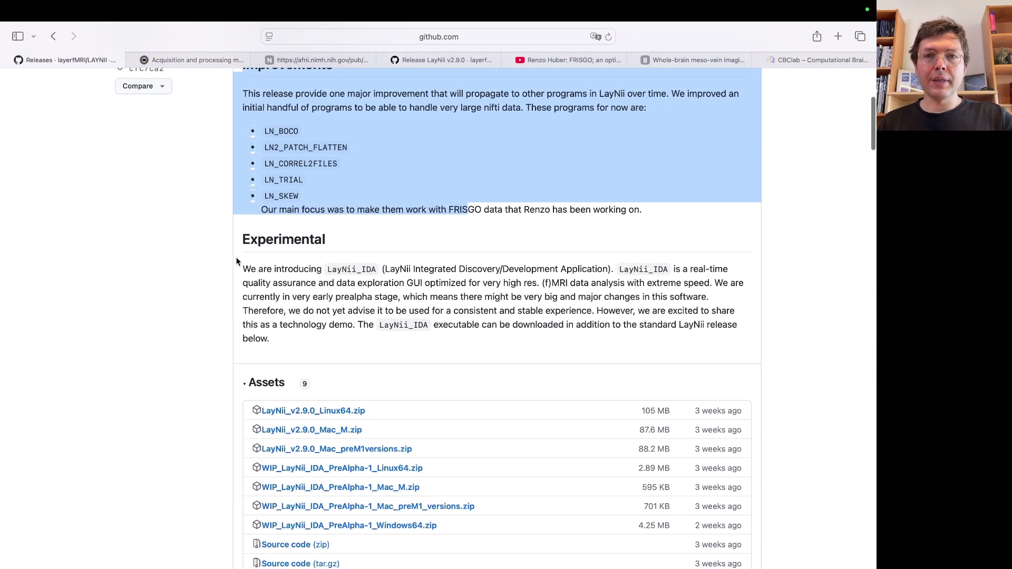
drag(243, 269, 376, 269)
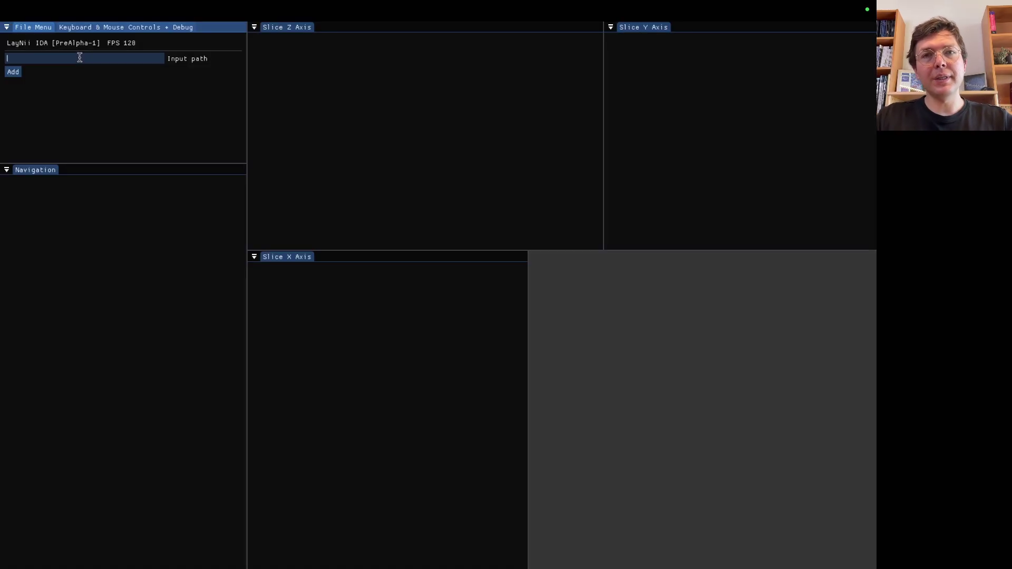
Switch to Finder and select lo_BOLD_intemp.nii.gz in the data-LAYNII_IDA_DEMO1 folder.
key(ctrl+Left)
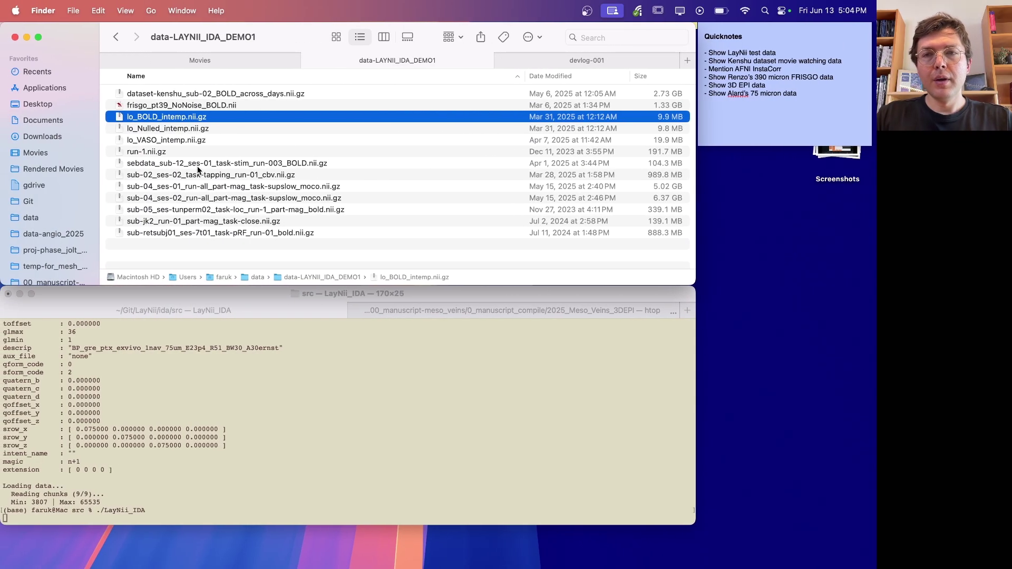
click(208, 151)
click(161, 120)
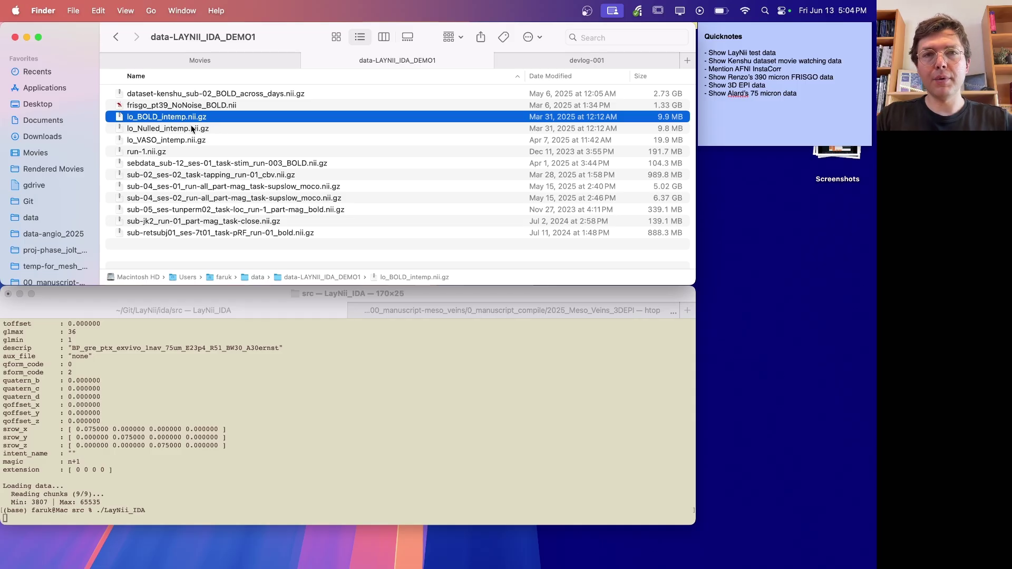
Switch to the browser and open the LAYNII repository's test_data folder to locate lo_BOLD_intemp.nii.gz.
key(ctrl+Right)
key(ctrl+Right)
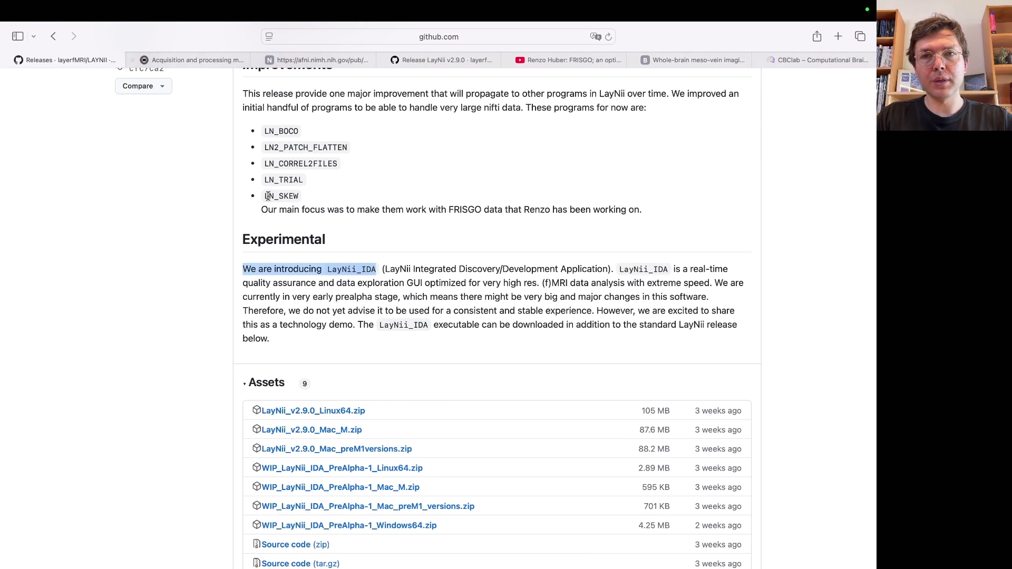
scroll(261, 180, up, 5)
click(108, 129)
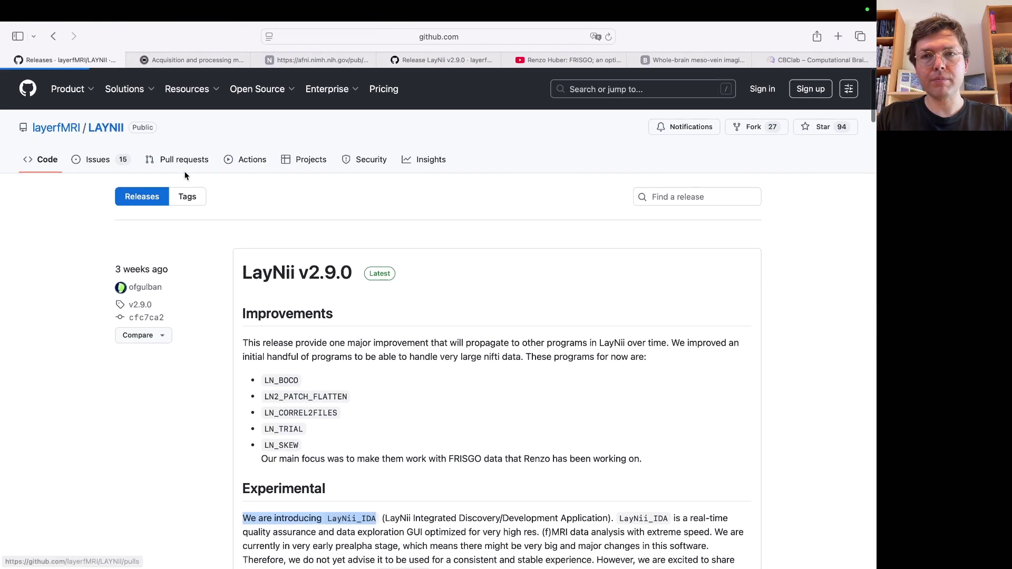
click(128, 404)
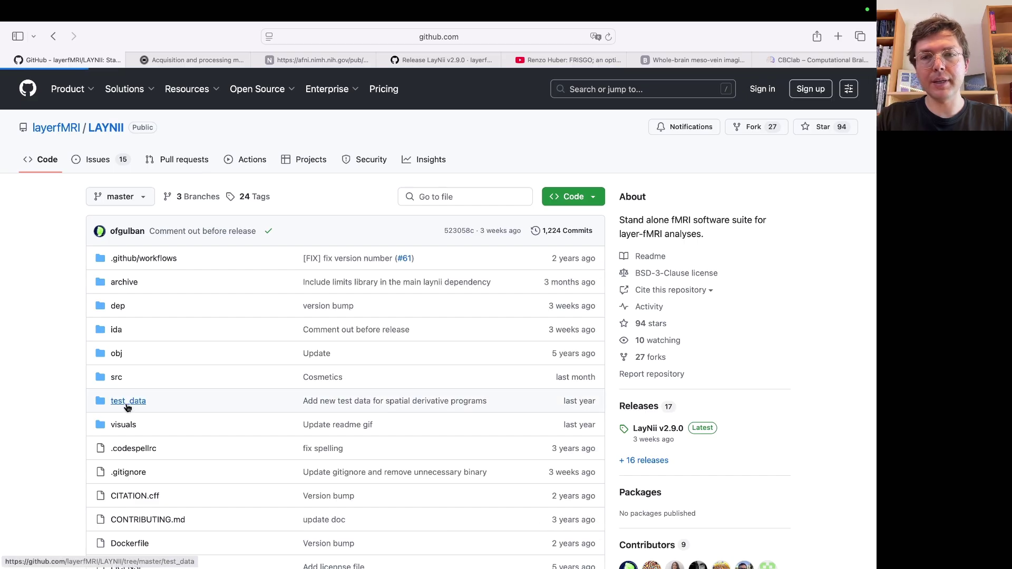
scroll(348, 248, down, 5)
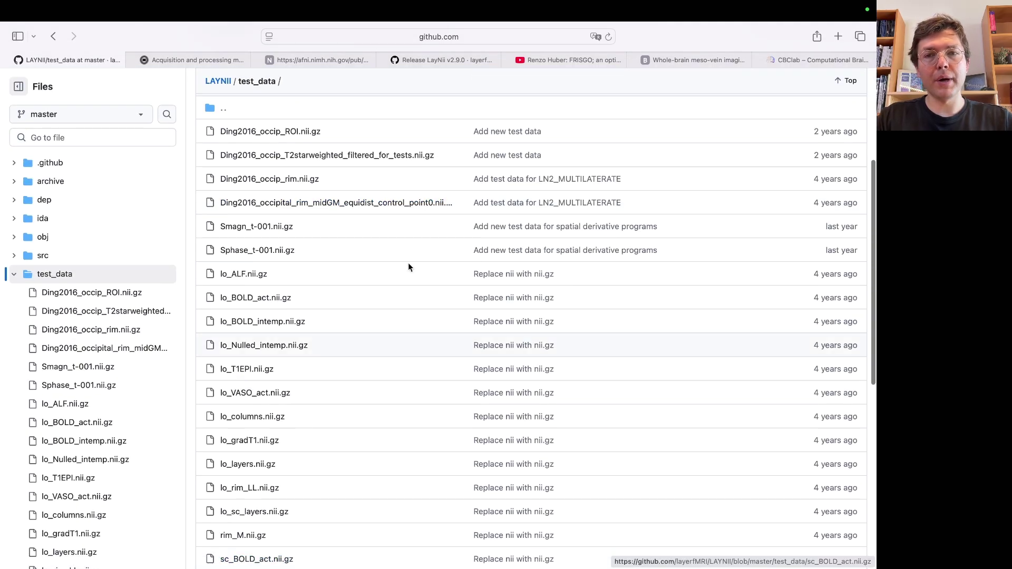
scroll(348, 327, down, 3)
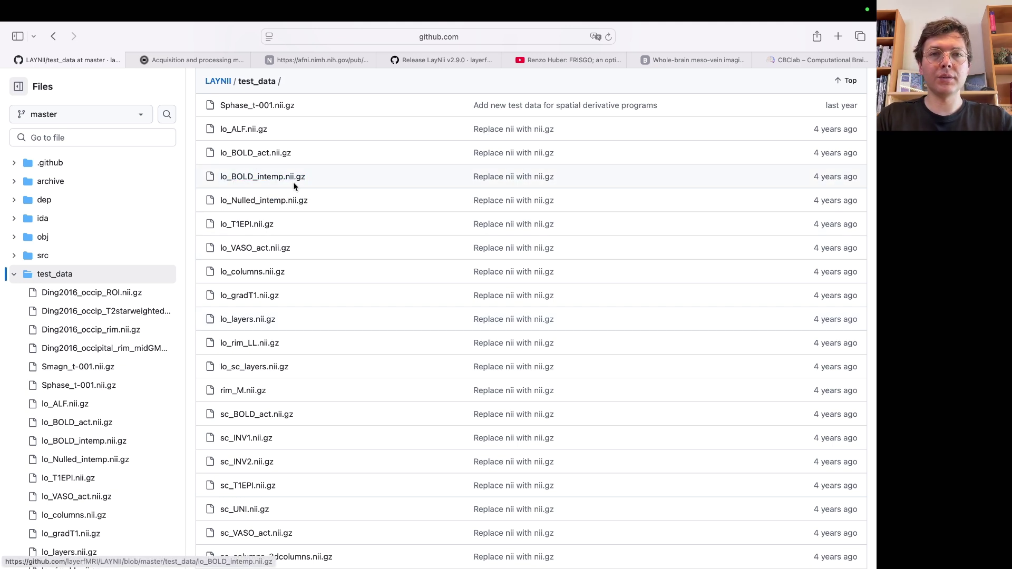
Take lo_BOLD_intemp.nii.gz from the data-LAYNII_IDA_DEMO1 folder in Finder and enter its path as the input path in LayNii IDA.
key(ctrl+Left)
key(ctrl+Left)
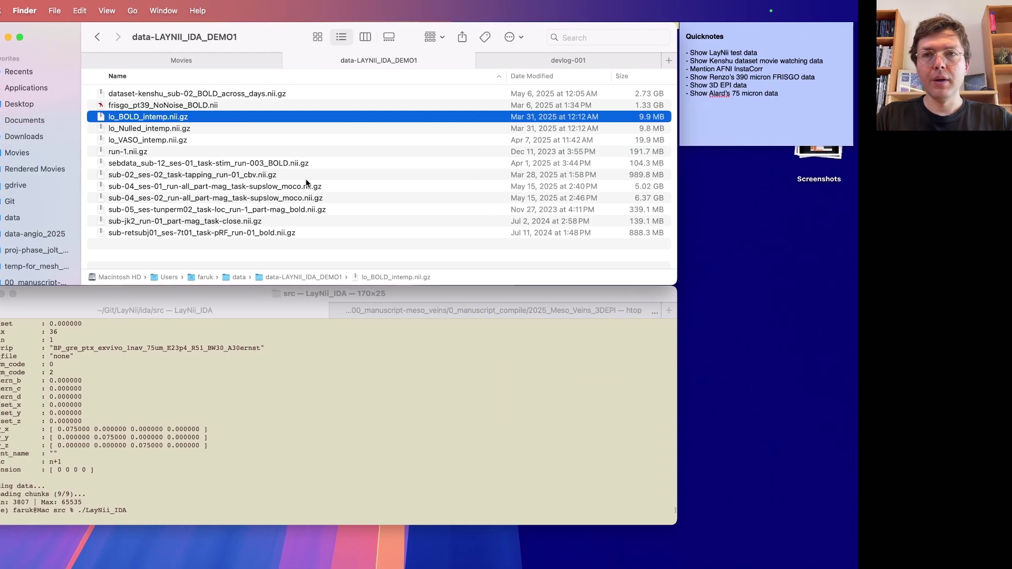
click(190, 144)
click(192, 117)
drag(192, 117, 90, 57)
key(ctrl+Right)
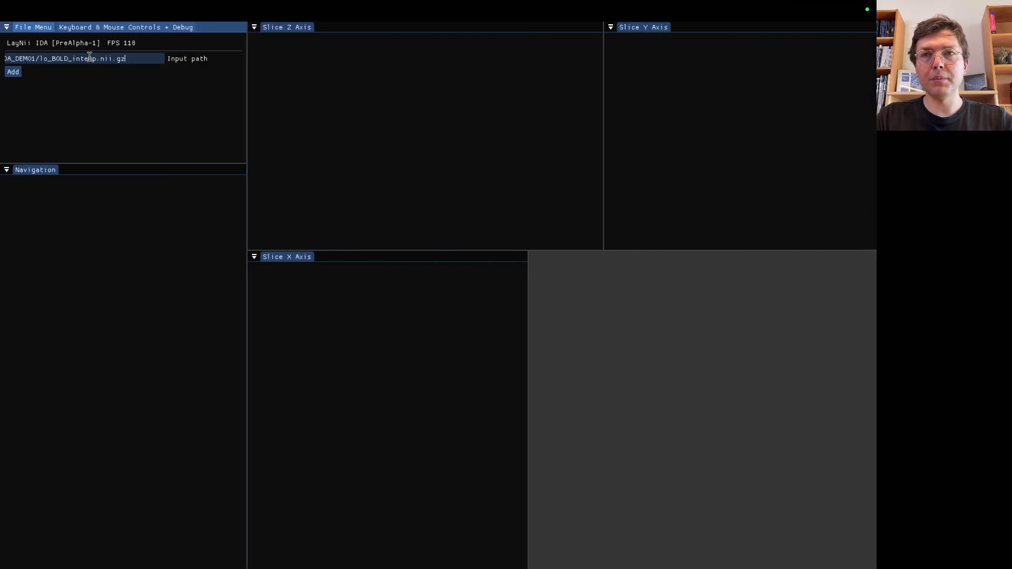
Clear the input path, paste the full path of lo_BOLD_intemp.nii.gz again and add the file to the list.
key(ctrl+Left)
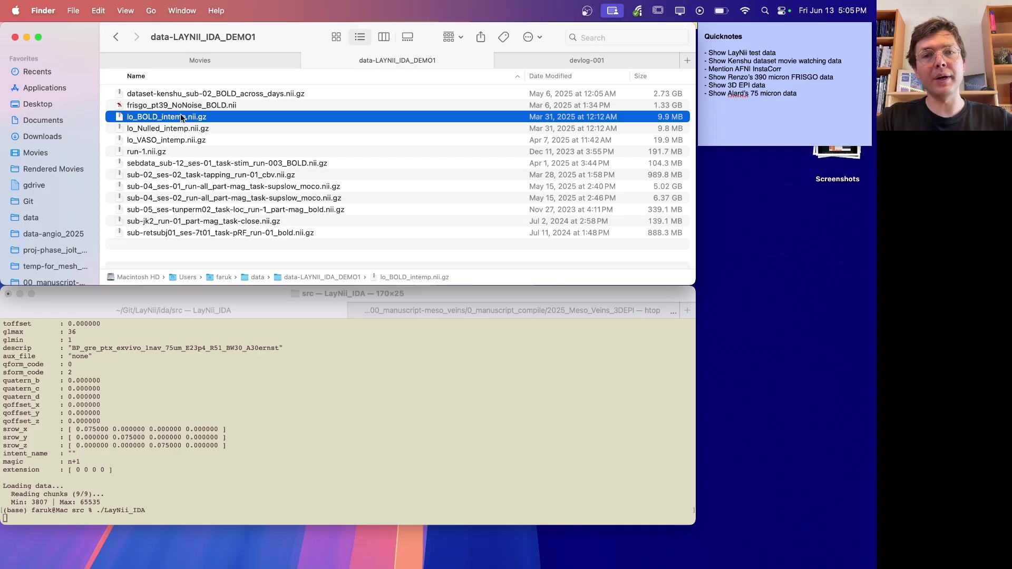
key(ctrl+Right)
double_click(127, 60)
key(ctrl+a)
key(BackSpace)
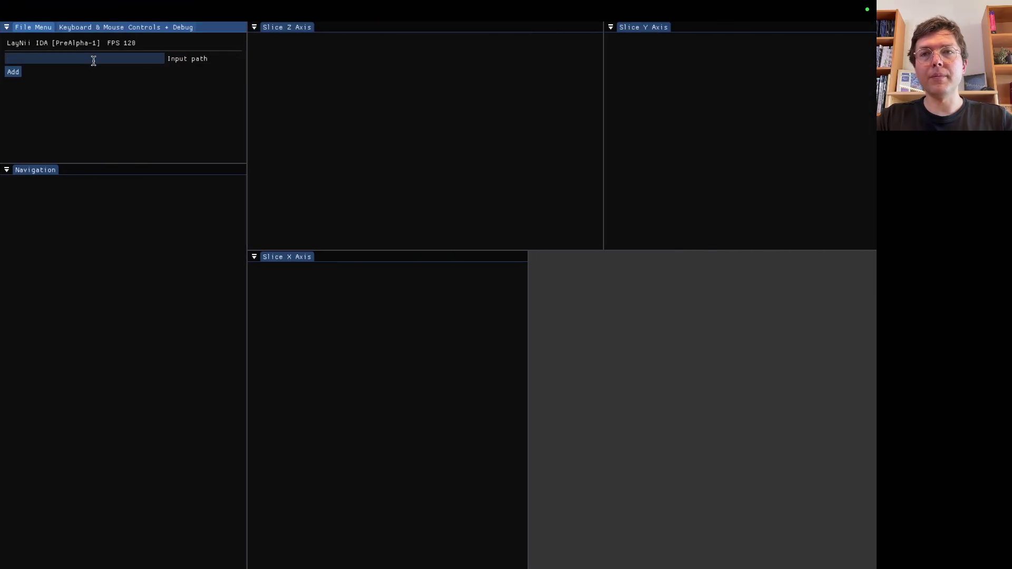
key(super+v)
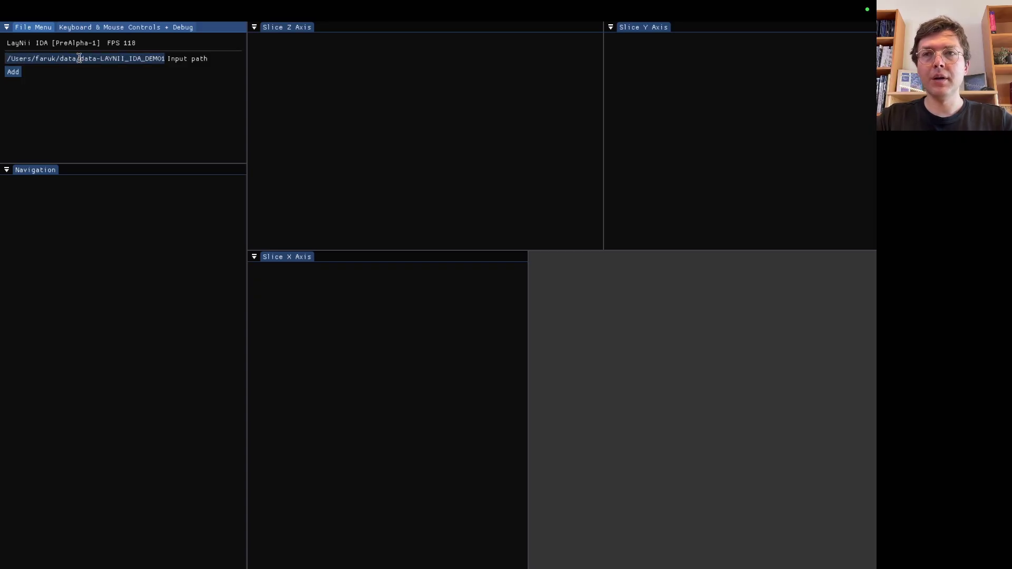
click(10, 74)
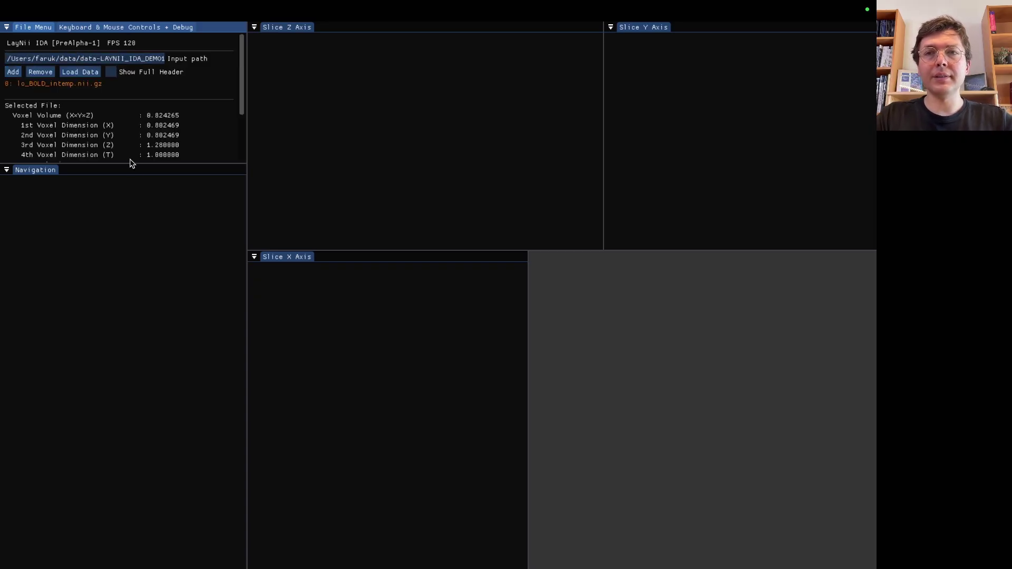
Enlarge the file information area to show all voxel and data axis details, and raise the screen brightness.
drag(150, 164, 156, 243)
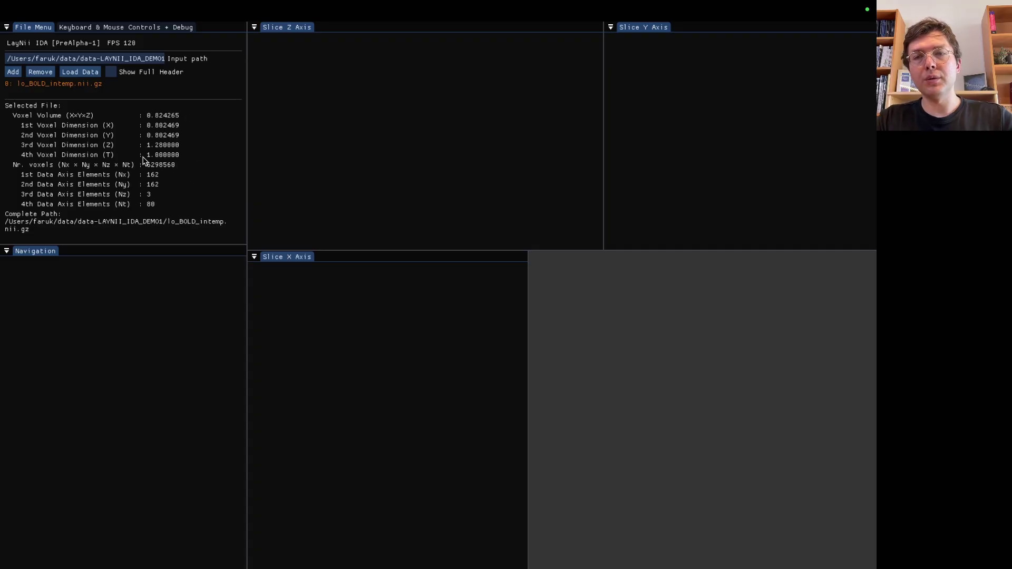
key(XF86MonBrightnessUp)
key(XF86MonBrightnessUp)
key(XF86MonBrightnessUp)
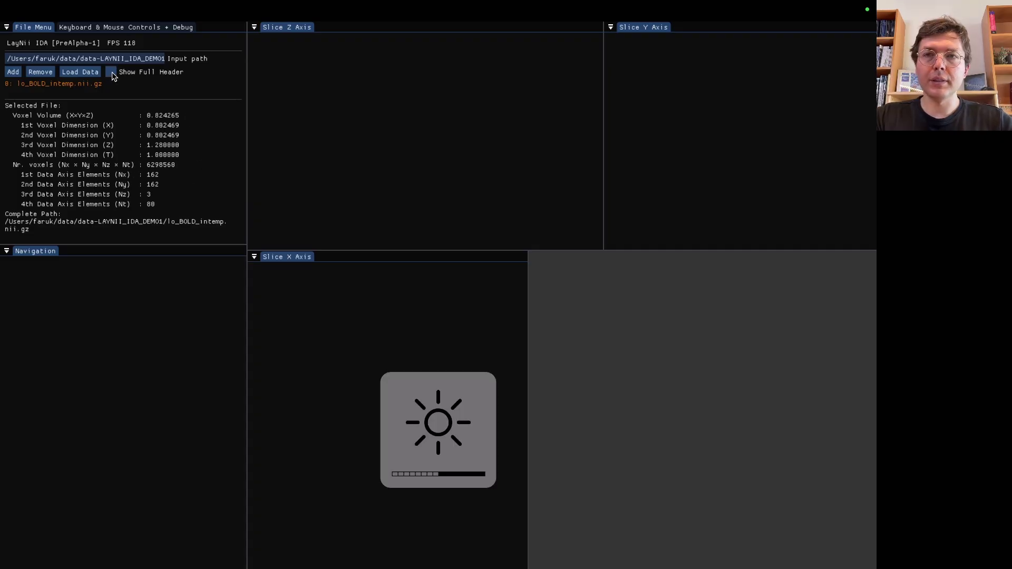
Show the full NIfTI header of lo_BOLD_intemp.nii.gz, examine its fields and return to the navigation view.
click(112, 72)
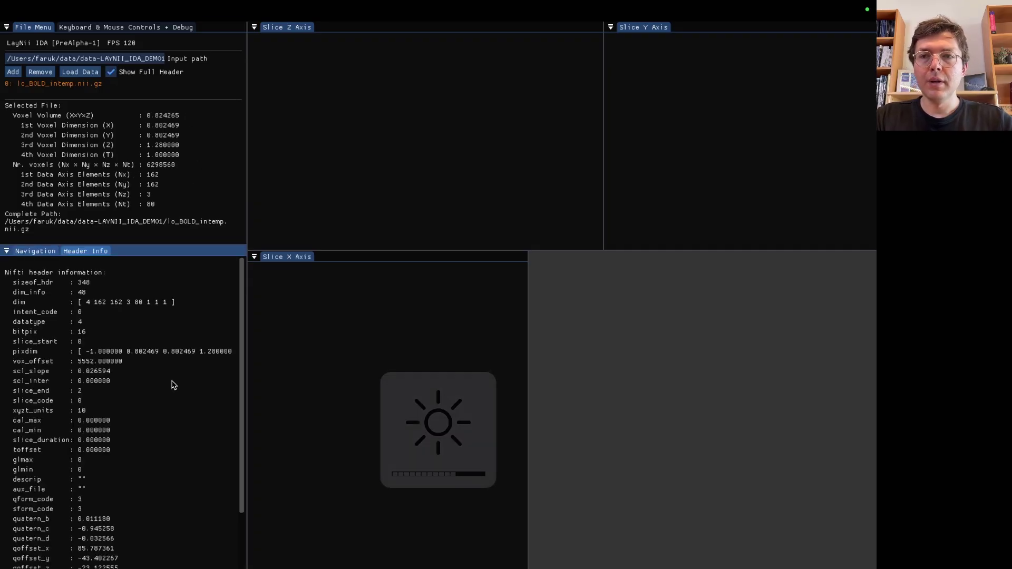
scroll(172, 385, down, 3)
scroll(145, 410, up, 4)
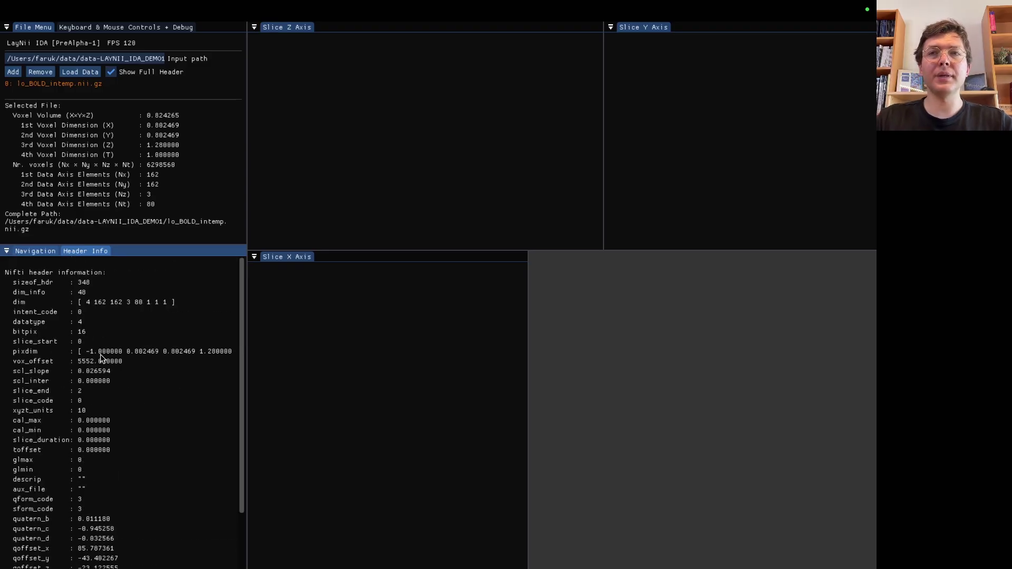
scroll(127, 409, down, 3)
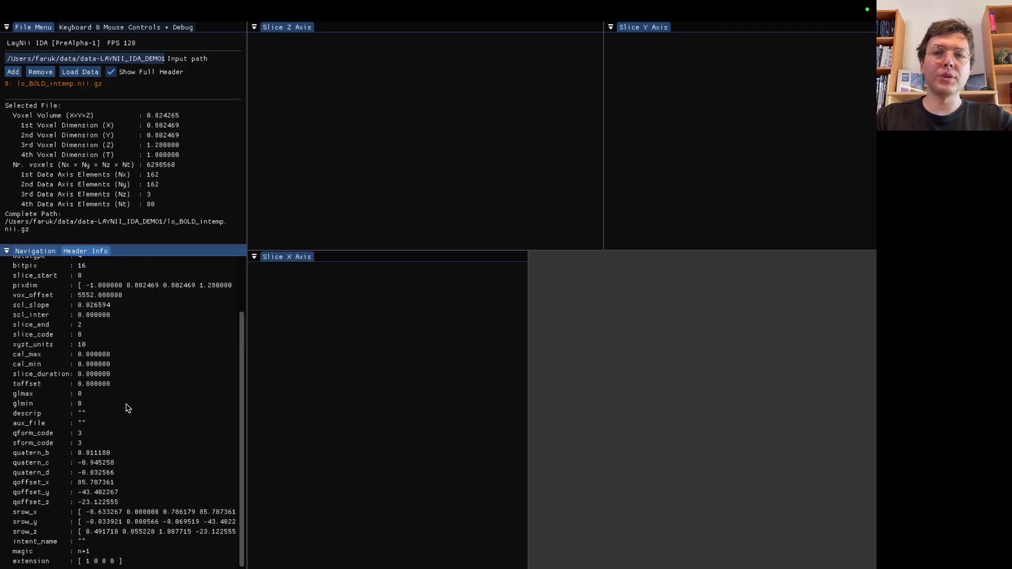
scroll(127, 408, up, 3)
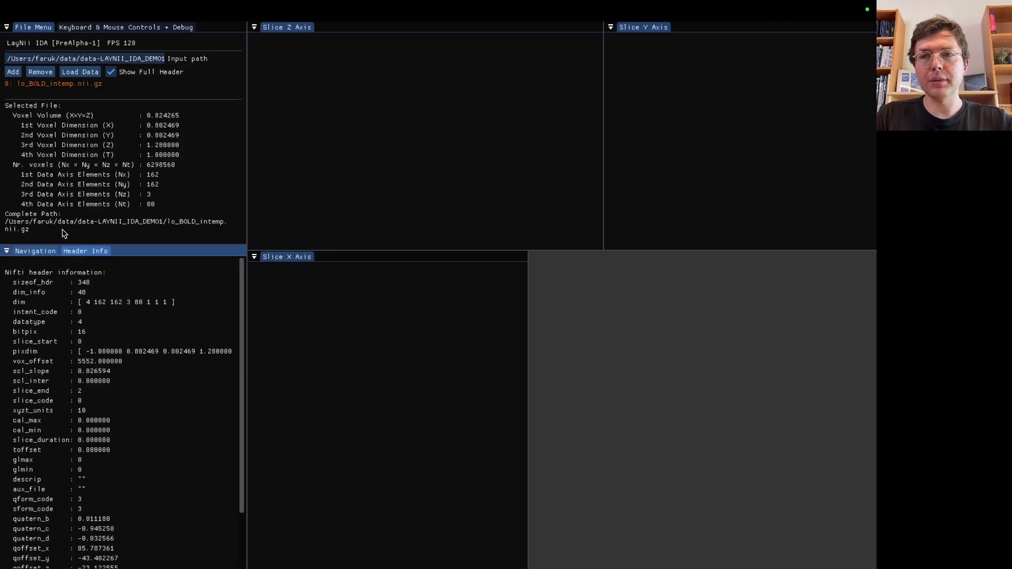
click(40, 254)
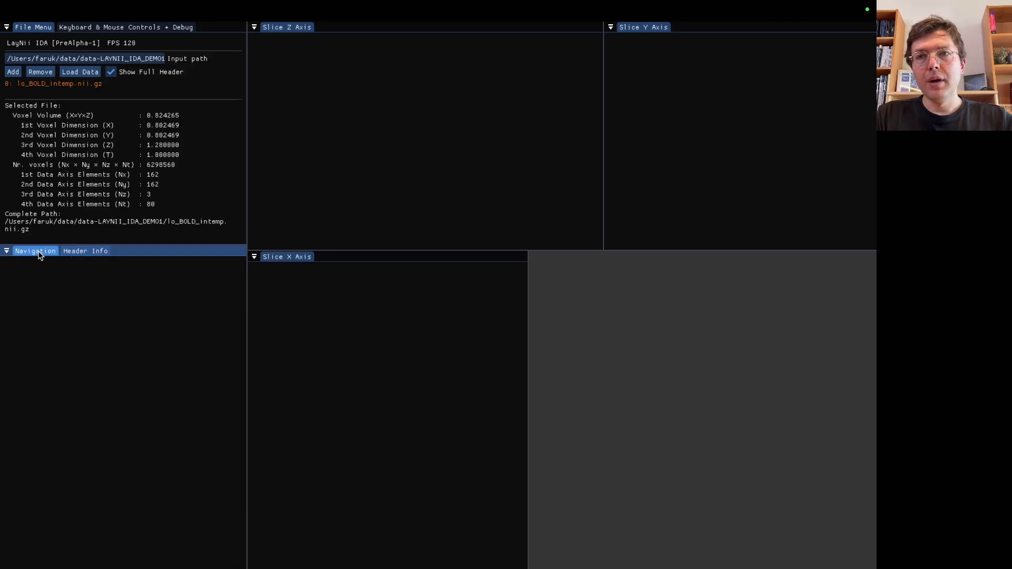
Load the image data of lo_BOLD_intemp.nii.gz and enlarge the Slice Z view with the brain magnified to about 4.8X.
click(96, 77)
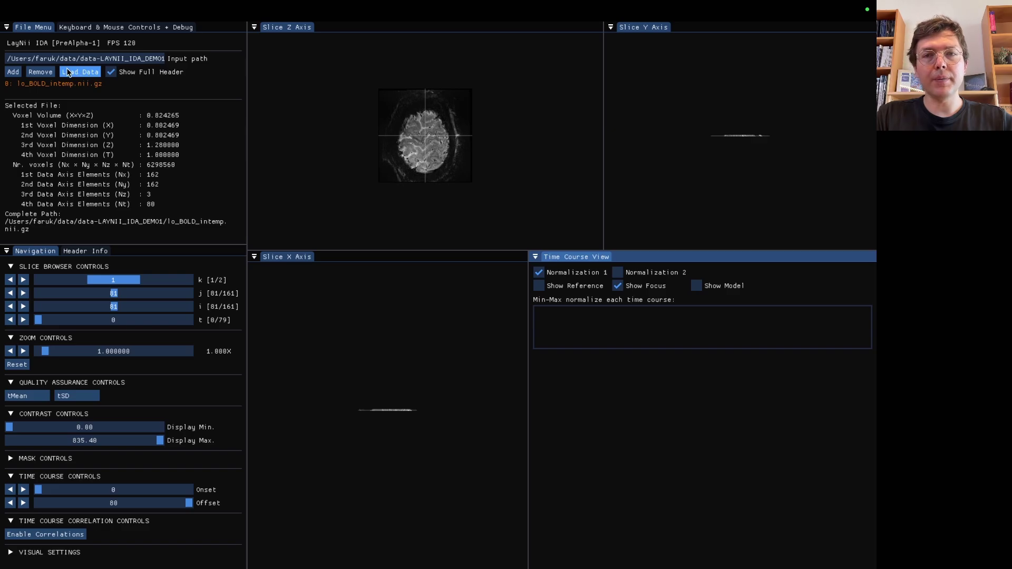
drag(520, 250, 520, 281)
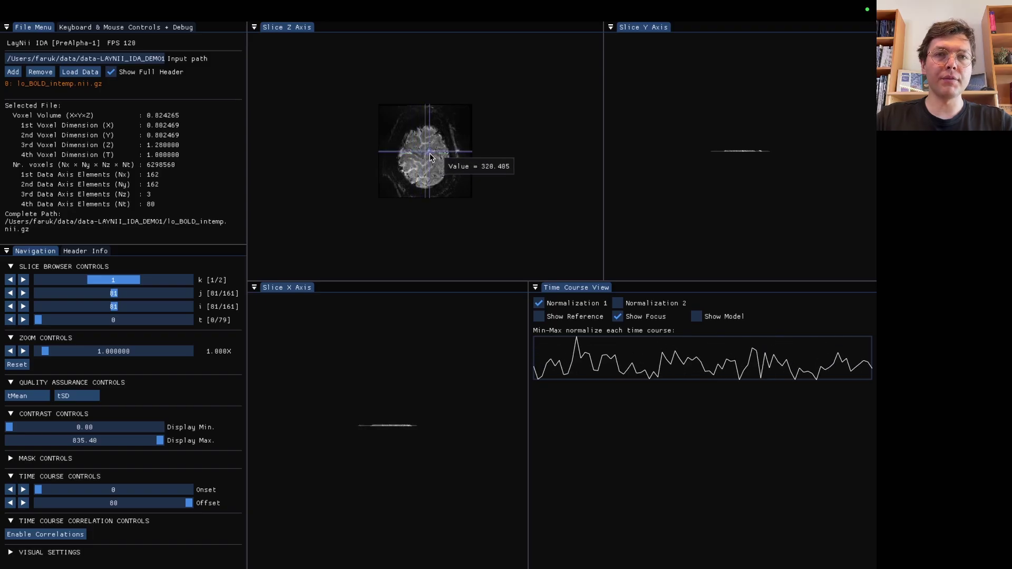
scroll(419, 153, up, 10)
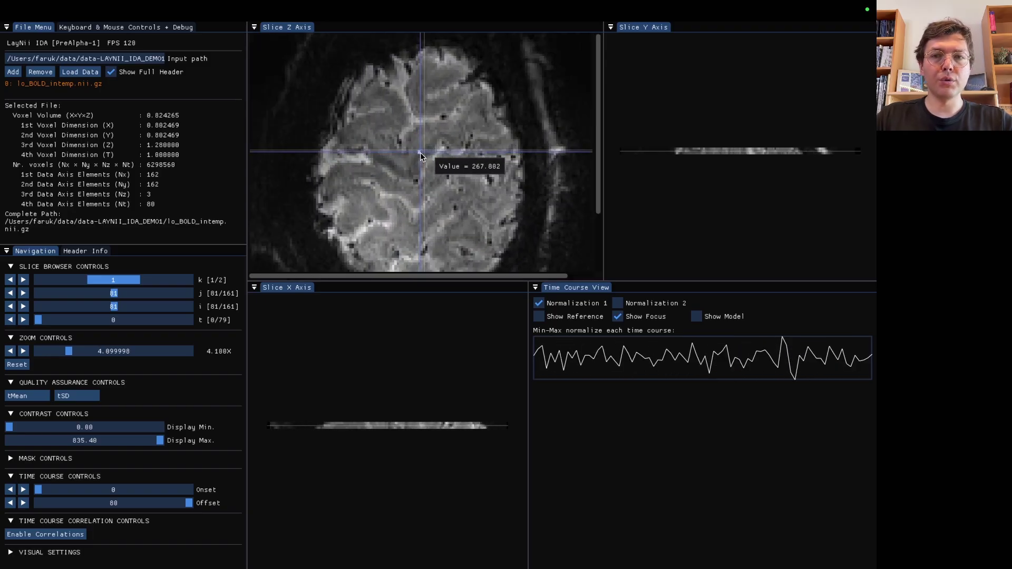
scroll(420, 154, up, 3)
scroll(421, 154, down, 6)
scroll(420, 154, up, 2)
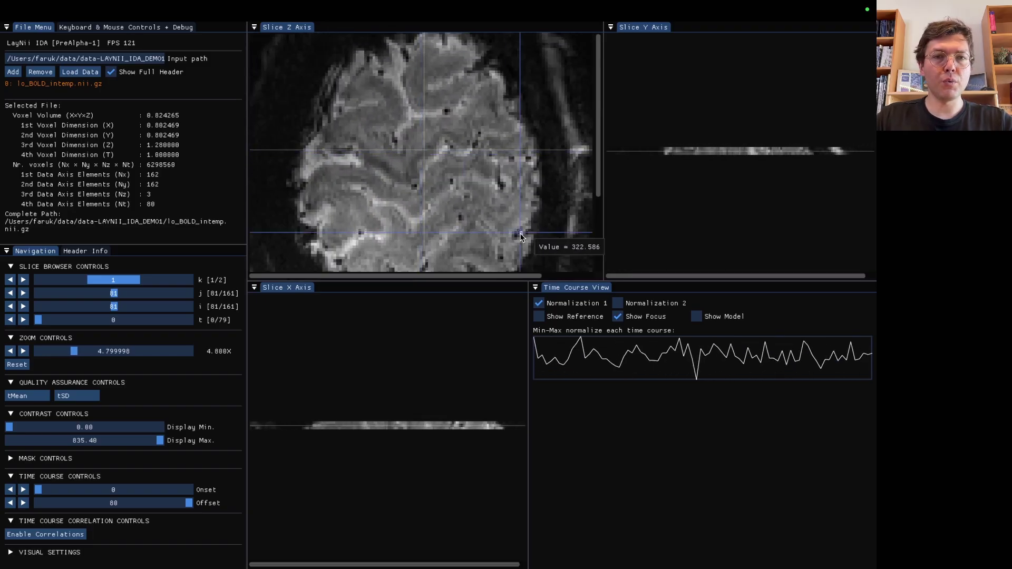
drag(537, 283, 542, 368)
drag(419, 214, 427, 188)
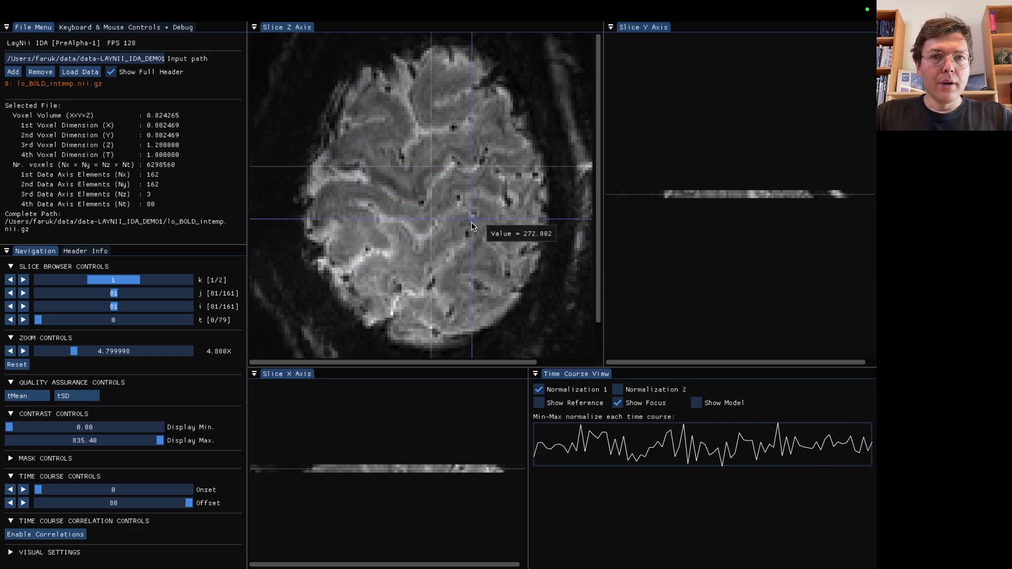
Set a reference voxel at j 77, i 80 on Slice Z and enable the time course correlations.
click(434, 183)
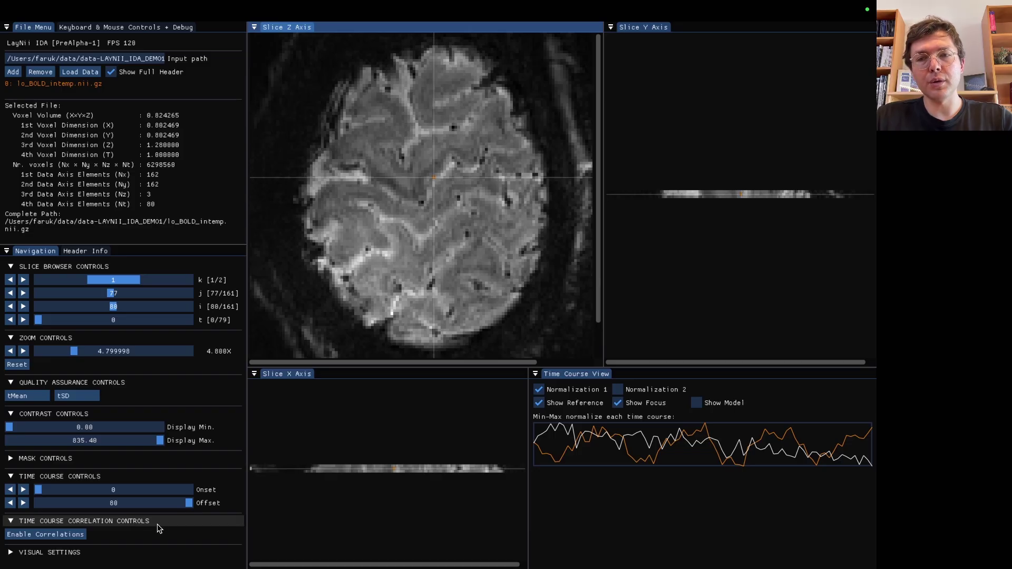
click(24, 535)
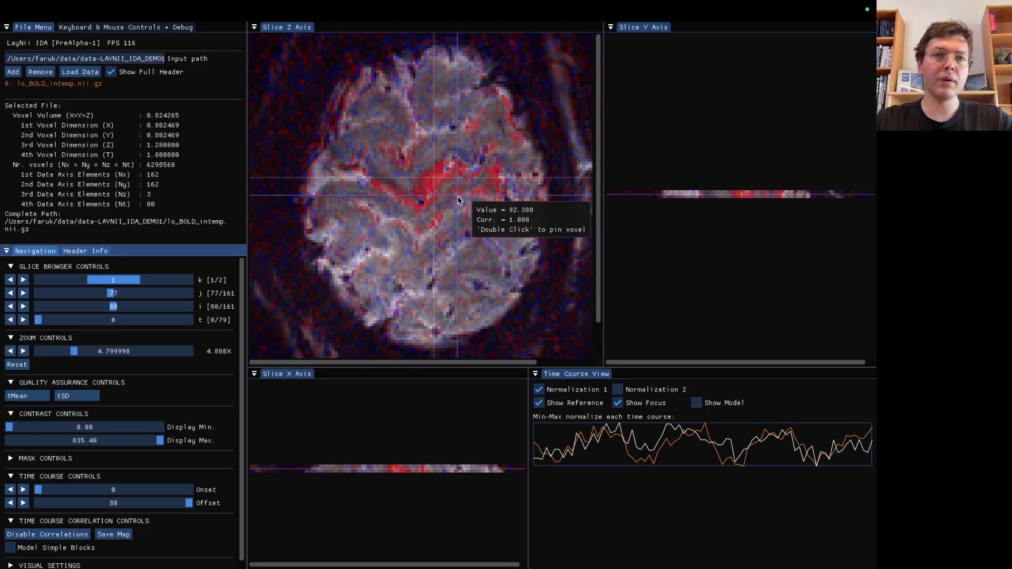
Reduce the magnification to about 3.7X and move the correlation reference voxel to j 76, i 79 on Slice Z.
scroll(458, 196, down, 11)
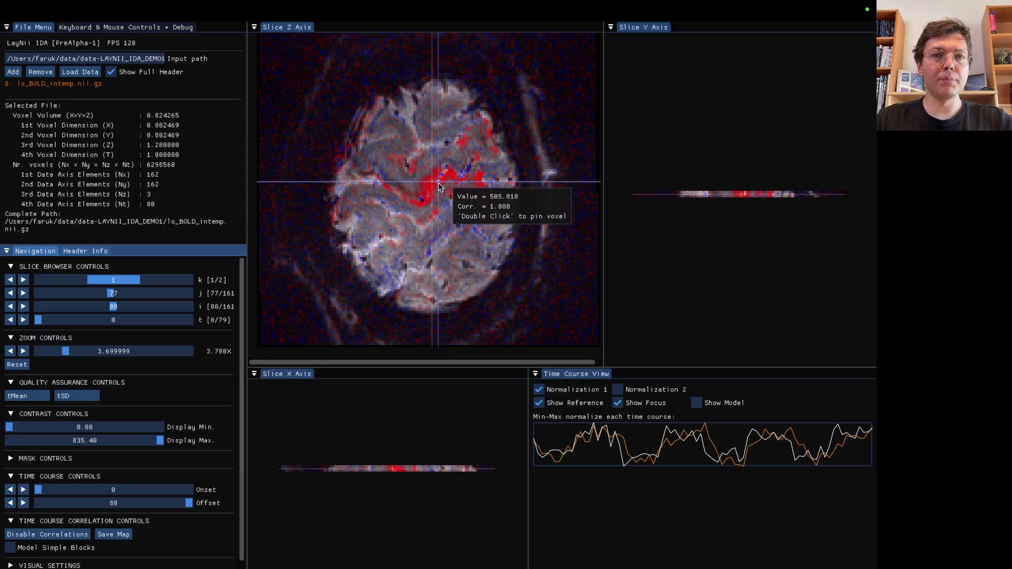
click(438, 182)
right_click(434, 185)
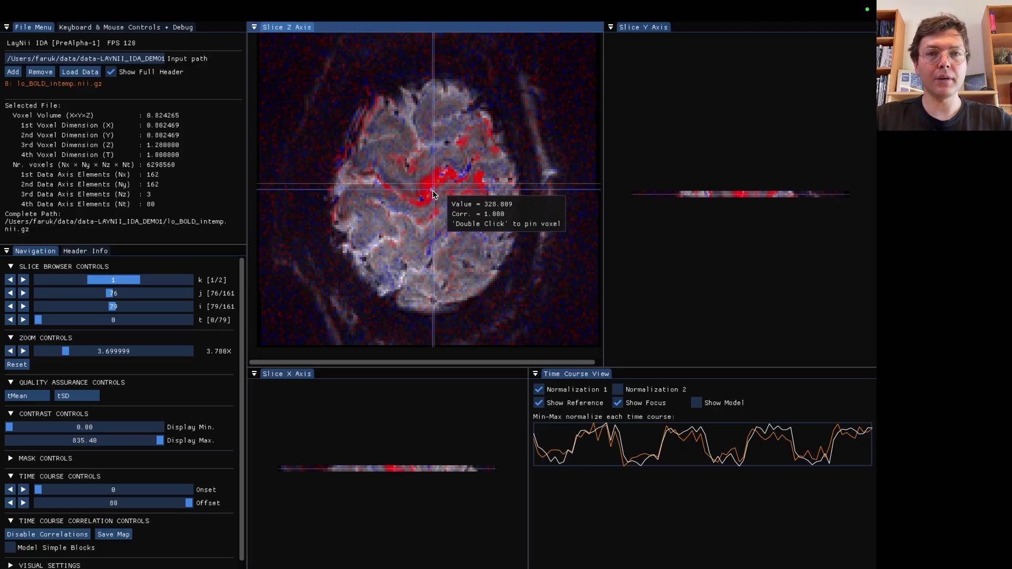
Pin the correlation reference voxel at j 73, i 80 on Slice Z and place the slice crosshair at j 70, i 114.
click(432, 190)
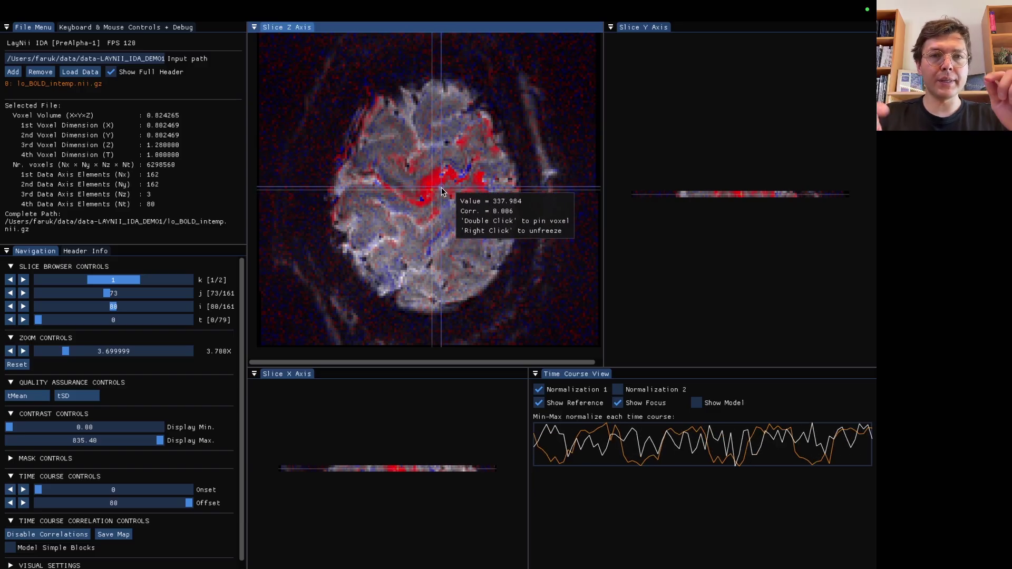
drag(329, 149, 470, 207)
drag(694, 193, 697, 204)
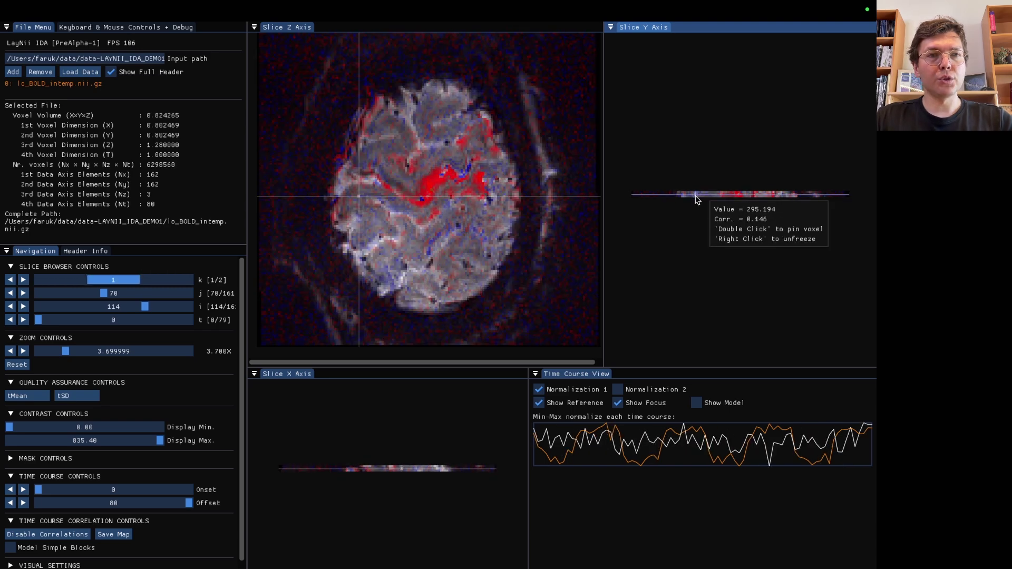
Magnify the views to about 11.1X, compare voxel time courses around the reference, and move the crosshair to j 80, i 76 on Slice Z.
scroll(440, 164, up, 1)
scroll(440, 164, up, 6)
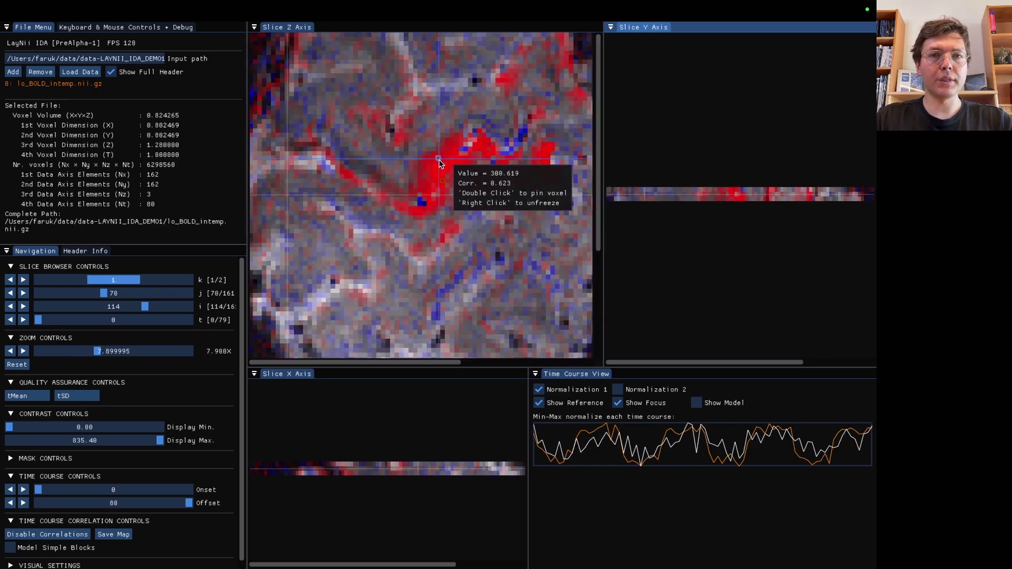
scroll(428, 216, up, 1)
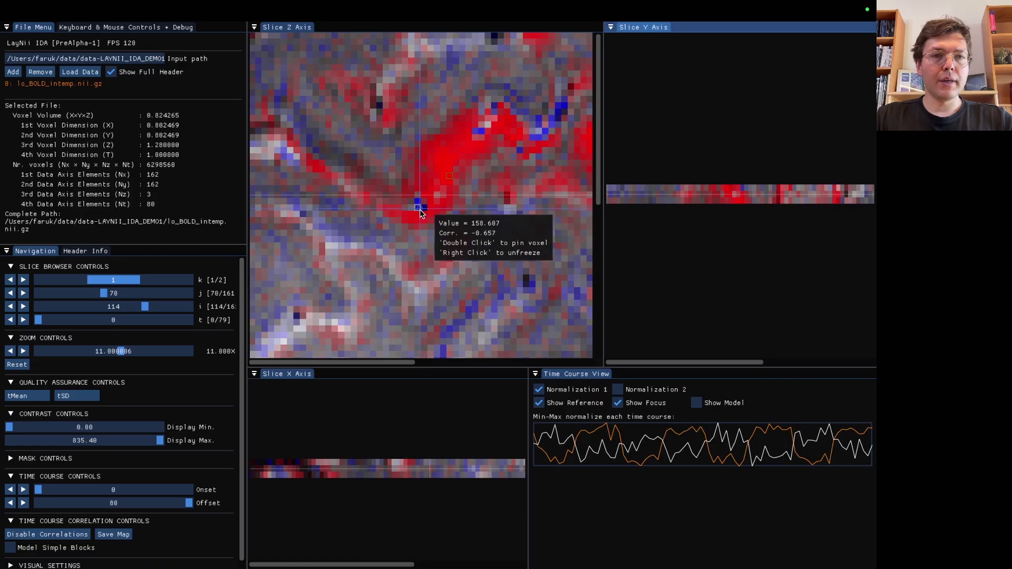
scroll(483, 137, down, 1)
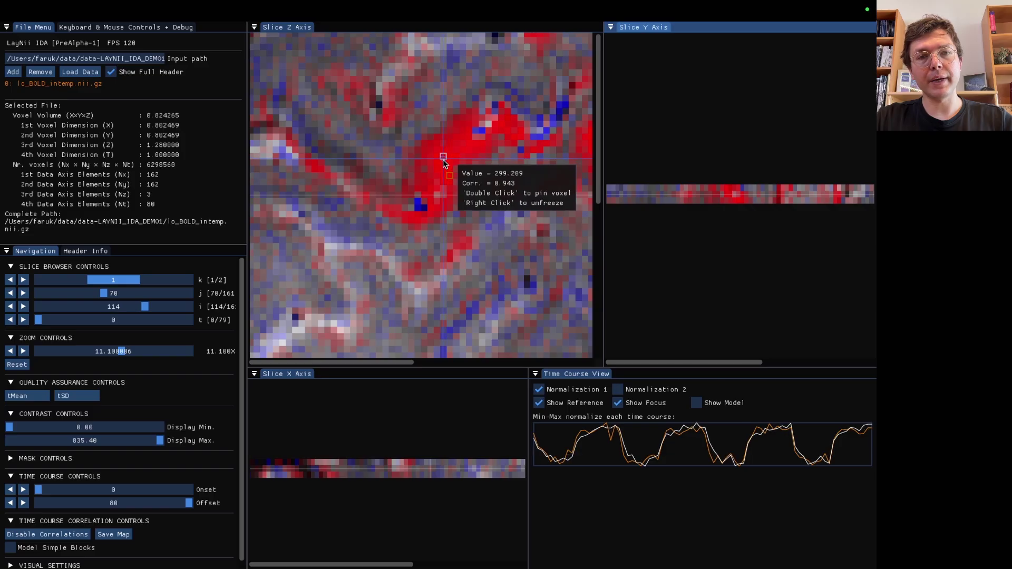
click(476, 132)
Pick dataset-kenshu_sub-02_BOLD_across_days.nii.gz in Finder, then add it to the LayNii IDA file list and select it there.
key(ctrl+Left)
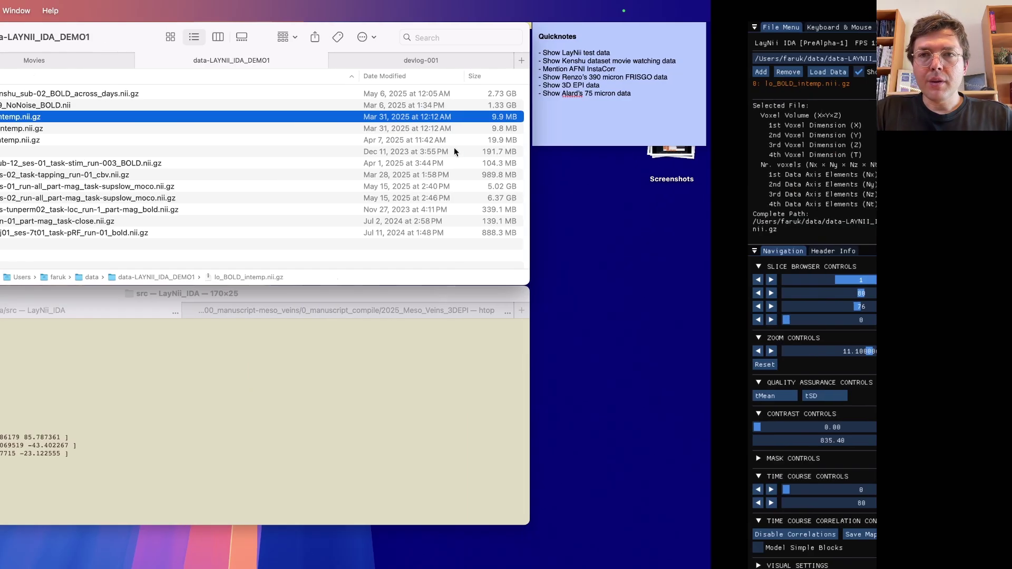
click(237, 94)
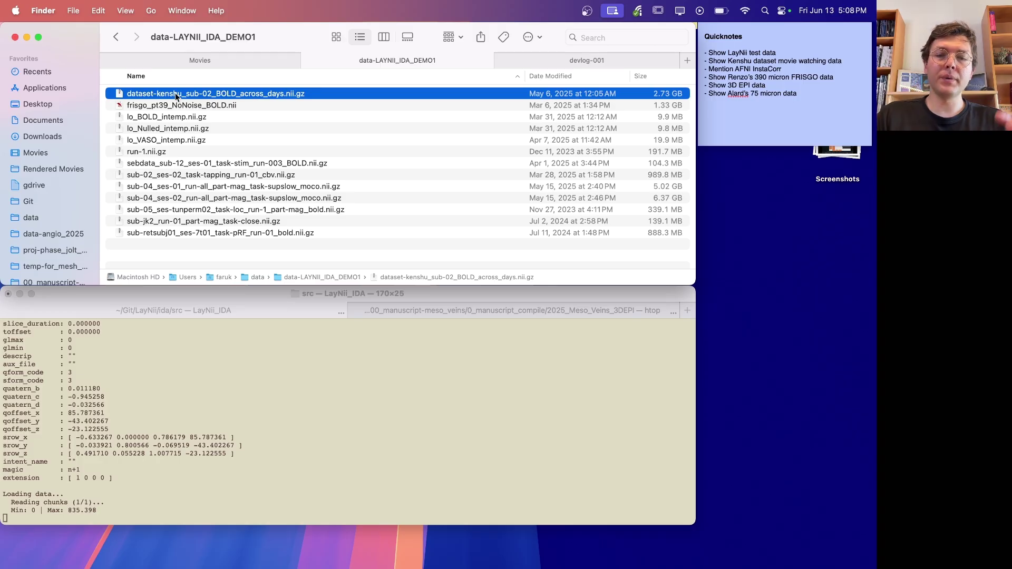
key(ctrl+Right)
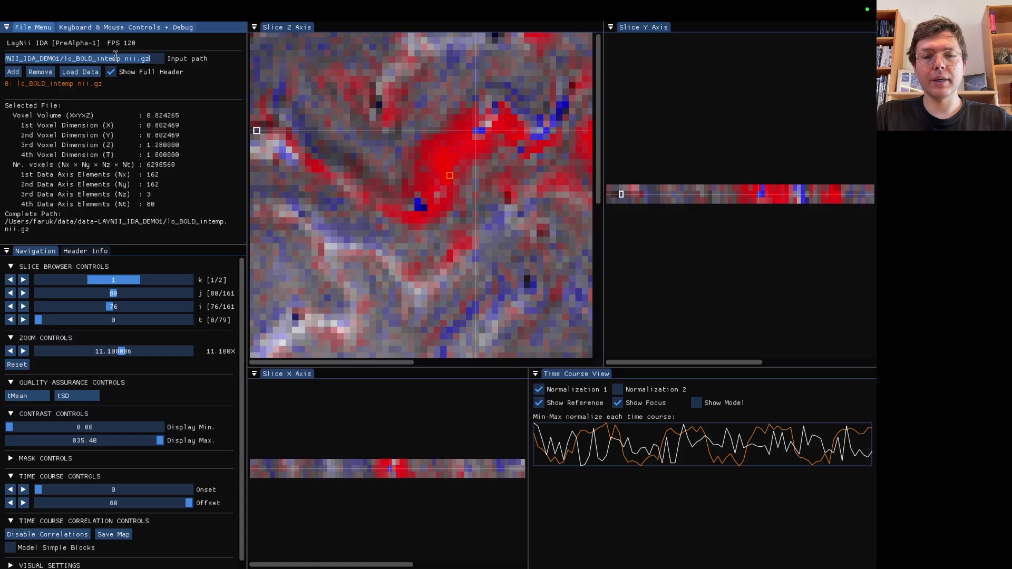
text(sub-02_BOLD_across_days.nii.gz)
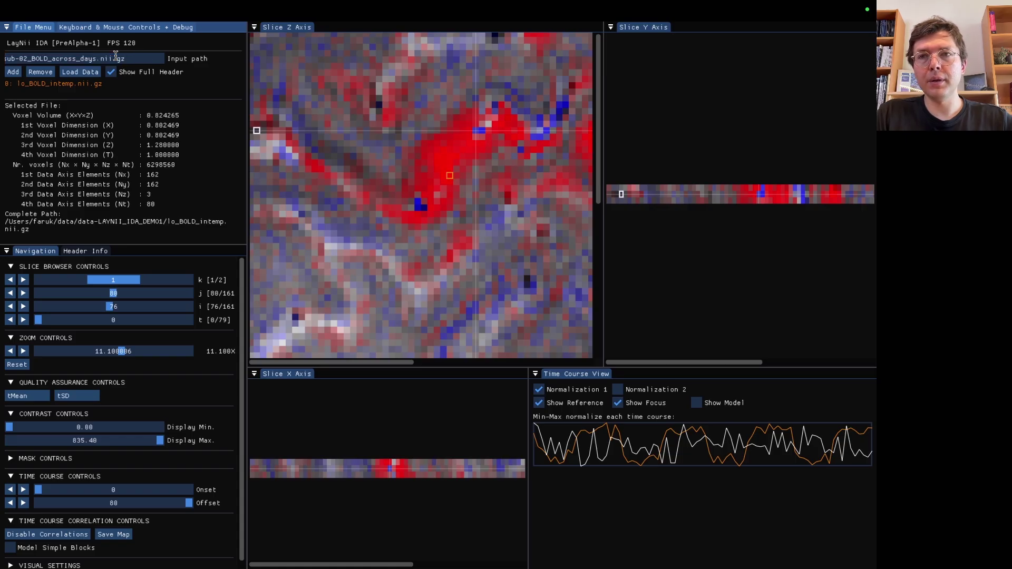
click(13, 72)
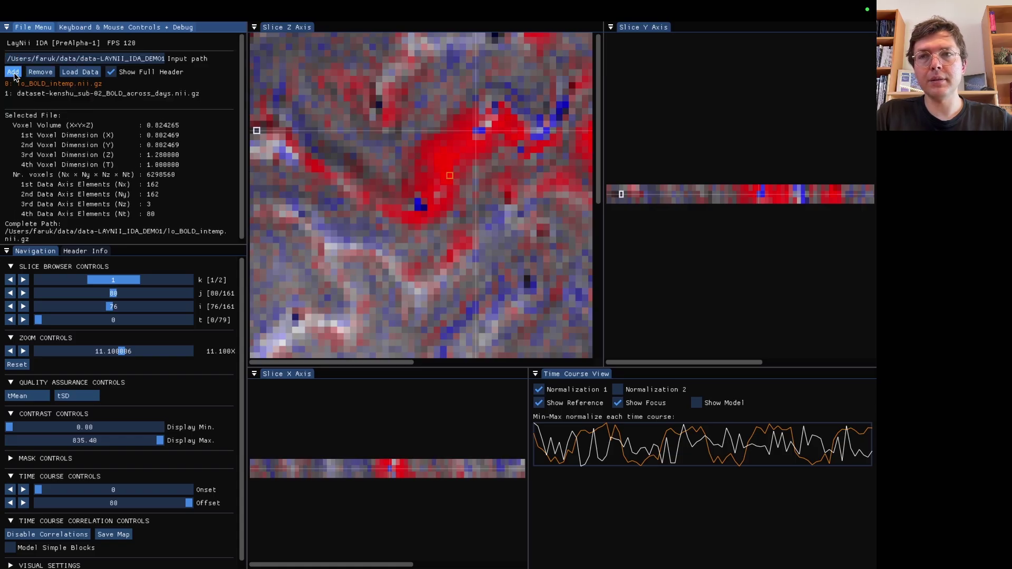
click(92, 95)
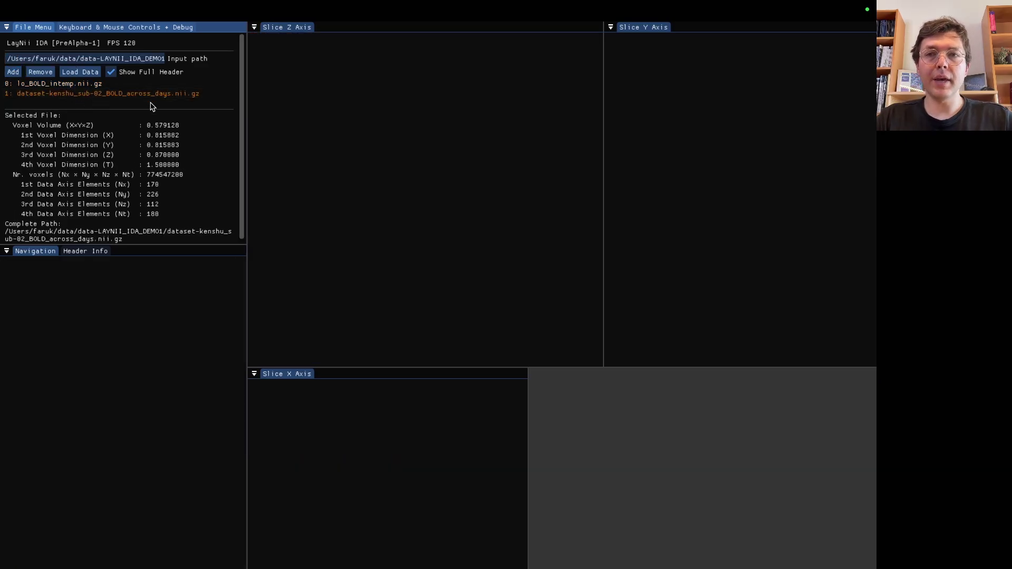
Load the image data of dataset-kenshu_sub-02_BOLD_across_days.nii.gz, check the loading progress in the terminal and return to LayNii IDA.
click(98, 76)
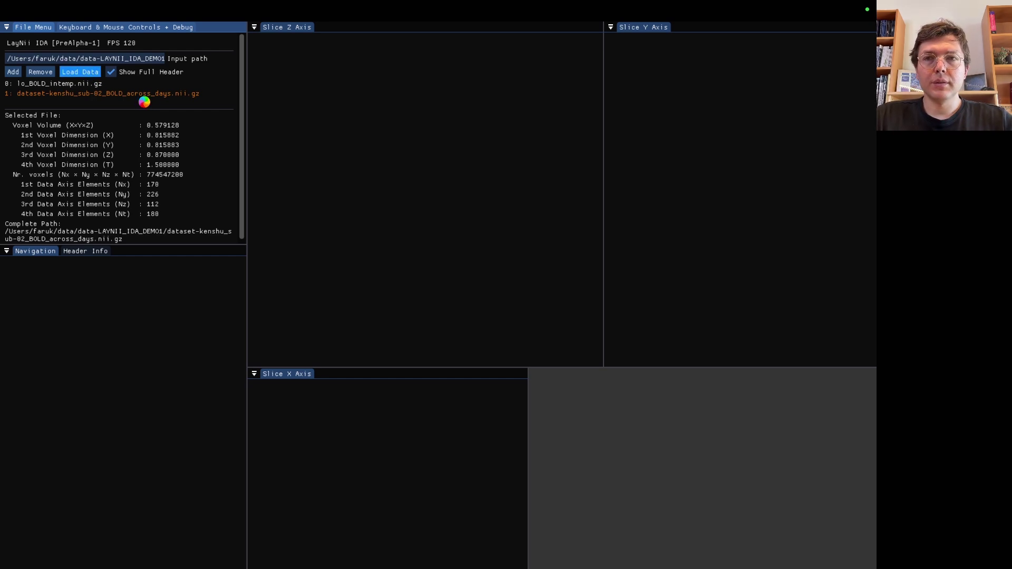
key(ctrl+Left)
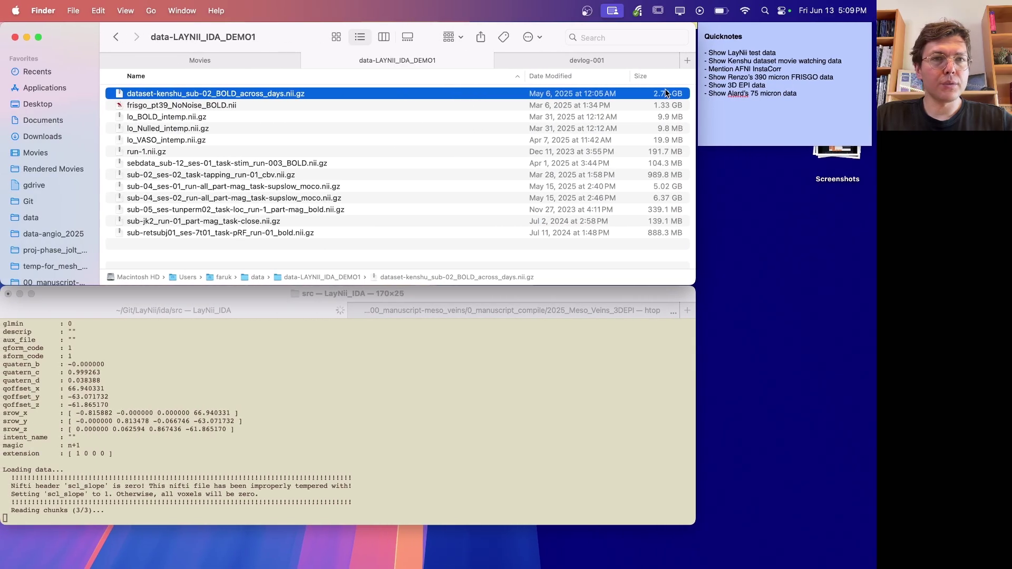
key(ctrl+Right)
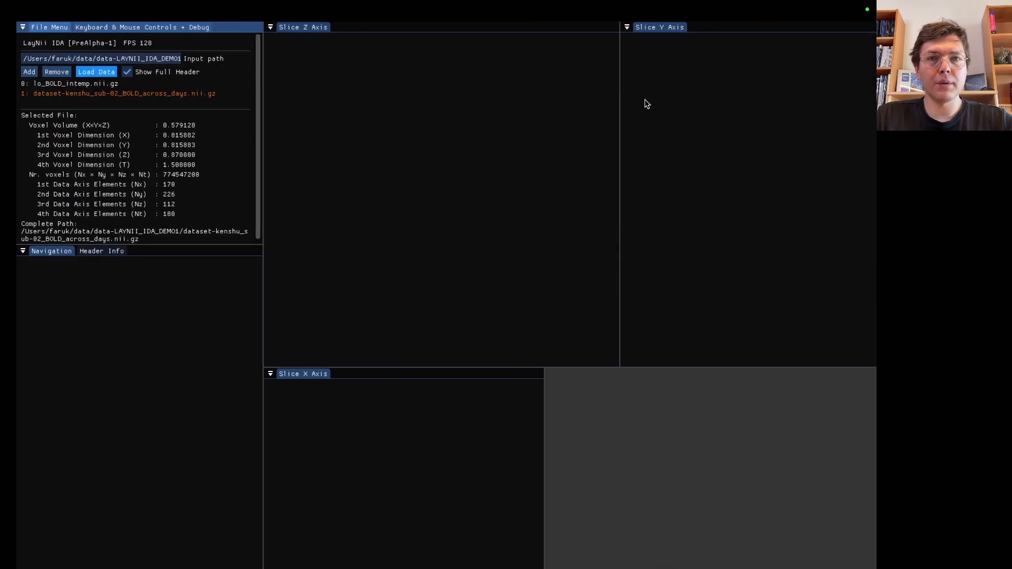
Set the magnification to about 2.2X and move the crosshair to k 44, i 136 on Slice Y.
mouse_move(414, 215)
scroll(413, 216, up, 10)
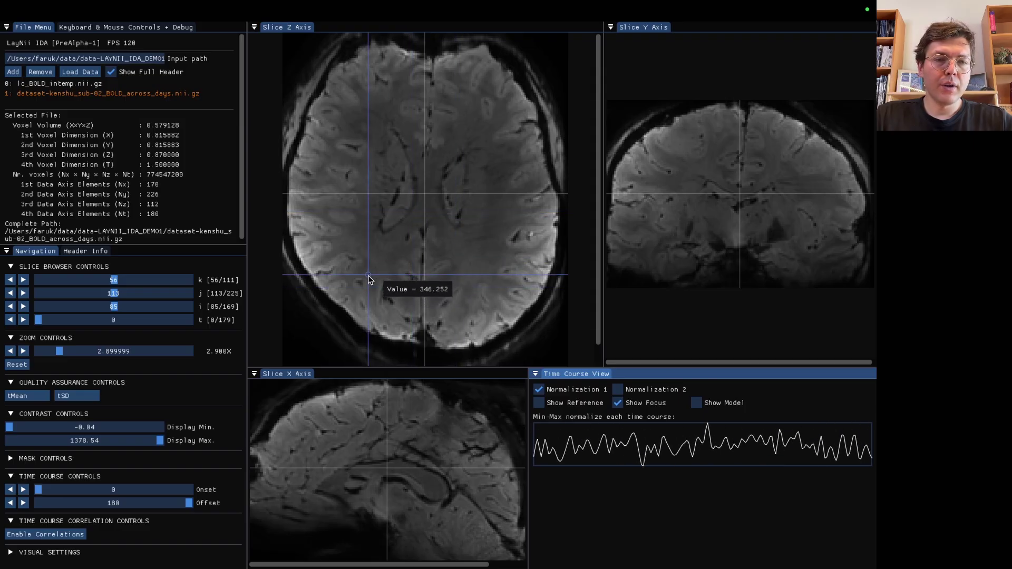
scroll(425, 90, down, 4)
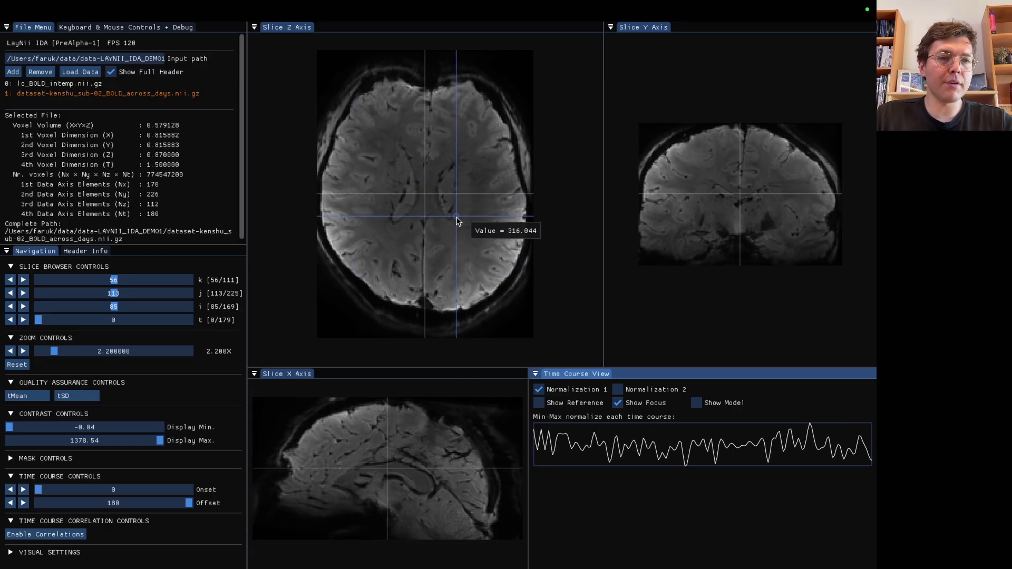
click(680, 214)
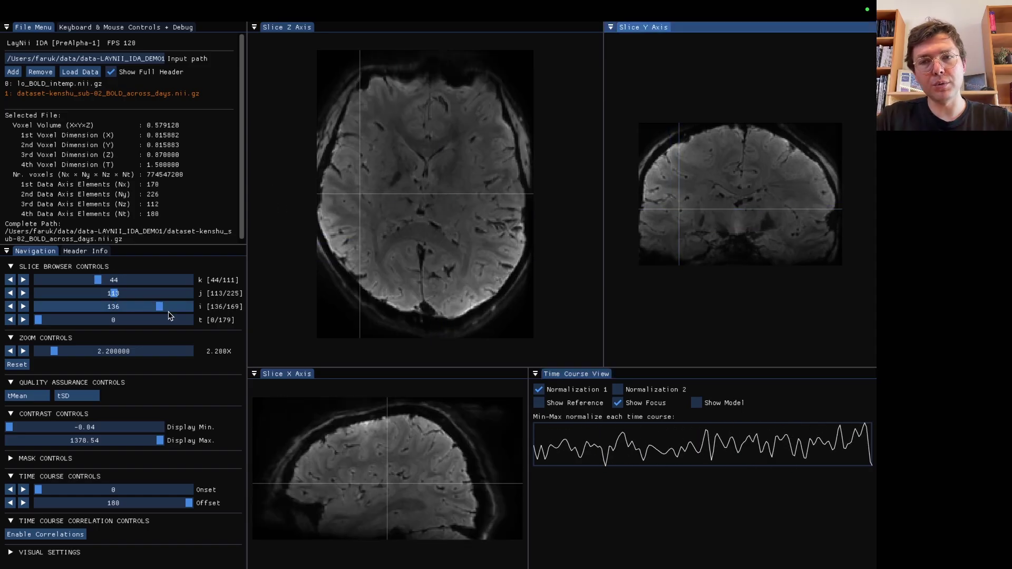
Enable the time course correlations, explore the lateral cortex, and place the crosshair at k 45, j 126, i 146 with about 2.4X magnification.
click(79, 534)
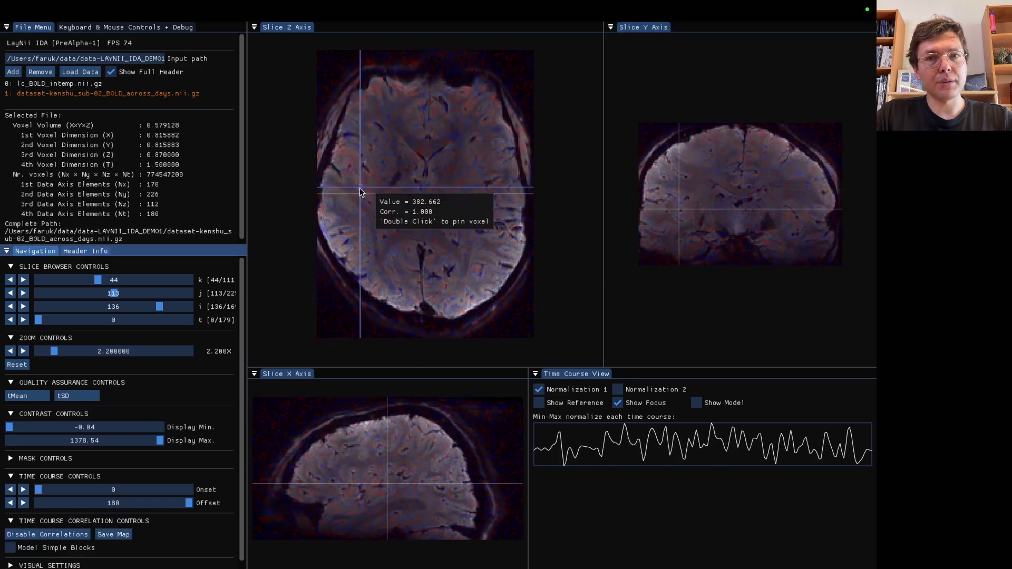
scroll(356, 185, up, 10)
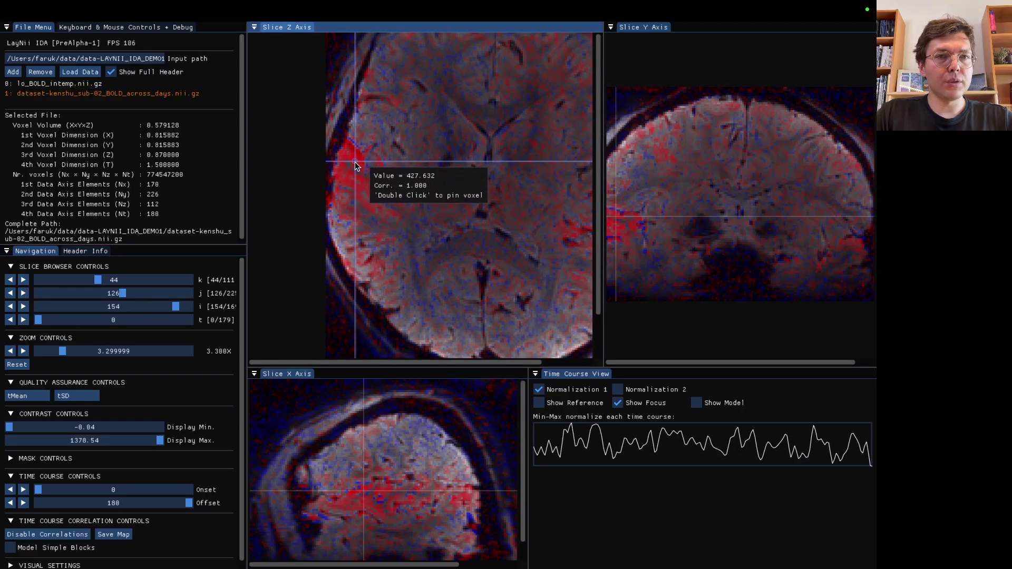
double_click(631, 218)
drag(630, 215, 531, 242)
scroll(531, 244, down, 9)
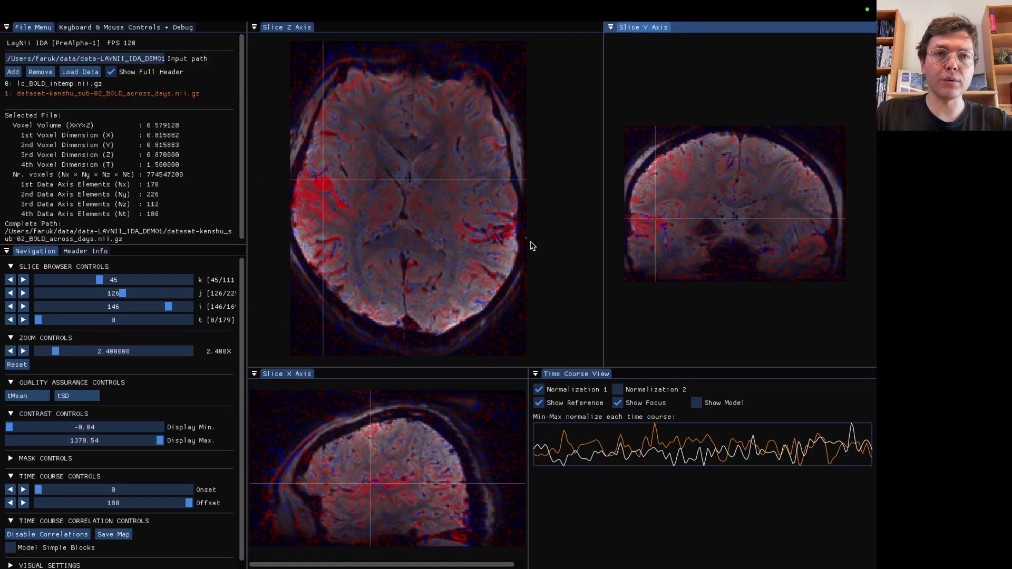
Move the crosshair to the opposite hemisphere at k 32, j 127, i 24 using Slice Y.
scroll(730, 239, up, 10)
scroll(730, 239, down, 7)
scroll(728, 234, down, 2)
double_click(814, 245)
double_click(814, 238)
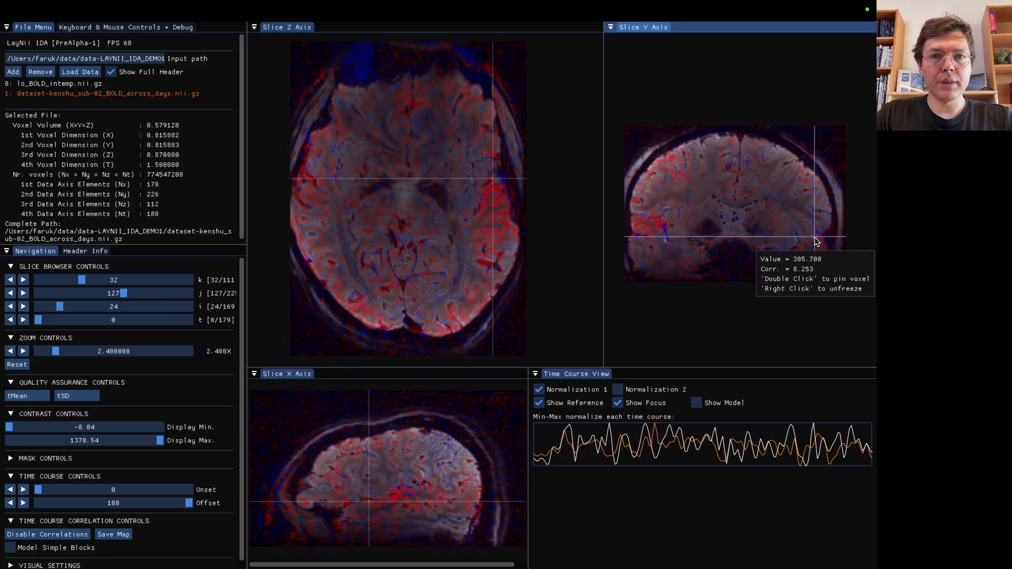
Unfreeze the reference and pin it at j 98, i 25 on Slice Z, then move the crosshair to k 37, i 16 on Slice Y.
right_click(496, 204)
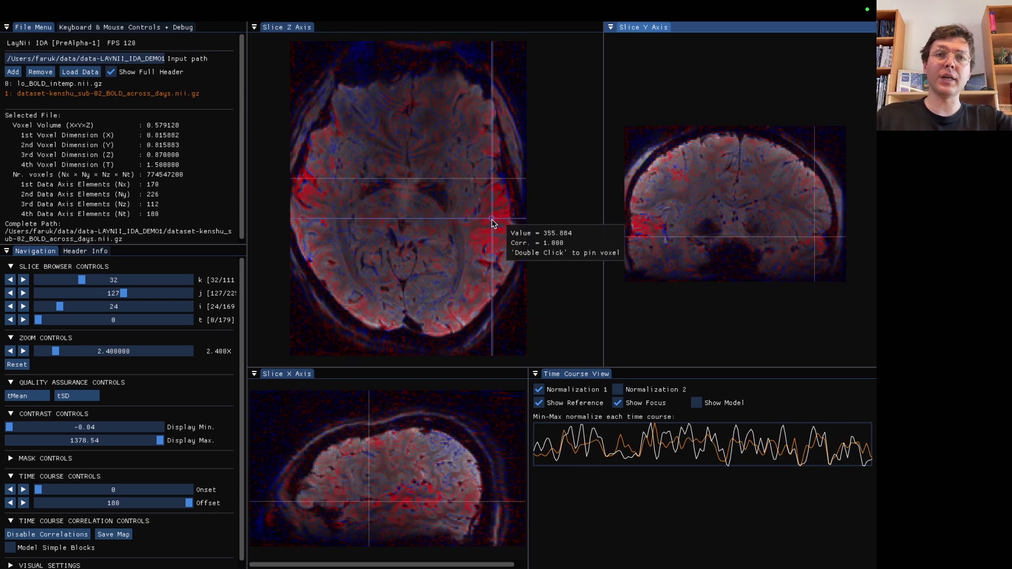
double_click(492, 223)
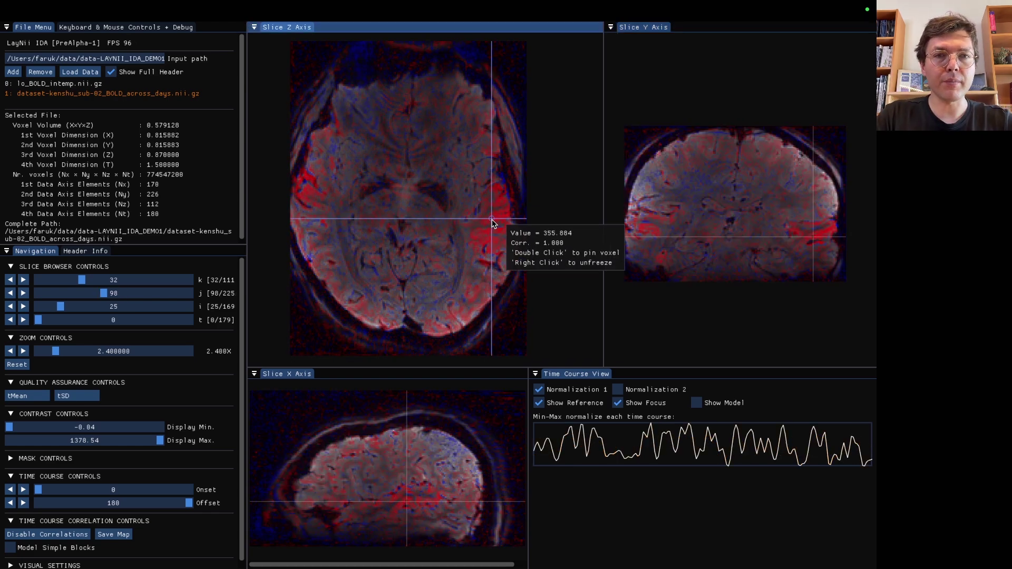
double_click(824, 233)
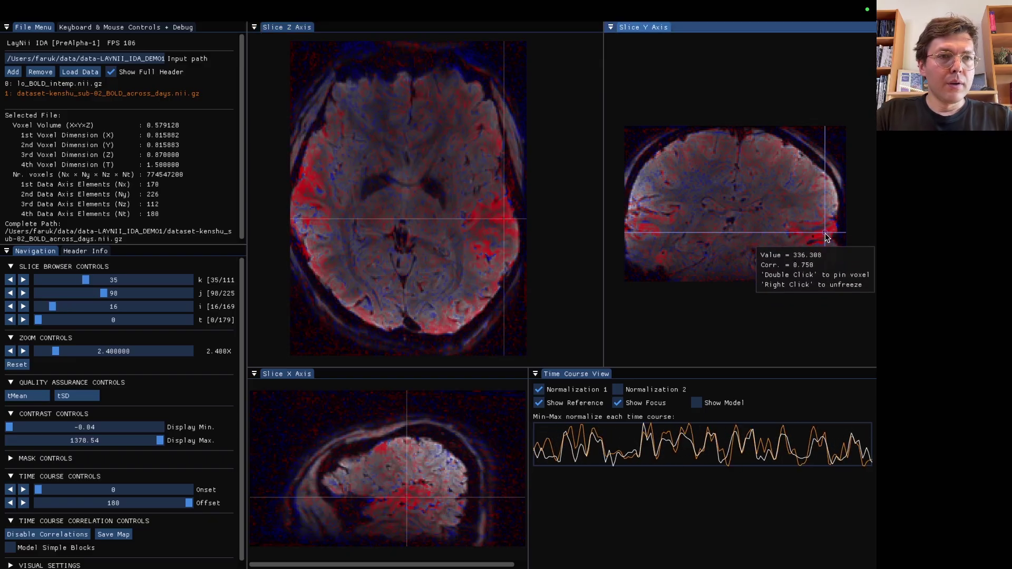
scroll(543, 223, up, 8)
scroll(543, 222, down, 6)
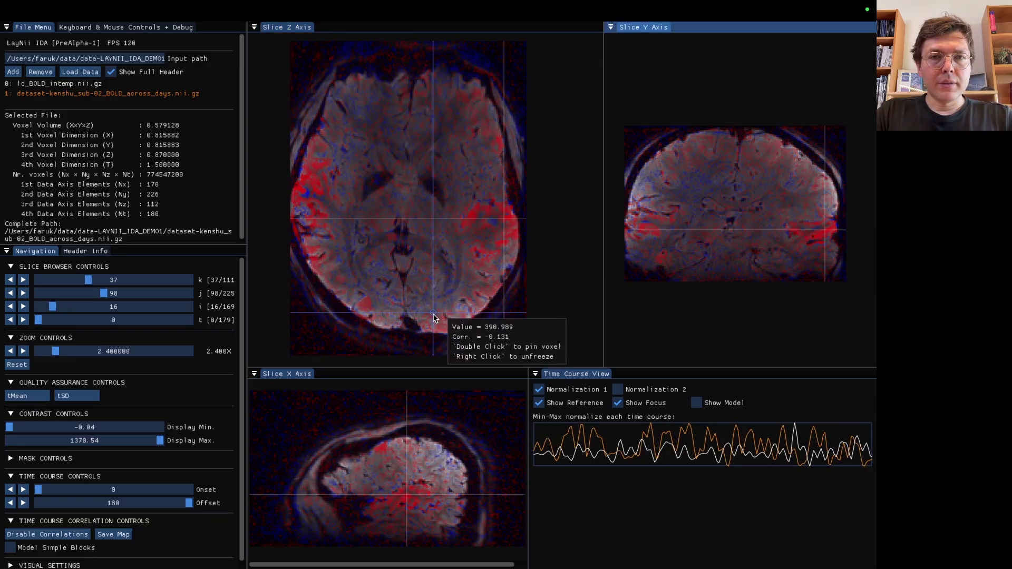
Probe the occipital cortex at k 22, j 26, i 62, then magnify to about 5.5X and pin the voxel at j 31, i 105.
double_click(423, 320)
double_click(765, 251)
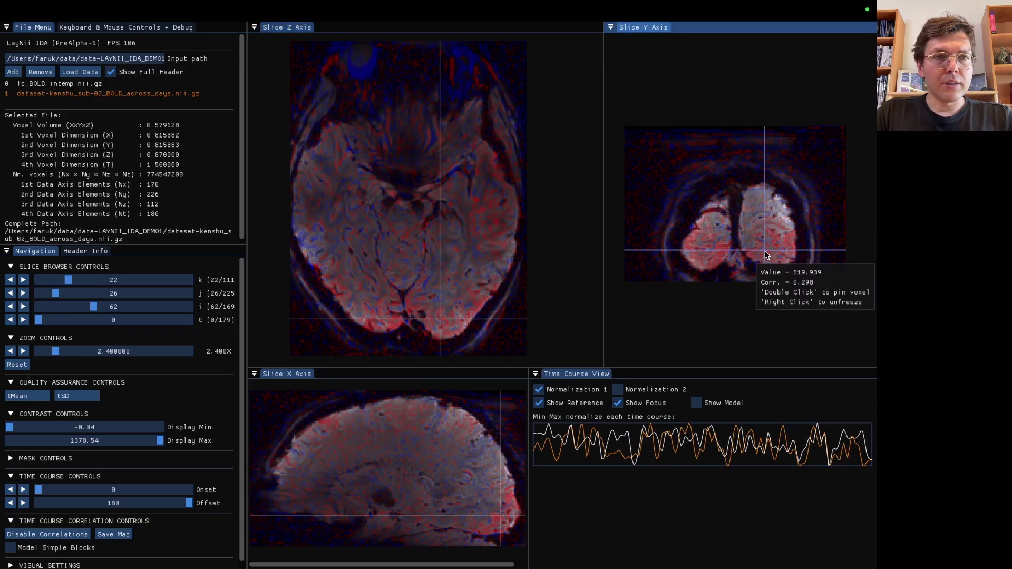
scroll(448, 200, up, 6)
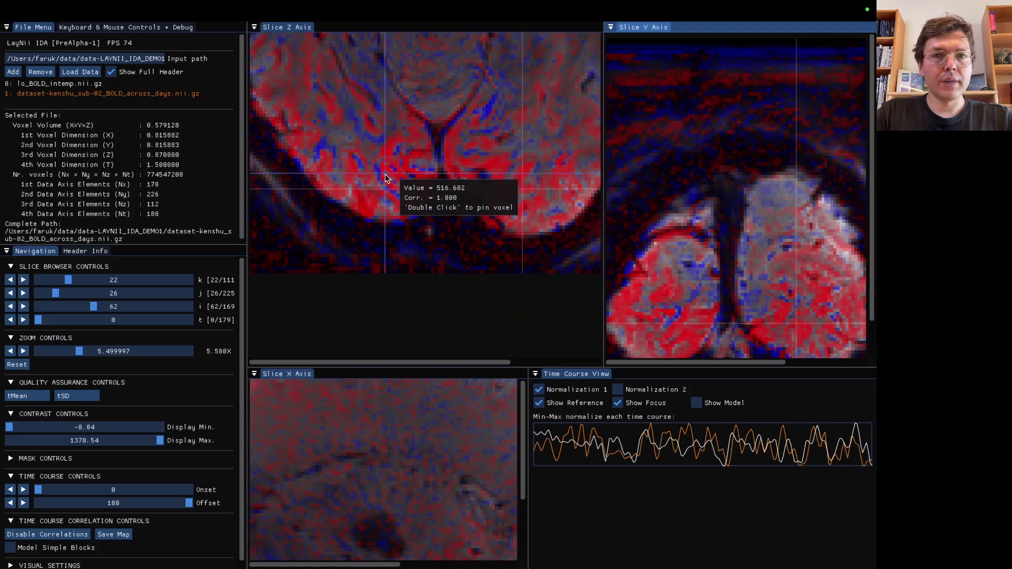
double_click(385, 173)
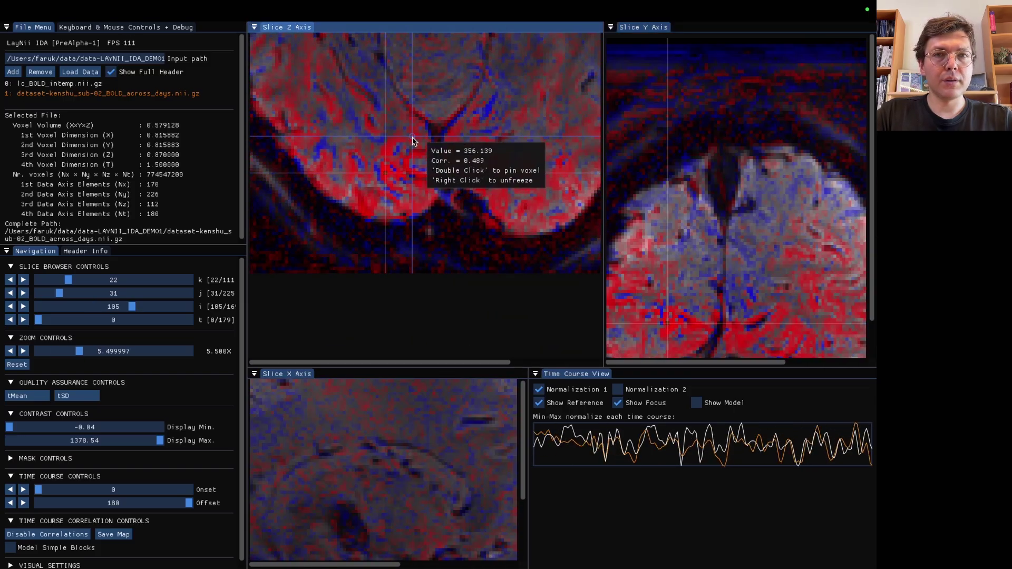
Reduce the magnification to about 3.3X and browse to slice k 20 to view the occipital correlations.
scroll(412, 137, down, 4)
scroll(413, 139, down, 2)
drag(397, 198, 382, 224)
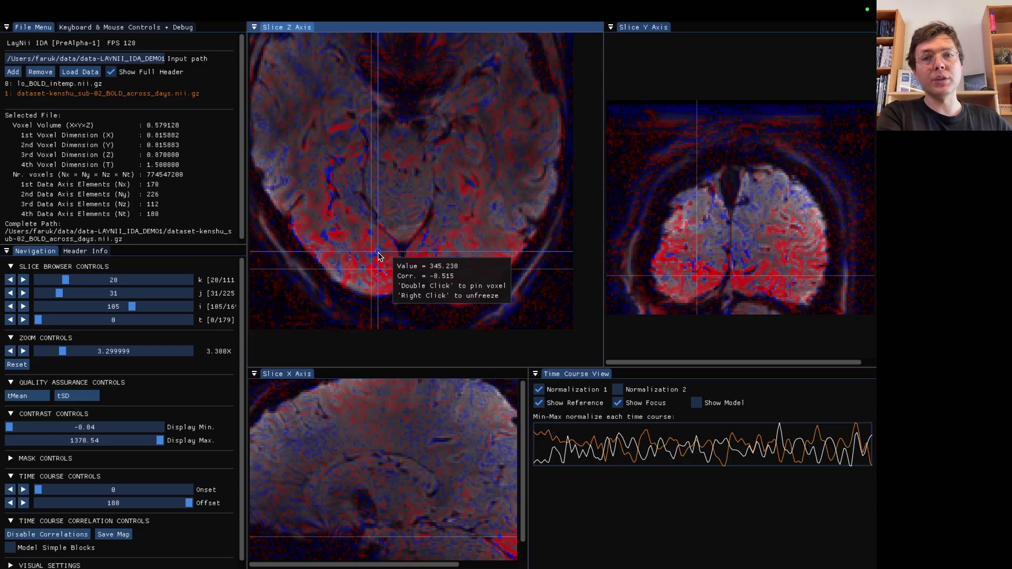
Adjust the contrast to a display minimum of about 37 and maximum of about 747, with the magnification reduced to about 2.3X.
drag(158, 440, 95, 440)
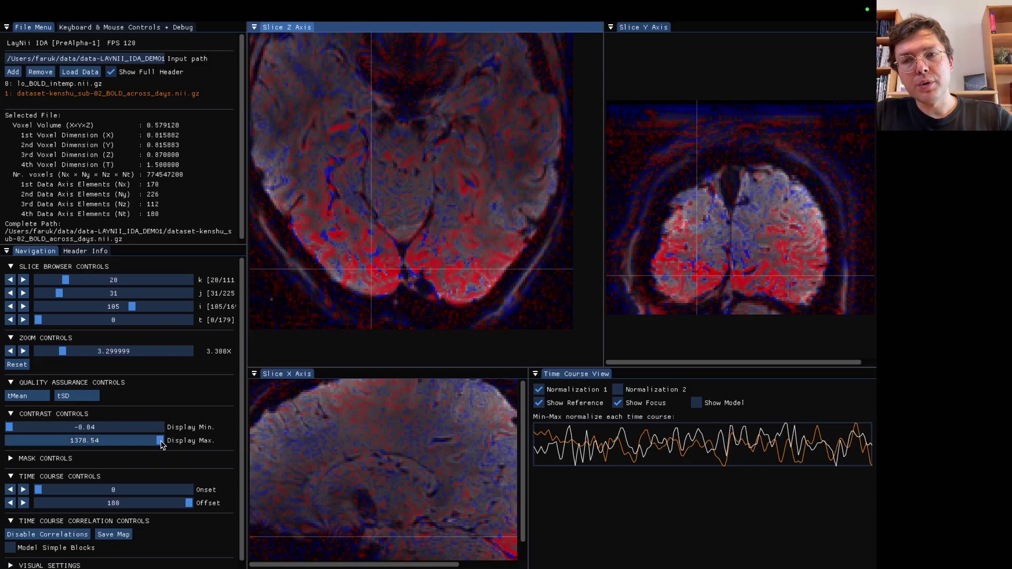
scroll(480, 138, down, 10)
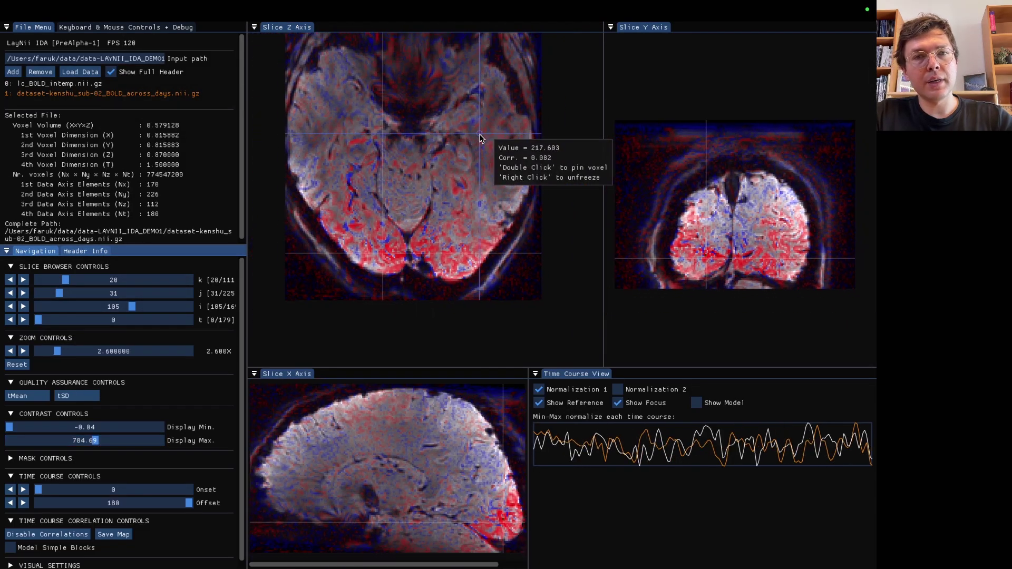
mouse_move(9, 428)
mouse_down()
mouse_move(31, 430)
mouse_move(12, 435)
mouse_up()
mouse_move(95, 440)
mouse_down()
mouse_move(69, 447)
mouse_move(91, 446)
mouse_up()
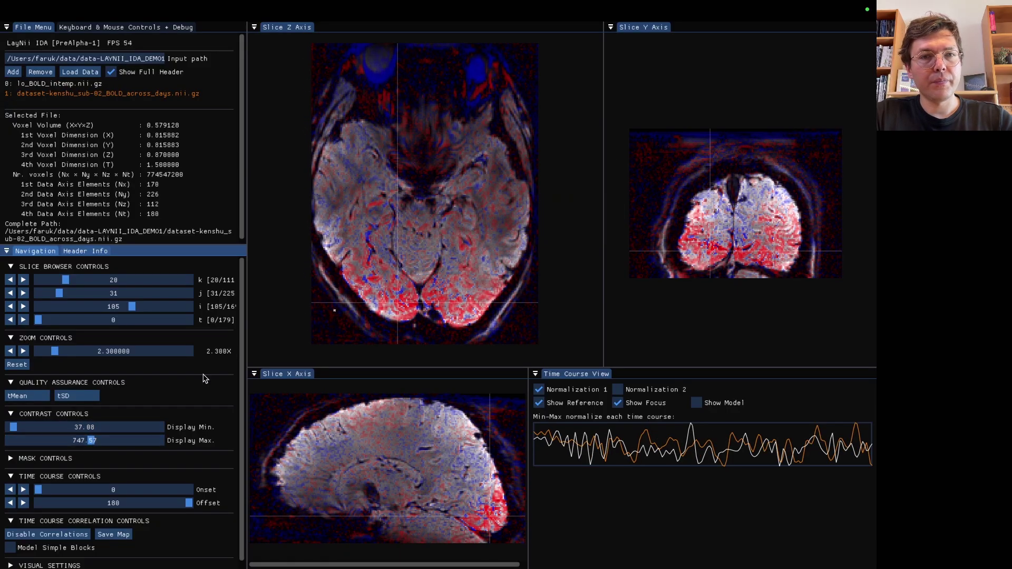
Move the correlation reference on Slice Z to j 75, i 52, then to the eyes at j 207, i 45 and j 213, i 120.
click(468, 244)
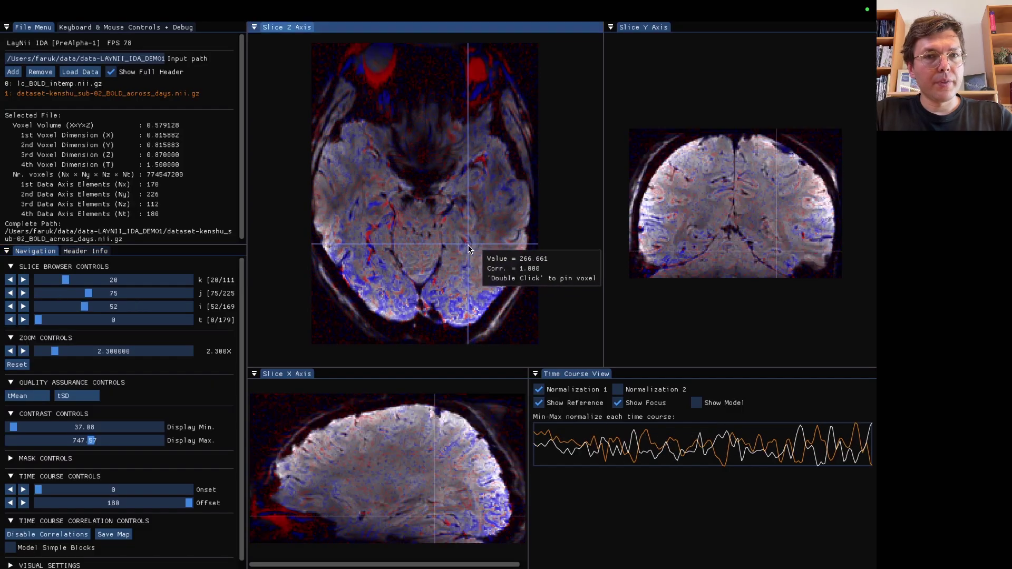
click(478, 69)
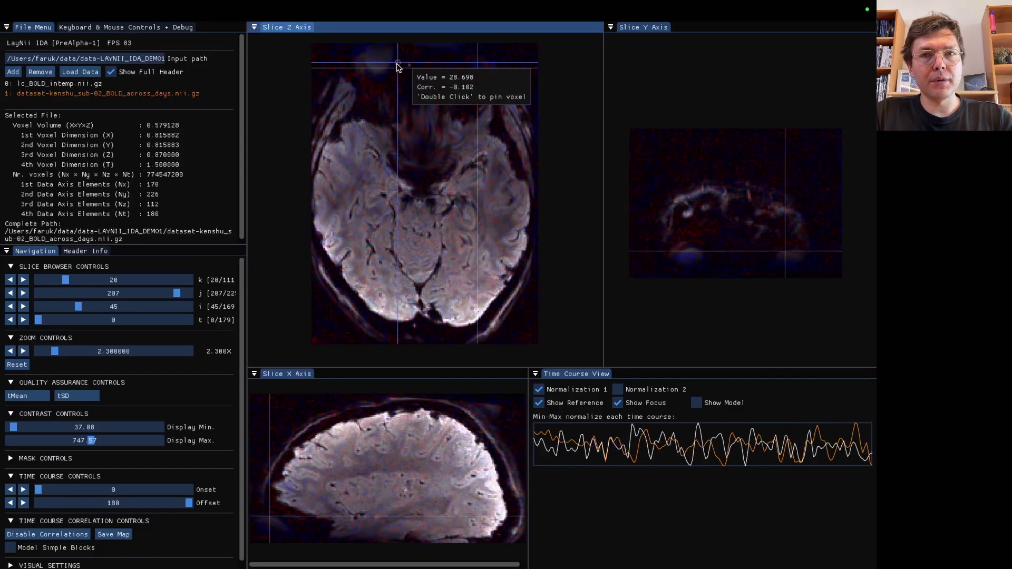
double_click(377, 63)
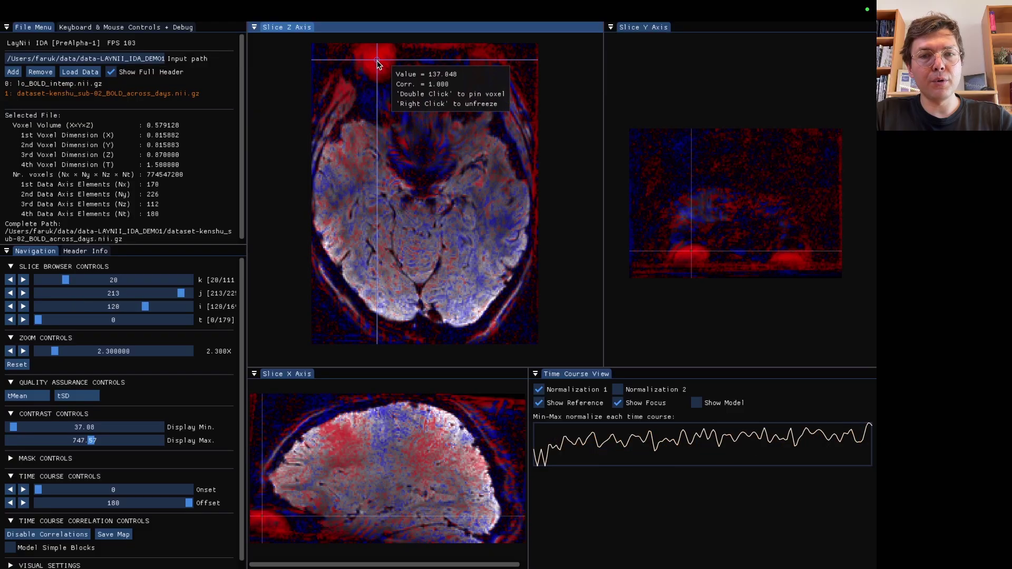
Browse the Slice X view to i 127 to examine correlations with the frozen eye voxel.
scroll(399, 485, down, 9)
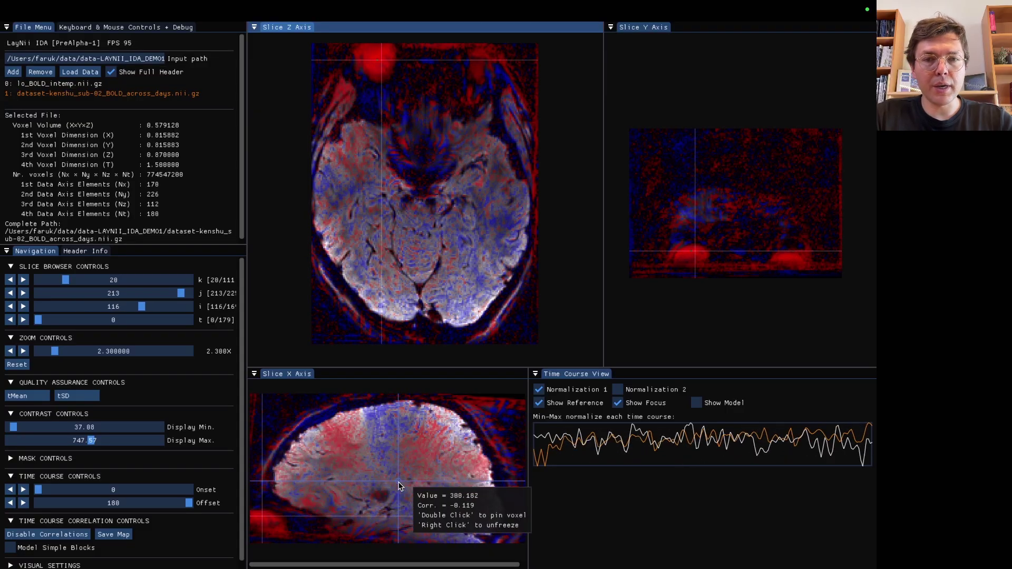
scroll(399, 485, up, 8)
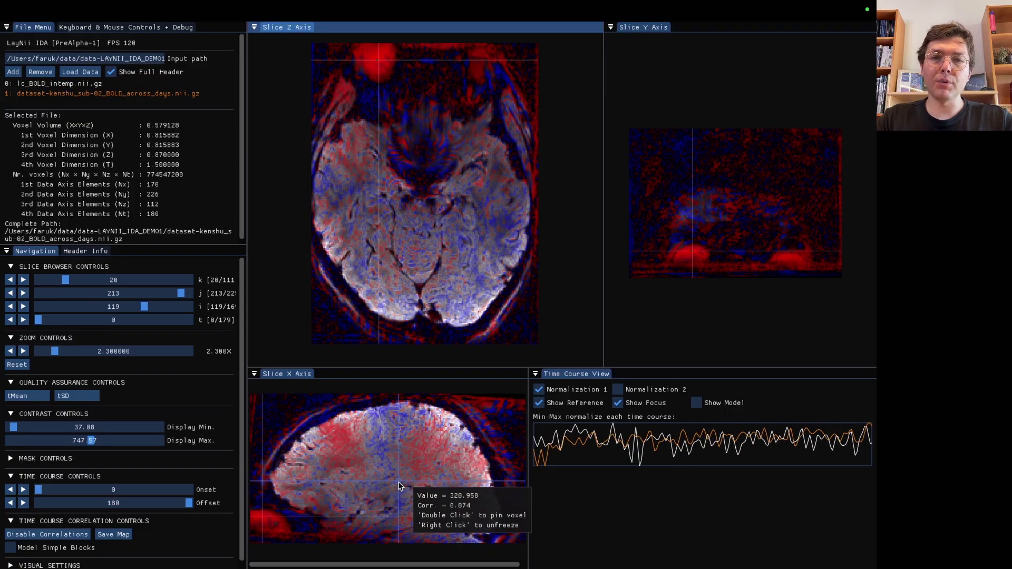
scroll(311, 501, up, 8)
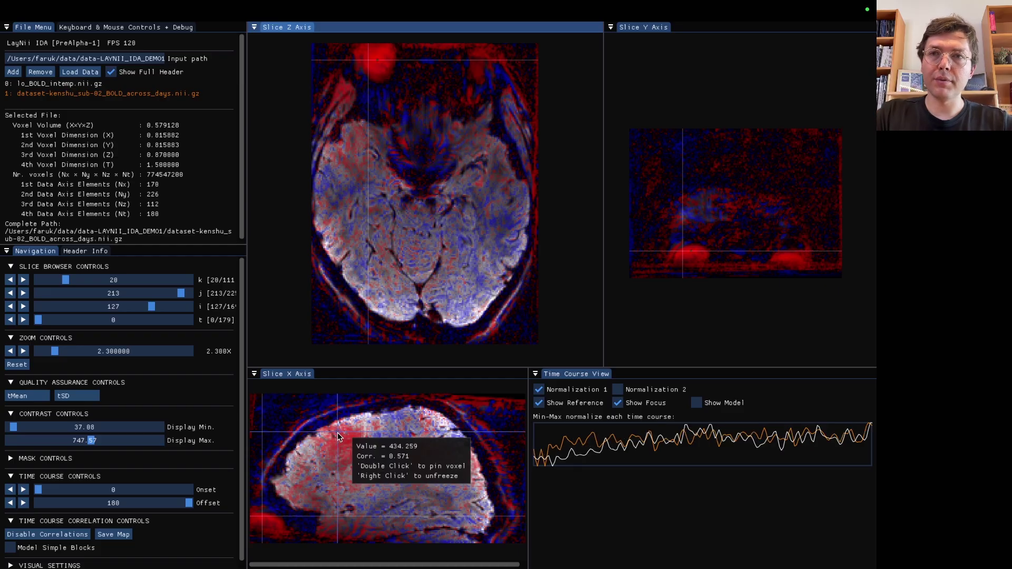
Switch to the browser and view the Aperture Neuro article on the Kenshu whole-brain layer-fMRI VASO and BOLD dataset.
key(ctrl+Left)
key(ctrl+Left)
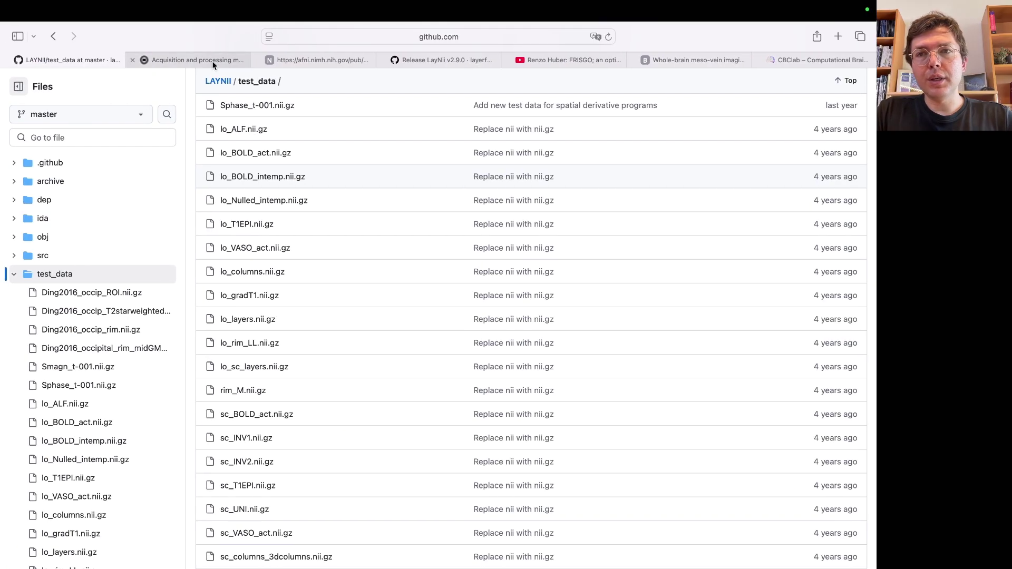
click(211, 61)
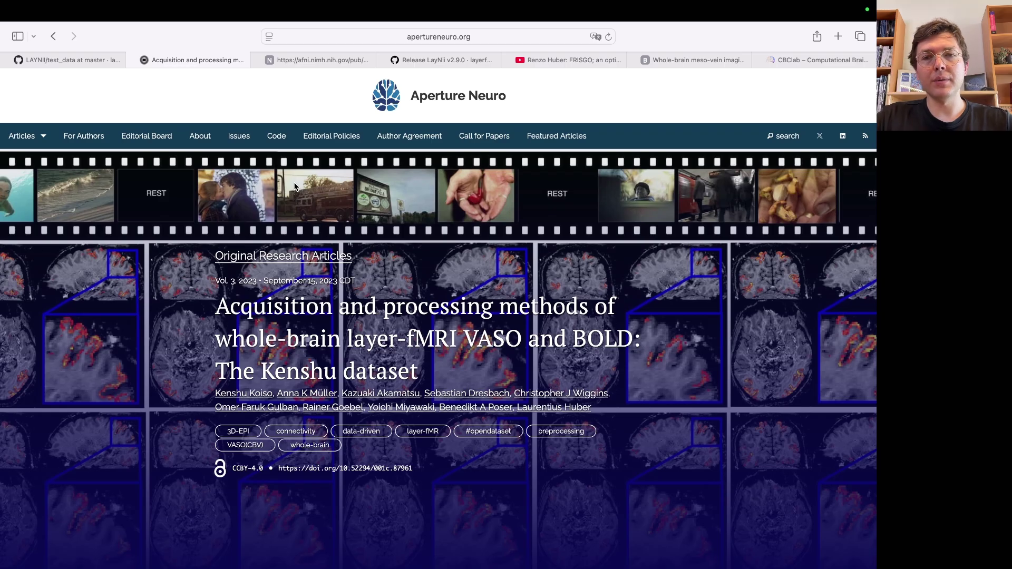
scroll(311, 263, down, 3)
scroll(323, 342, up, 3)
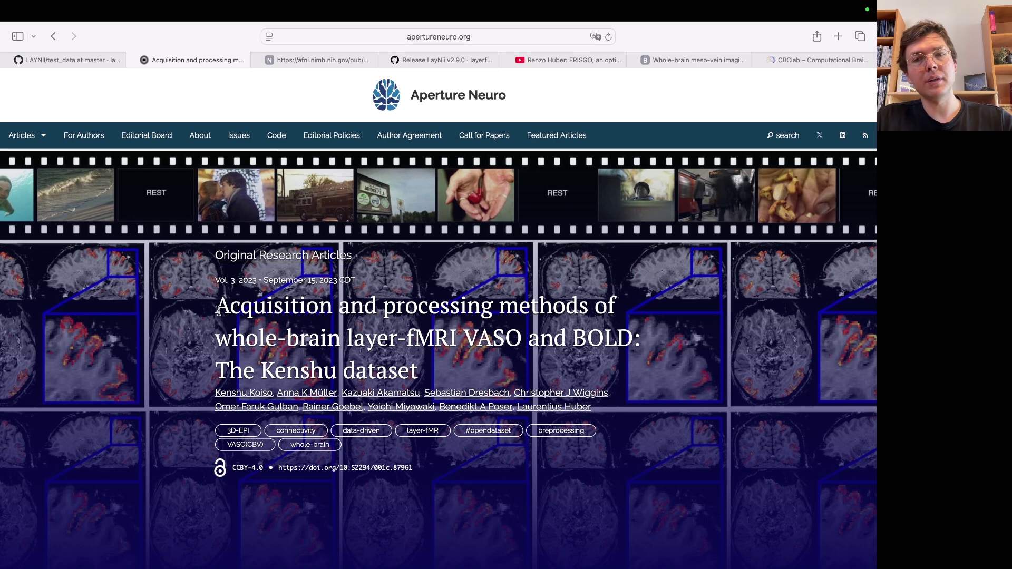
scroll(237, 316, down, 3)
scroll(252, 325, up, 2)
scroll(253, 325, up, 1)
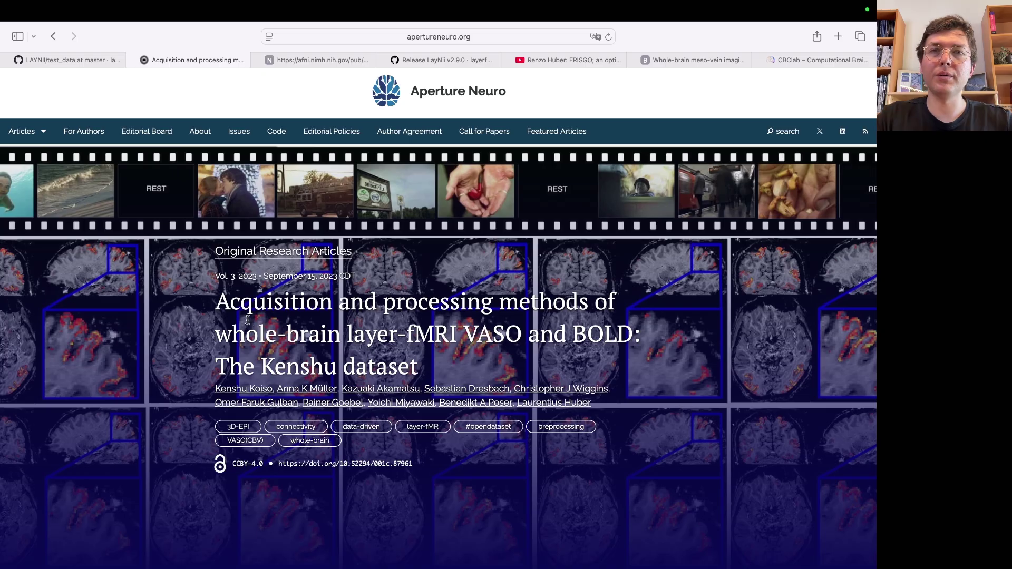
key(super+Tab)
key(super+Tab)
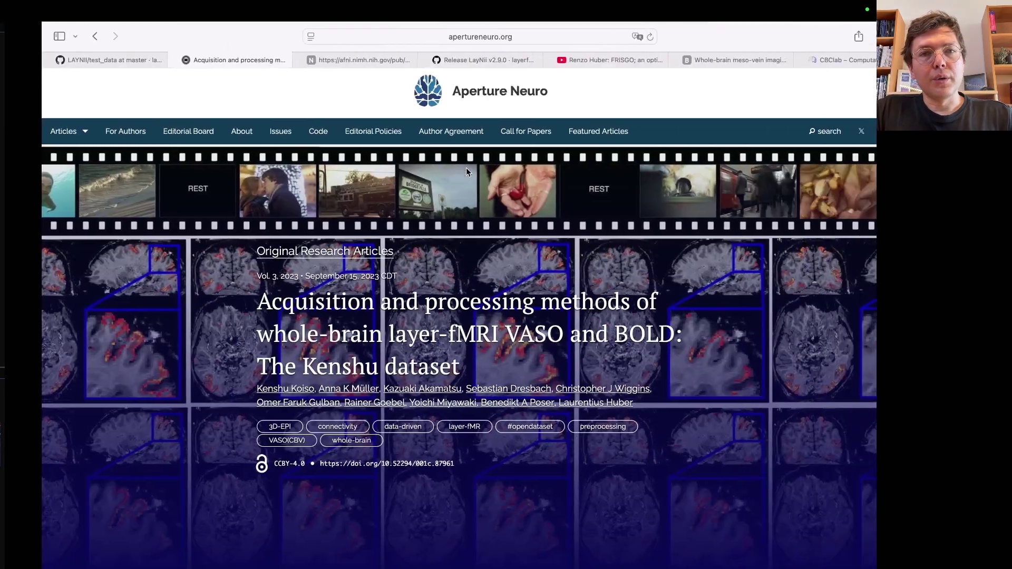
Open the AFNI InstaCorr slides, highlight the InstaCorr title, and read the outline of the setup and correlation phases.
click(308, 60)
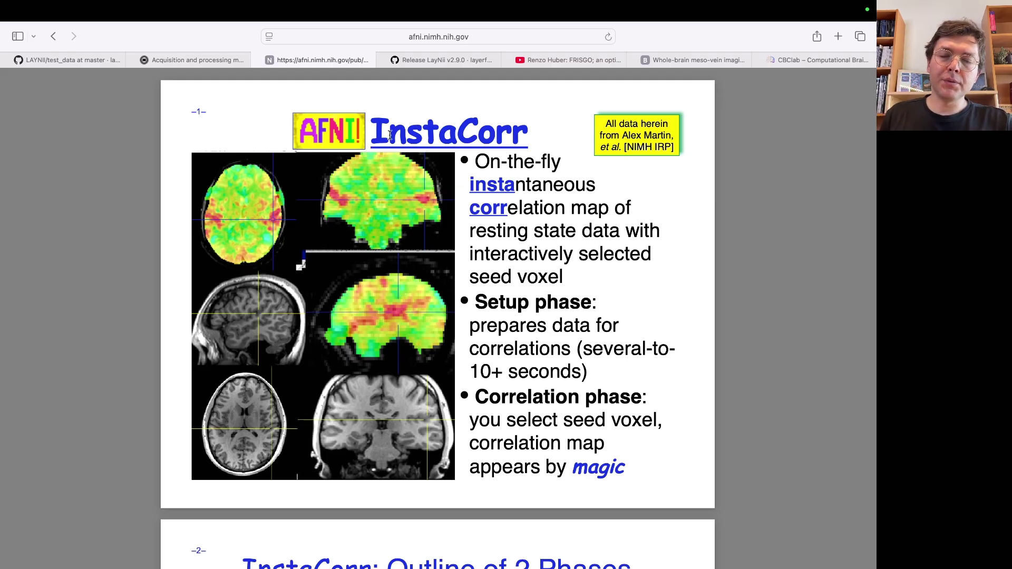
drag(371, 132, 519, 132)
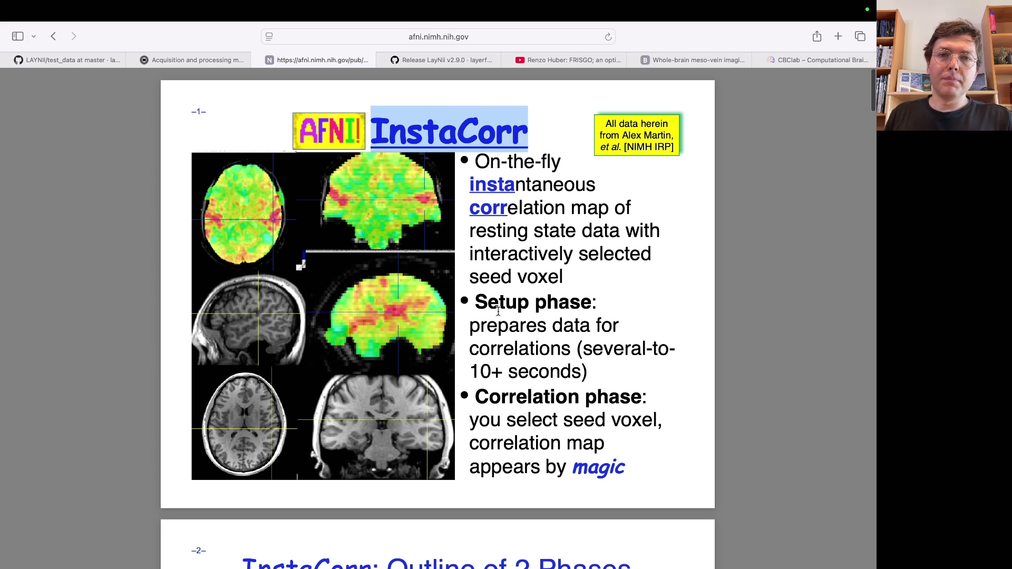
scroll(498, 311, down, 2)
scroll(498, 311, up, 1)
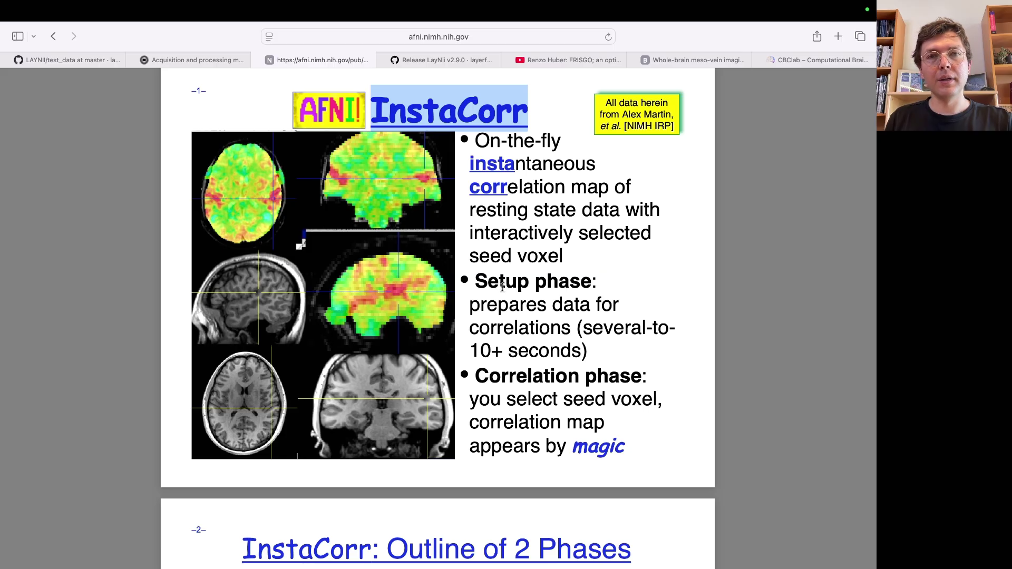
scroll(501, 287, down, 2)
scroll(501, 288, down, 10)
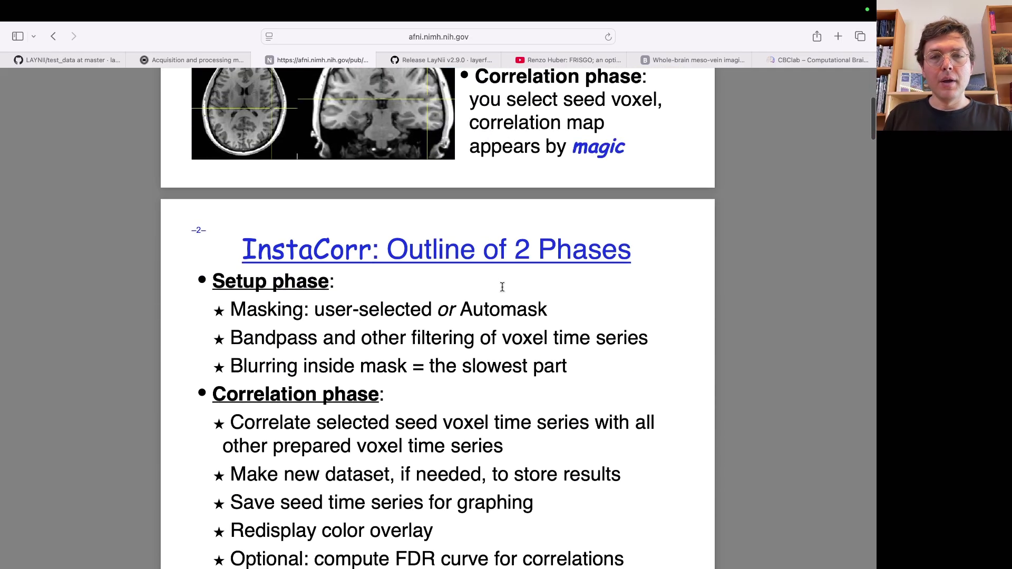
scroll(502, 287, up, 12)
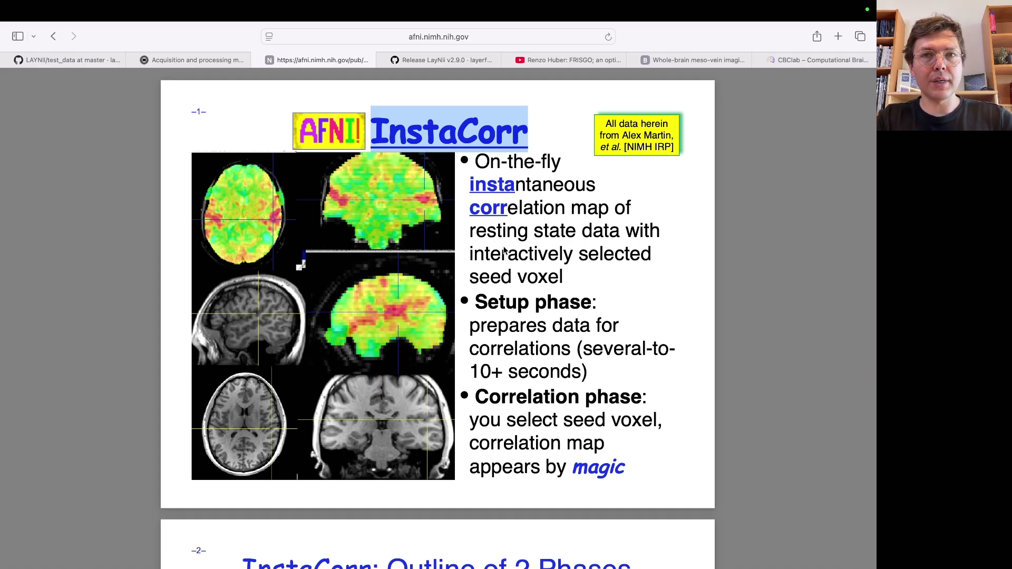
Copy frisgo_pt39_NoNoise_BOLD.nii from the data-LAYNII_IDA_DEMO1 folder and paste its path as the LayNii IDA input path.
key(super+Tab)
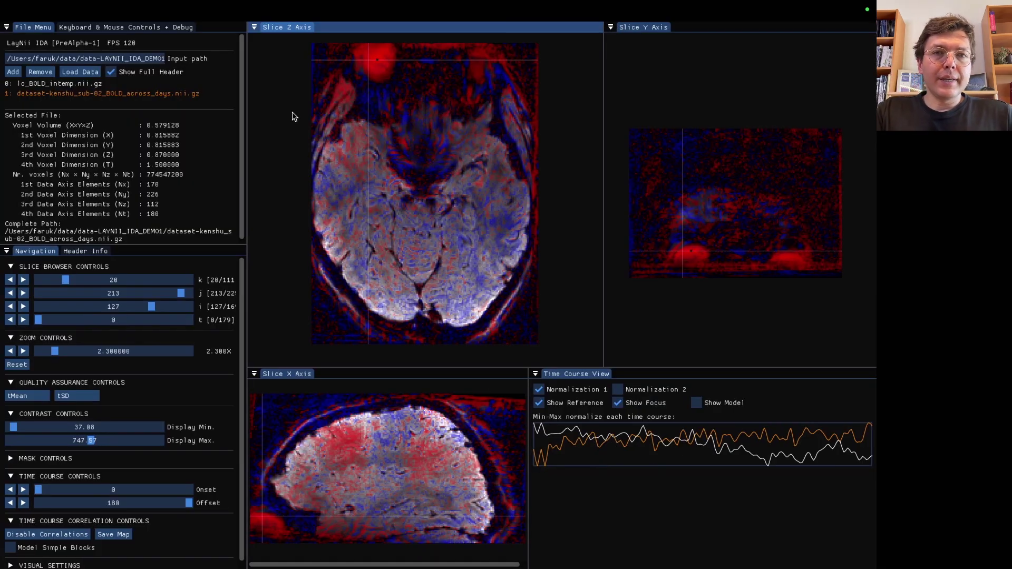
key(ctrl+Right)
key(ctrl+Left)
key(ctrl+Left)
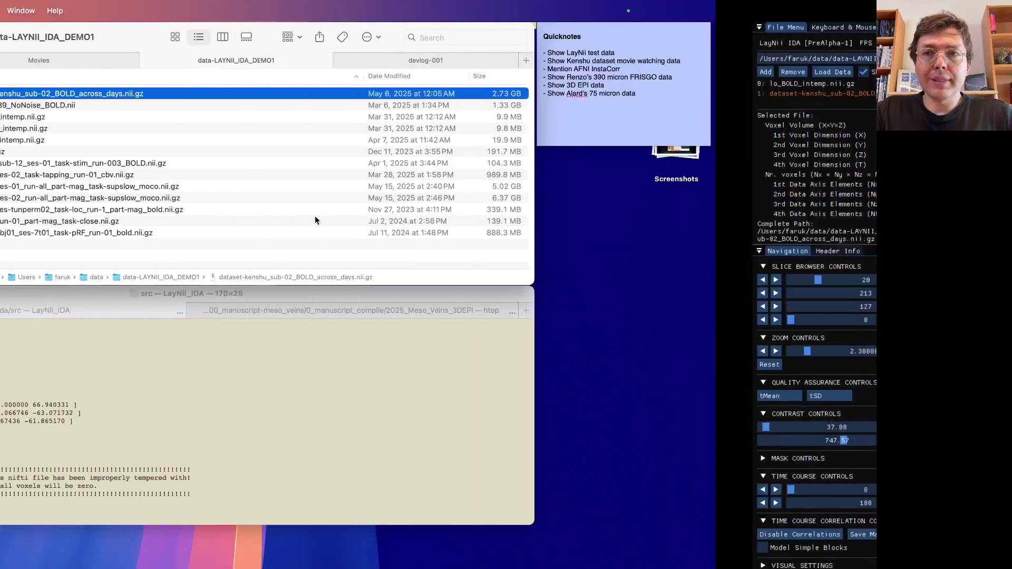
click(218, 107)
key(super+c)
key(ctrl+Right)
click(139, 58)
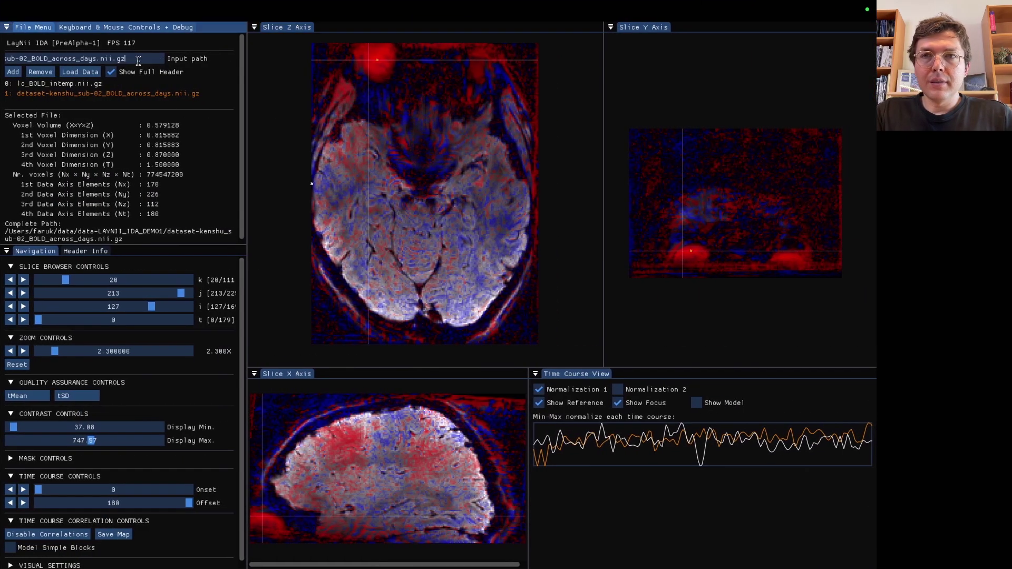
key(super+v)
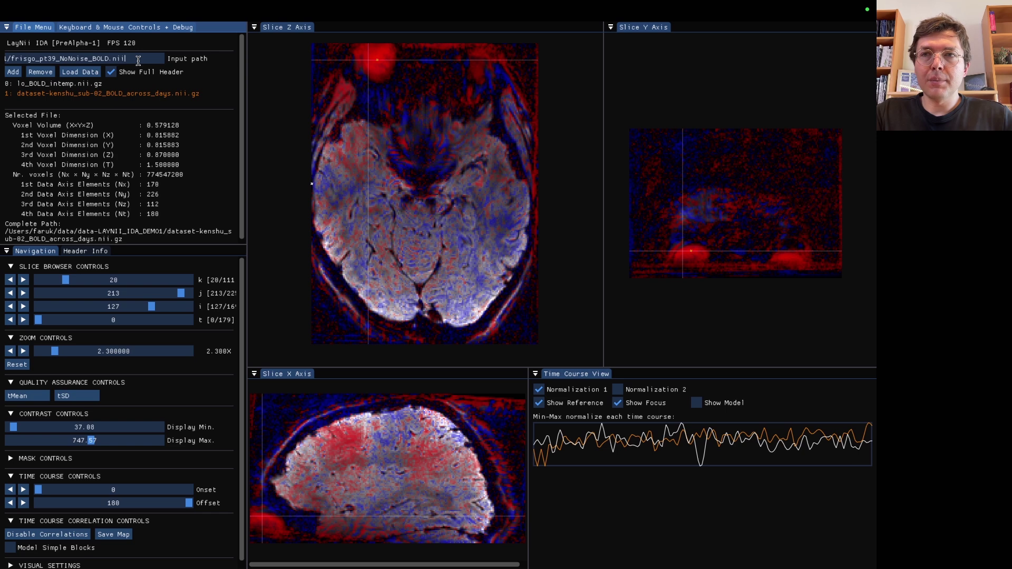
Add frisgo_pt39_NoNoise_BOLD.nii to the file list, select it, and load its data.
click(14, 74)
click(70, 104)
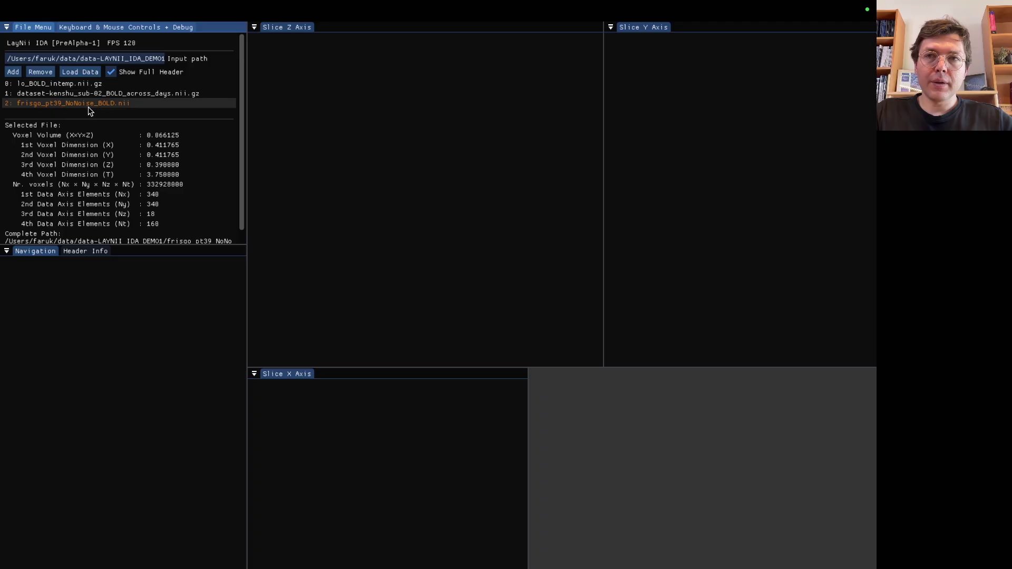
click(83, 74)
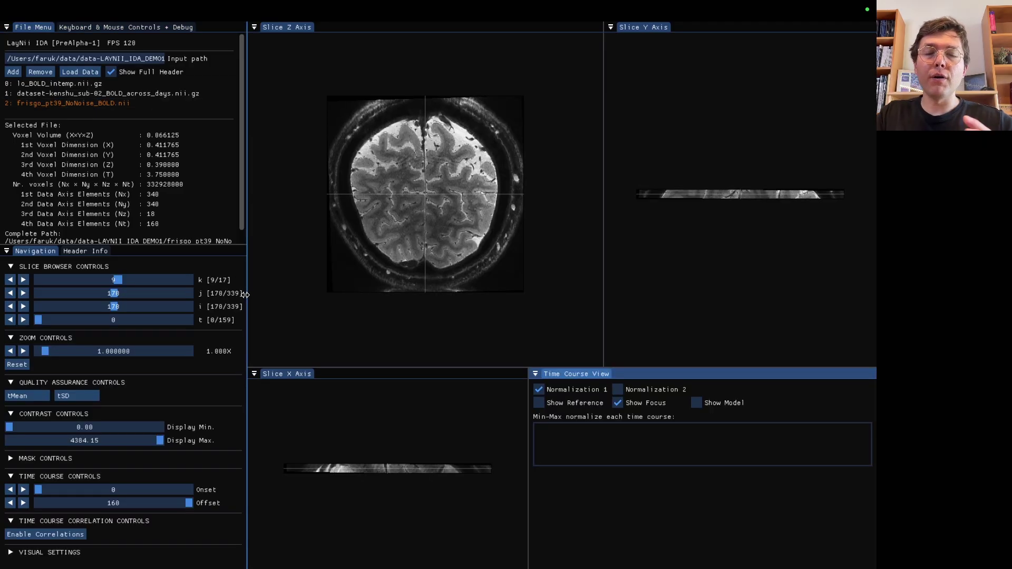
Magnify the FRISGO images to about 1.8X, shift the Slice Z view, and move to slice k 4 at i 138.
mouse_move(364, 233)
scroll(365, 232, up, 4)
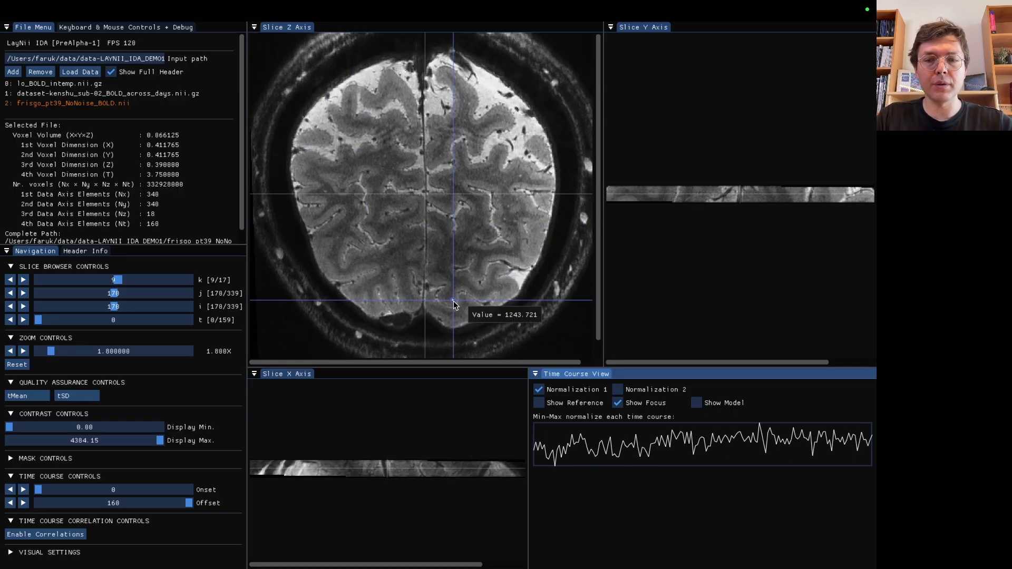
drag(453, 301, 475, 262)
click(775, 202)
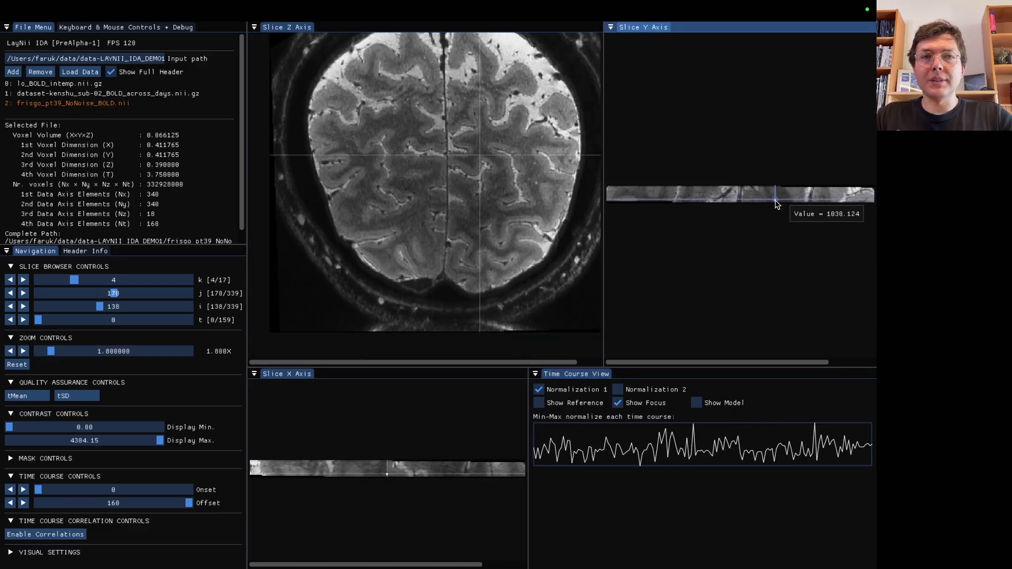
Move to slice k 7 at i 140 and magnify the occipital cortex to about 4.8X.
drag(776, 202, 775, 200)
scroll(495, 299, up, 9)
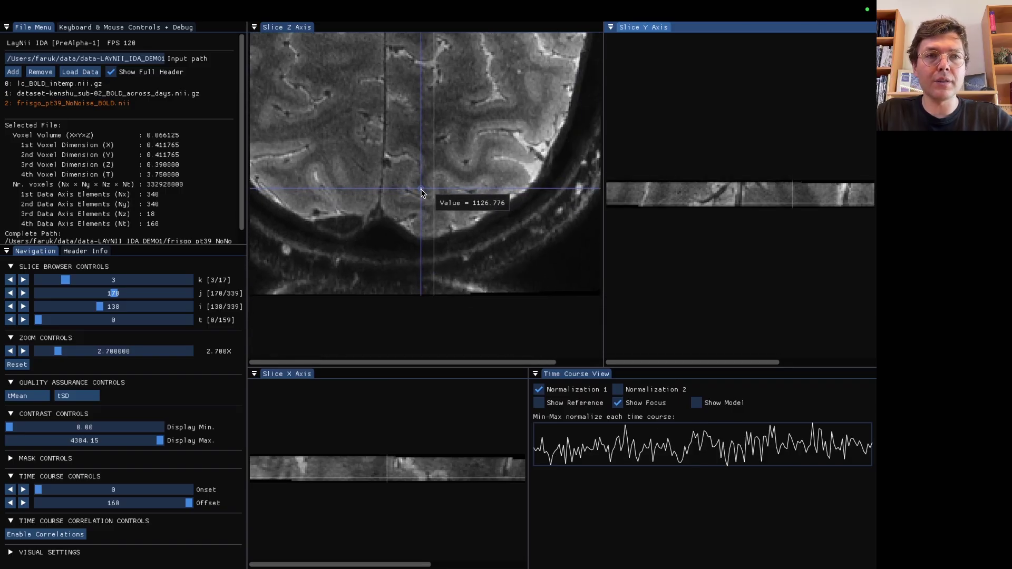
drag(771, 196, 790, 200)
scroll(388, 196, up, 5)
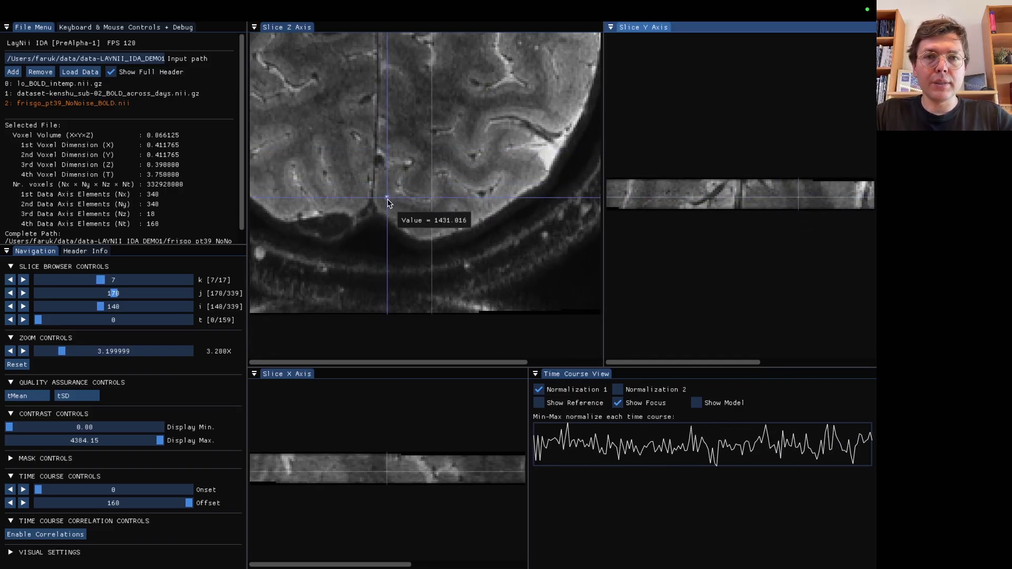
scroll(430, 215, up, 16)
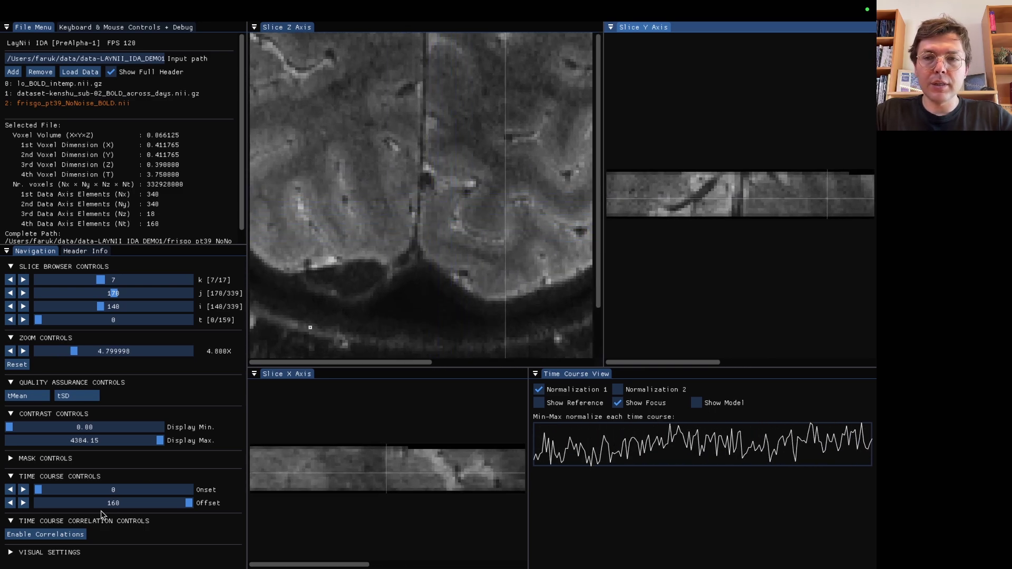
Enable time course correlations, magnify to about 5.5X, and pin the occipital voxel at k 7, j 79, i 152.
click(46, 534)
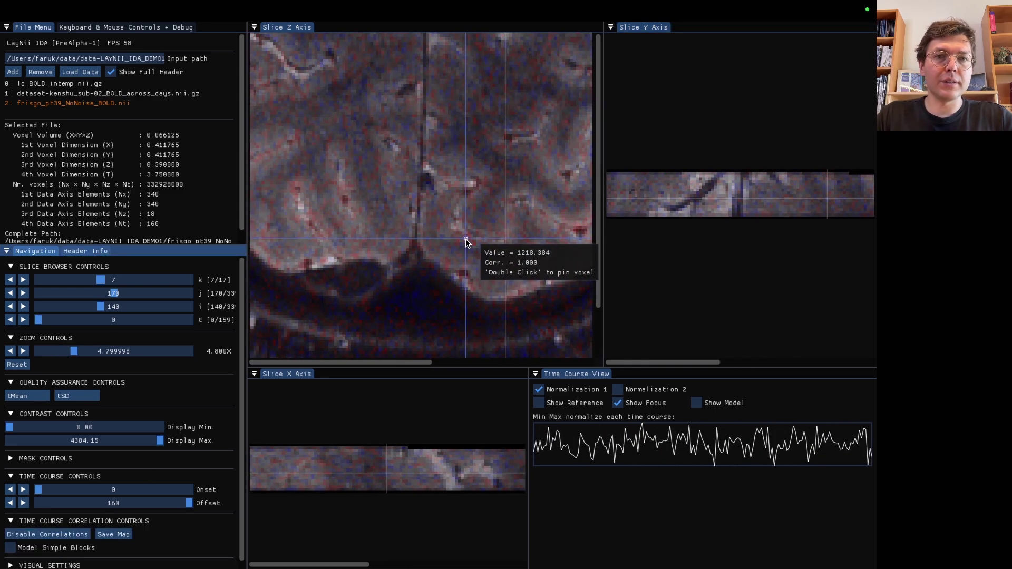
scroll(466, 240, up, 7)
drag(400, 200, 450, 198)
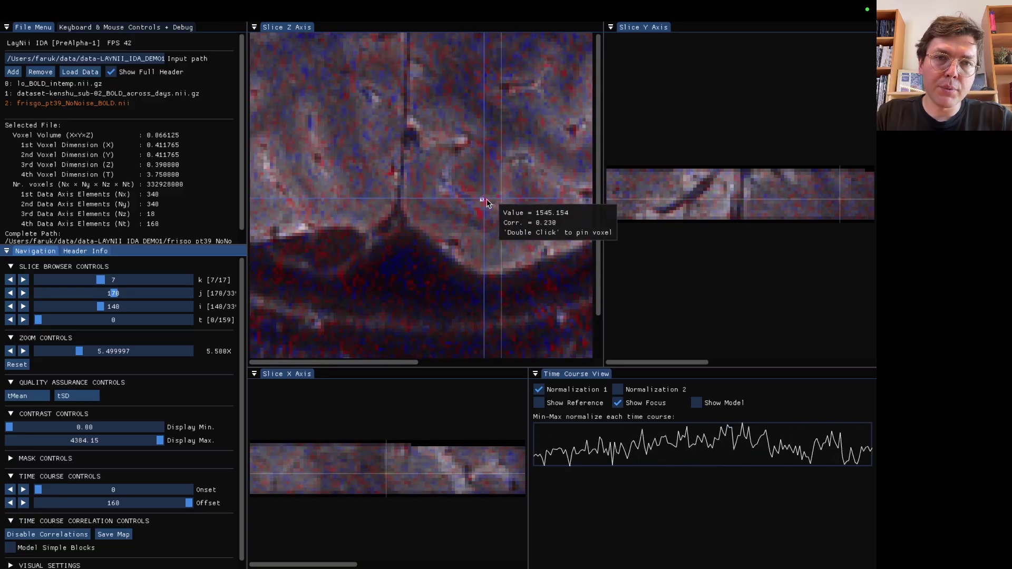
double_click(463, 148)
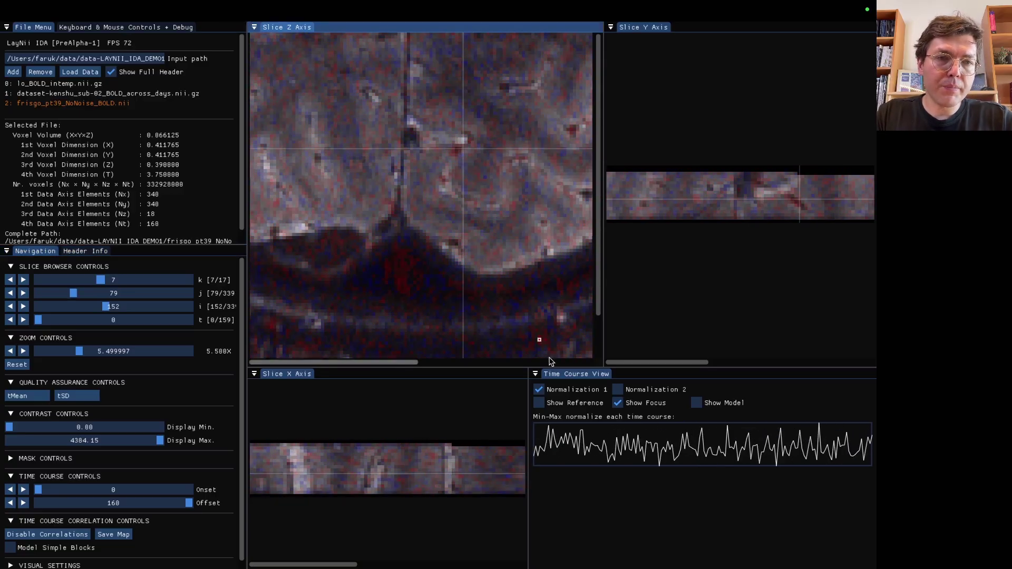
double_click(463, 149)
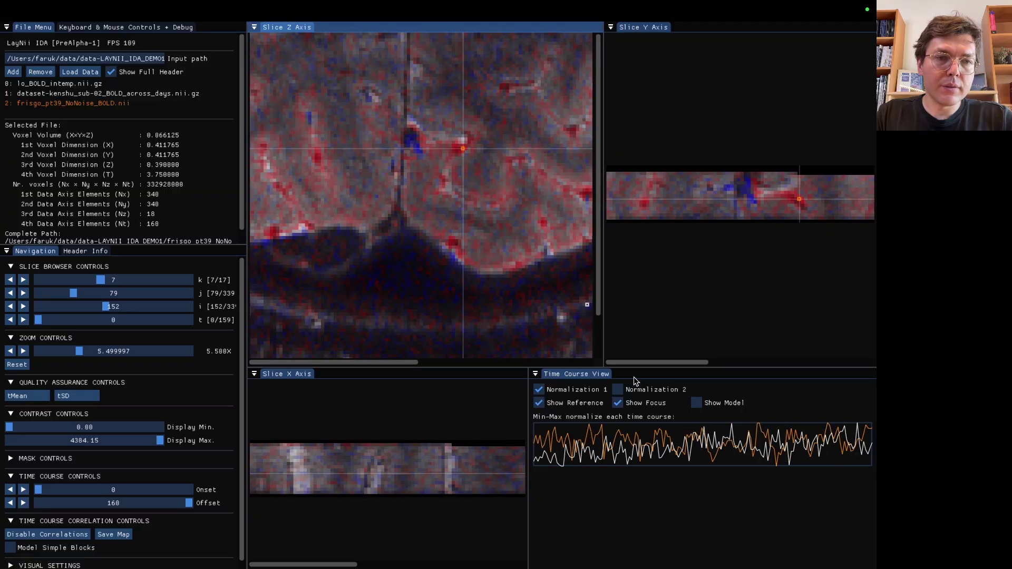
Hide the focus time course and browse the neighbouring Slice Z slices, ending on k 6.
click(618, 403)
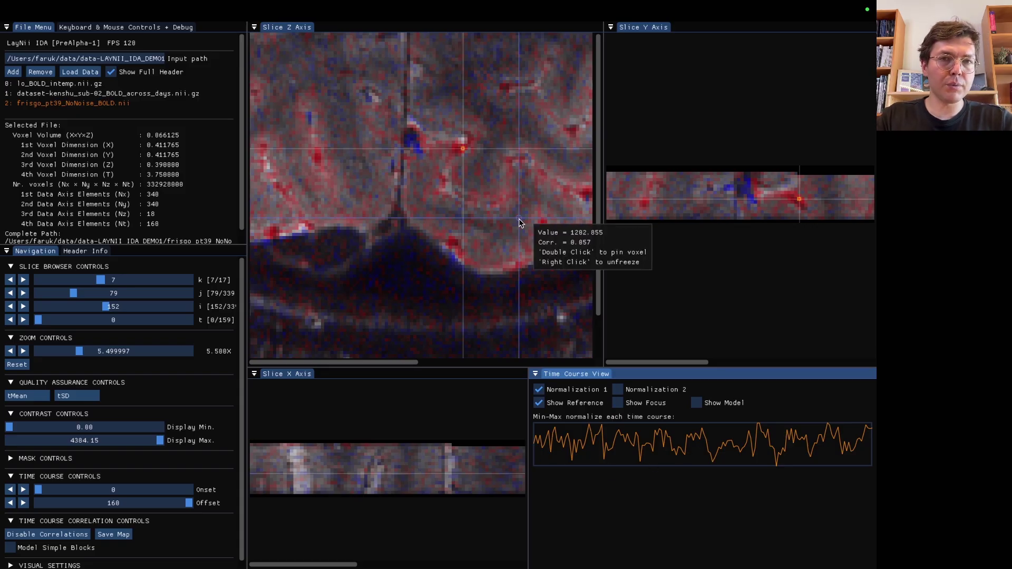
scroll(493, 178, up, 6)
scroll(492, 178, down, 7)
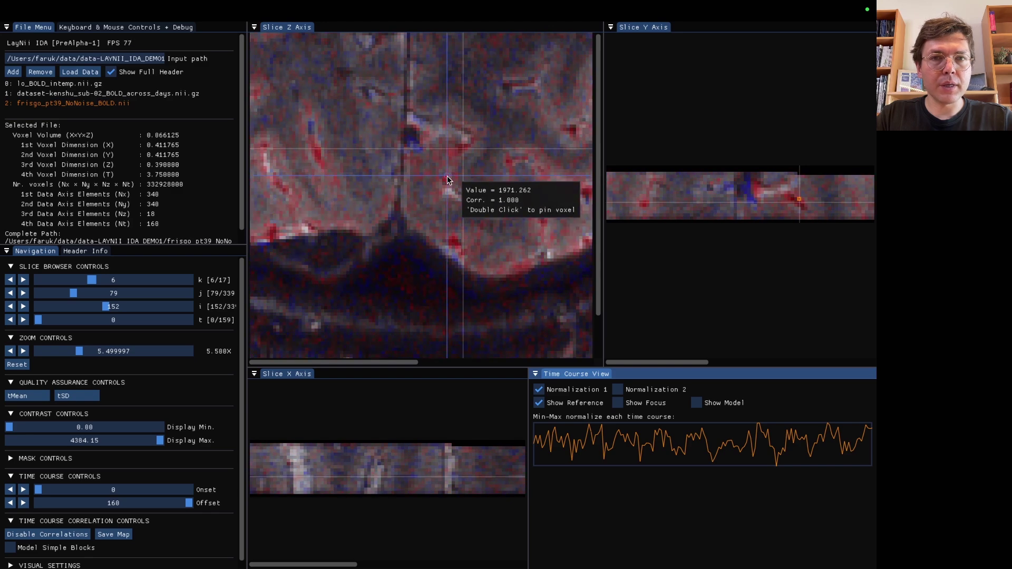
Pin the voxel at j 78, i 154 on slice k 6 and show the focus time course again.
double_click(458, 152)
click(634, 405)
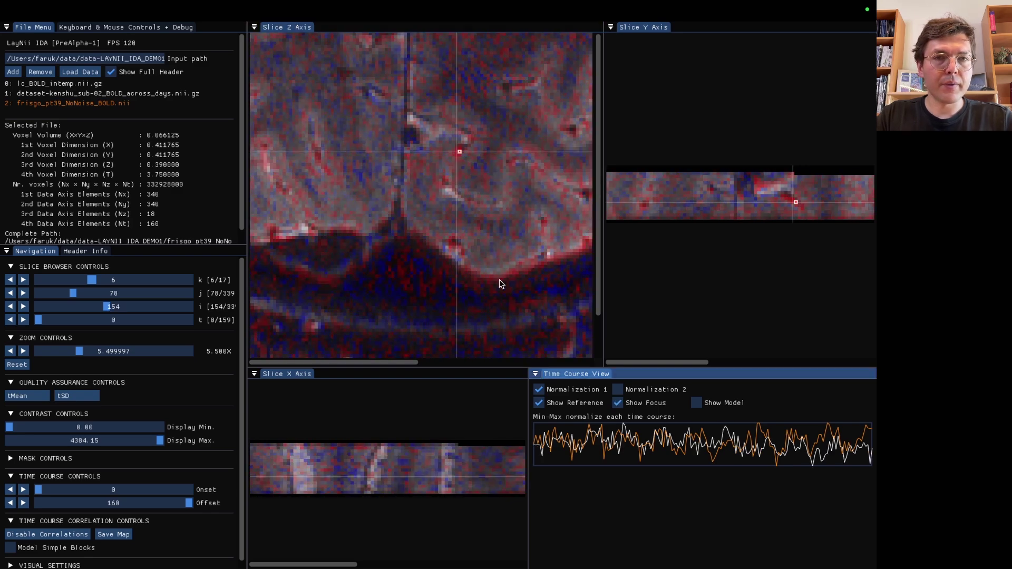
double_click(457, 155)
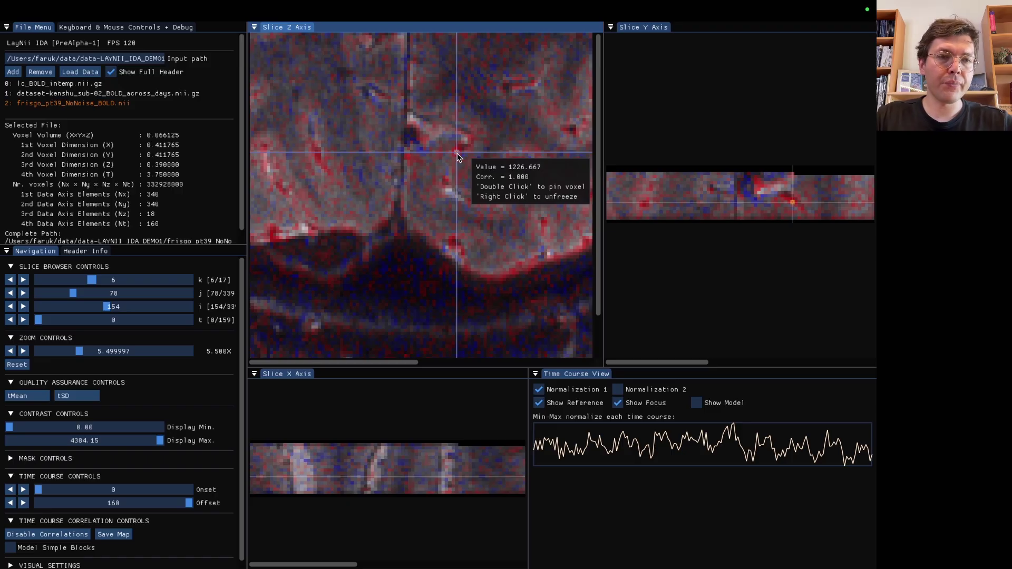
Unfreeze the reference voxel, select j 76, i 138, and browse to slice k 9 to probe the occipital correlations.
right_click(457, 156)
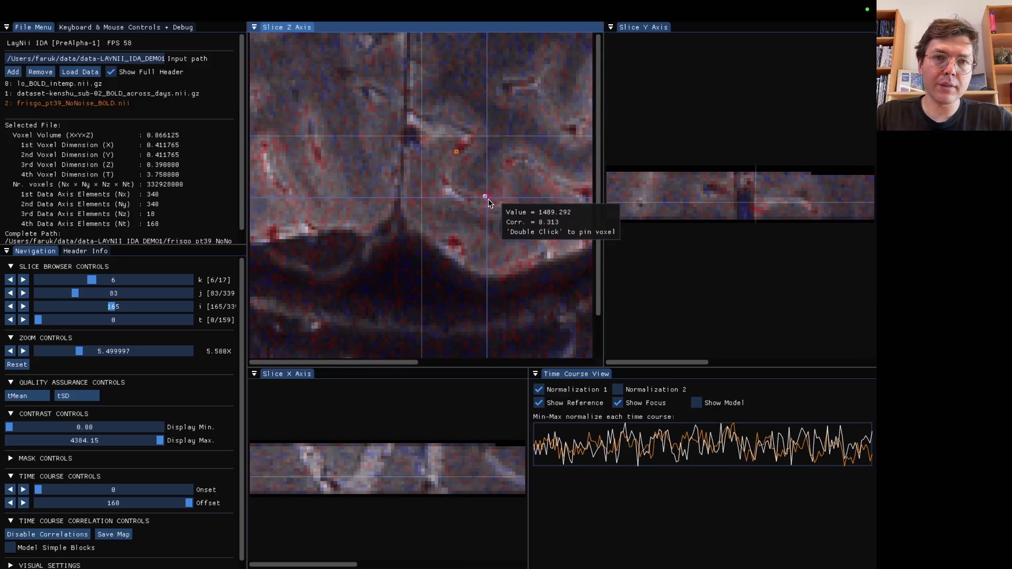
double_click(507, 159)
scroll(507, 159, up, 3)
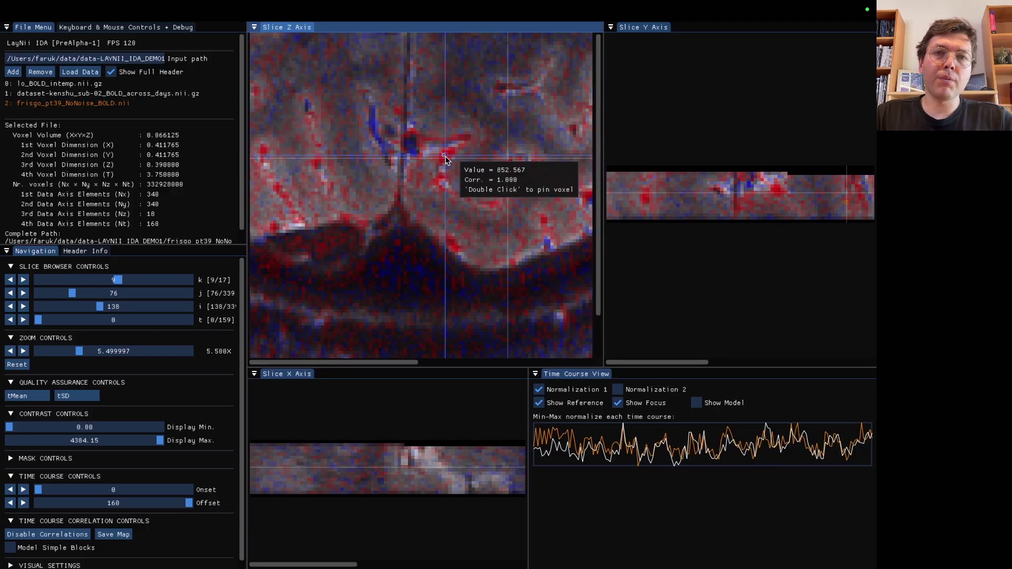
click(446, 156)
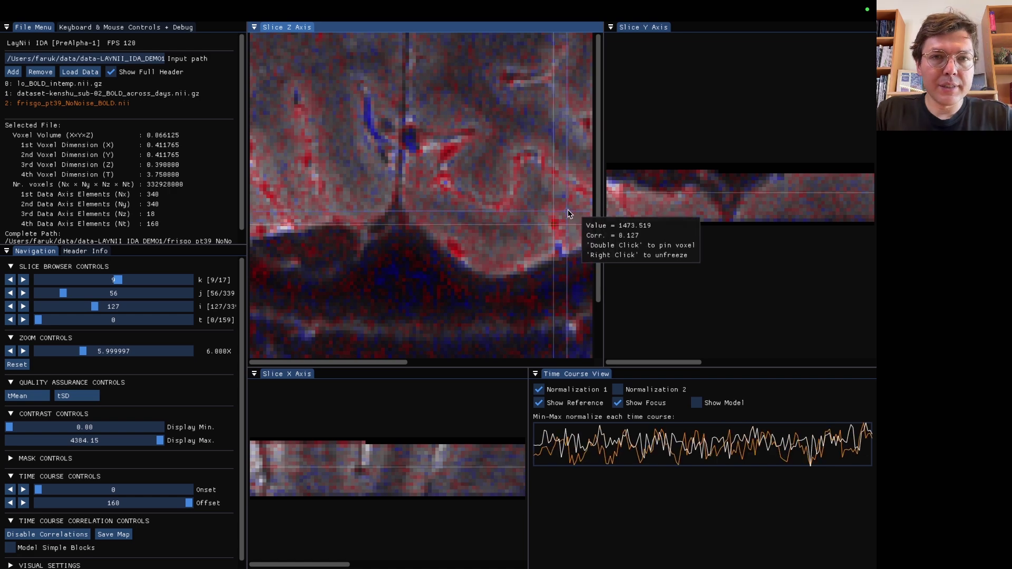
Show the model time course in the plot and switch the correlations to the simple blocks model.
click(700, 408)
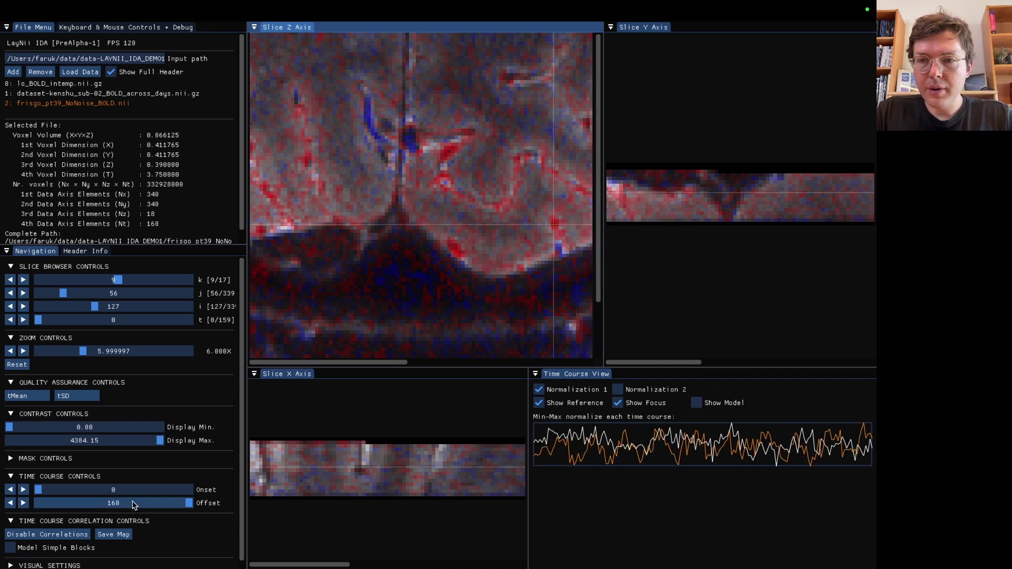
click(43, 548)
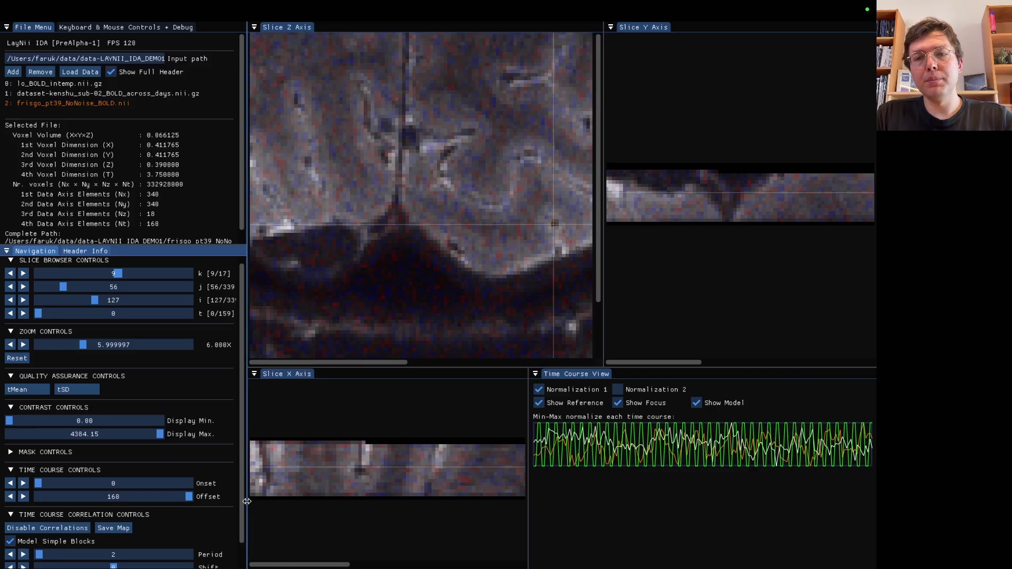
scroll(226, 503, down, 1)
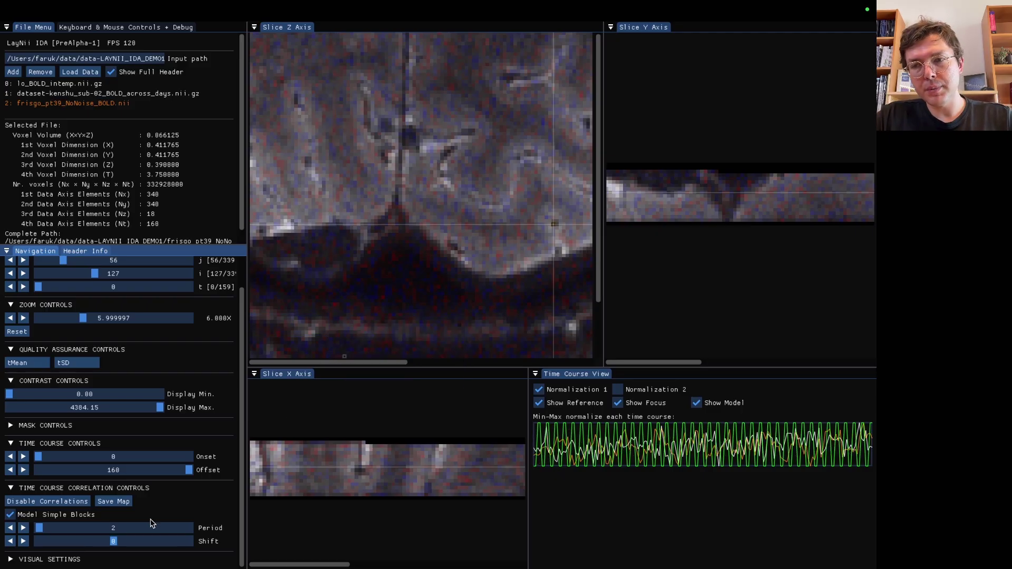
Set the simple blocks model's period to 8.
click(23, 528)
click(23, 527)
click(24, 527)
click(23, 528)
click(23, 527)
click(23, 528)
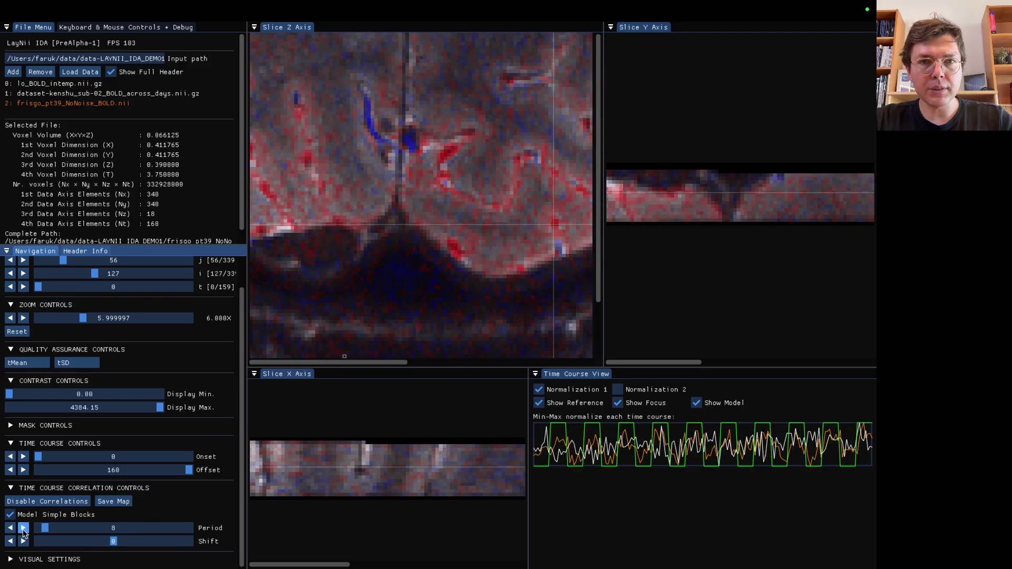
click(23, 529)
click(10, 529)
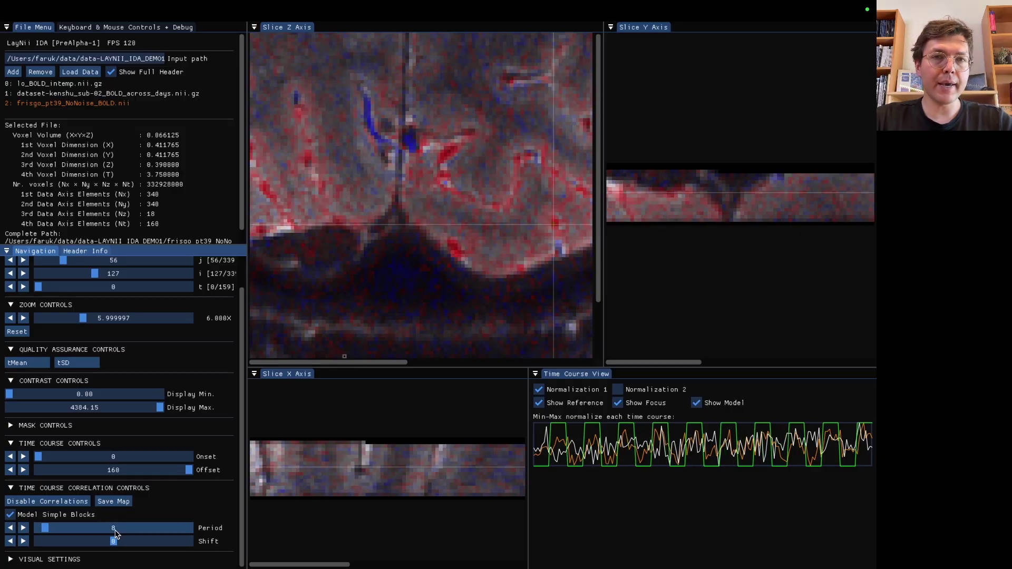
Try neighbouring shift values for the simple blocks model and settle on a shift of 1.
click(23, 541)
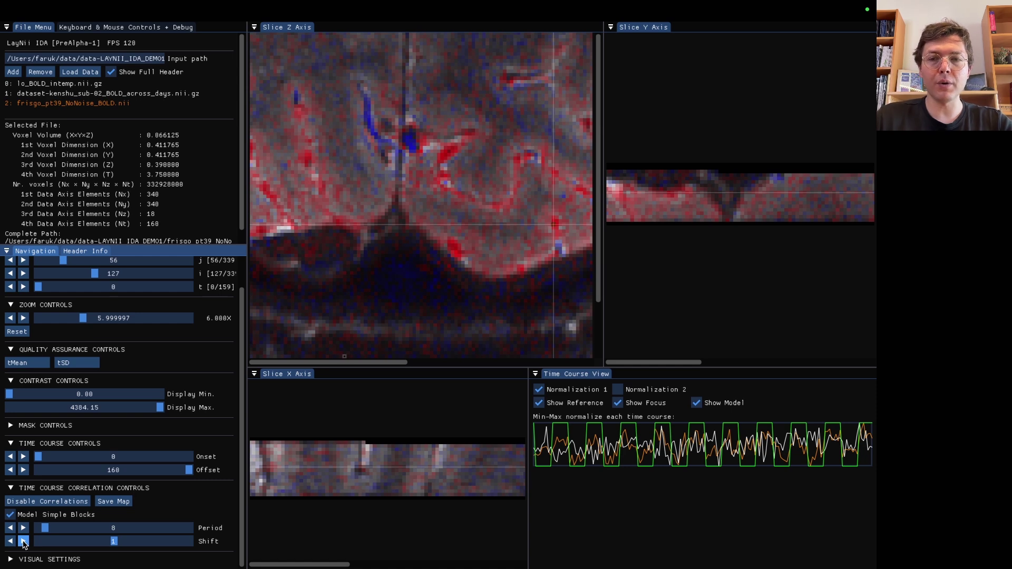
click(23, 542)
click(10, 541)
click(23, 542)
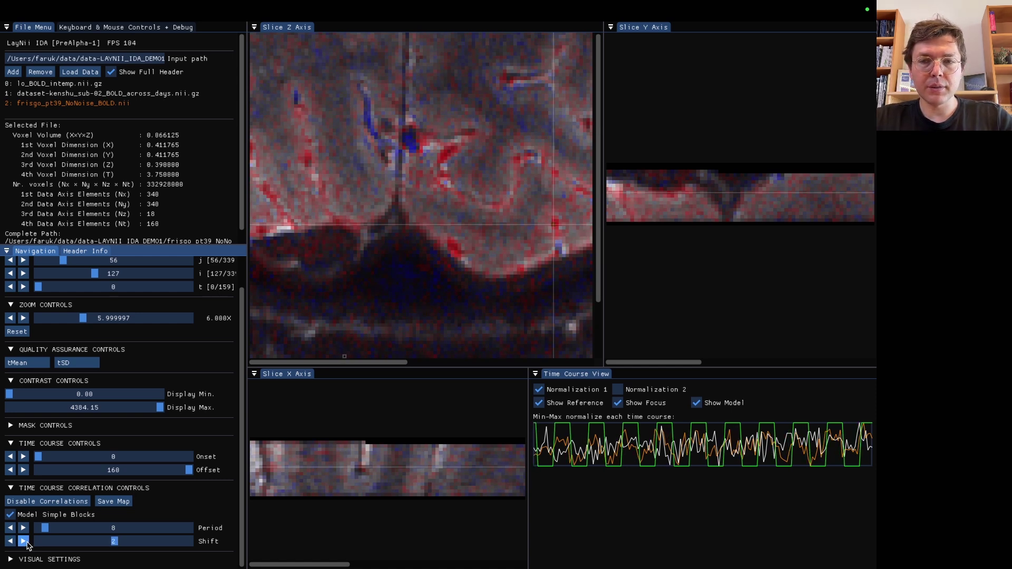
click(10, 541)
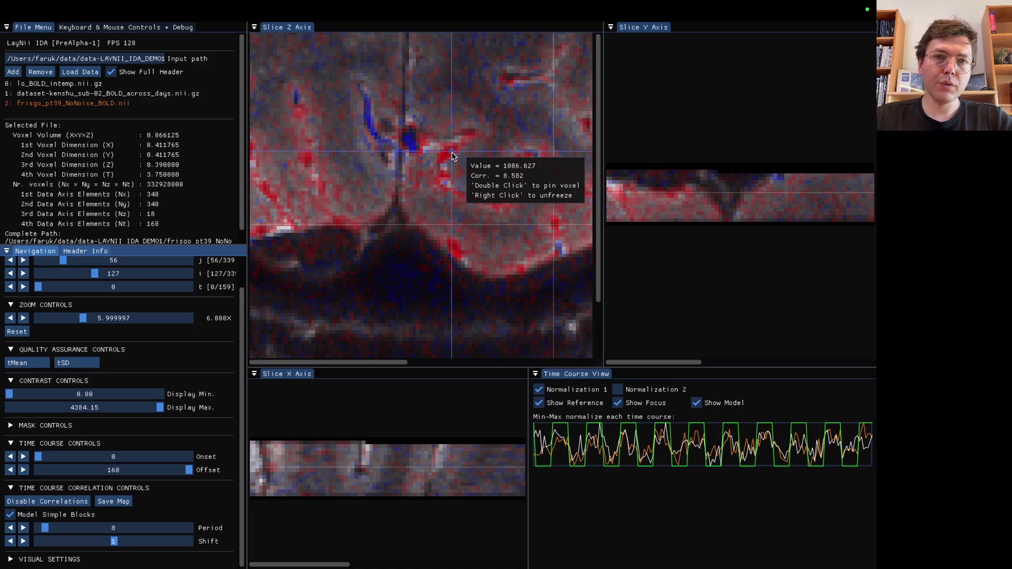
Select the voxel at j 69, i 137 and browse the neighbouring Slice Z slices to inspect the block model correlations.
drag(525, 207, 519, 171)
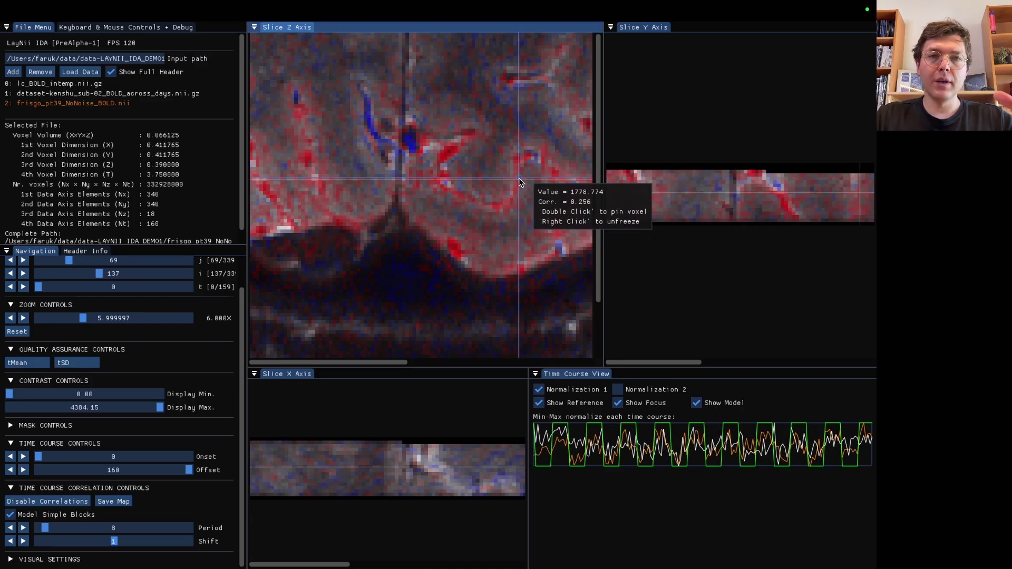
scroll(519, 178, up, 8)
scroll(518, 178, down, 12)
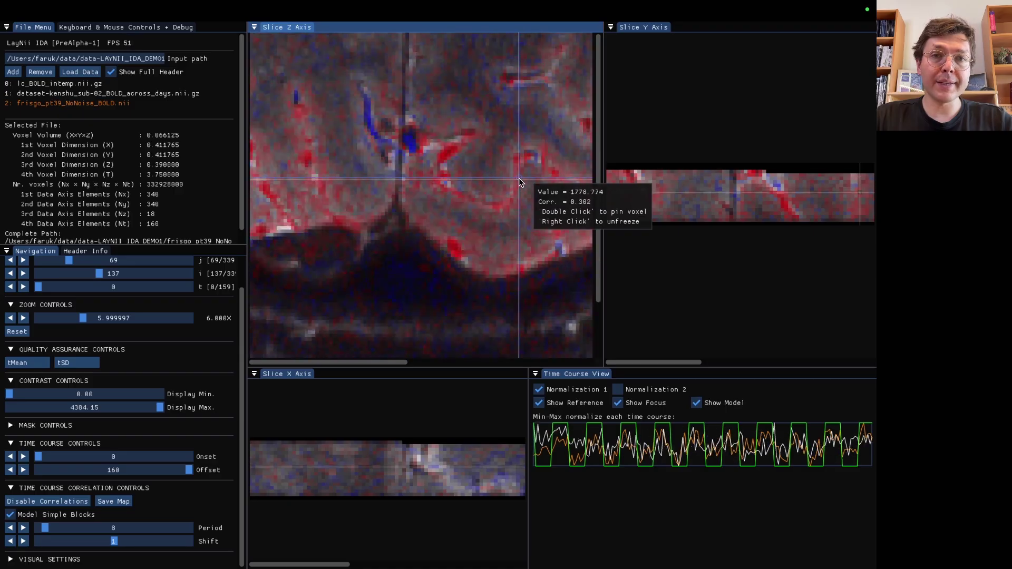
scroll(519, 179, up, 9)
scroll(519, 178, down, 9)
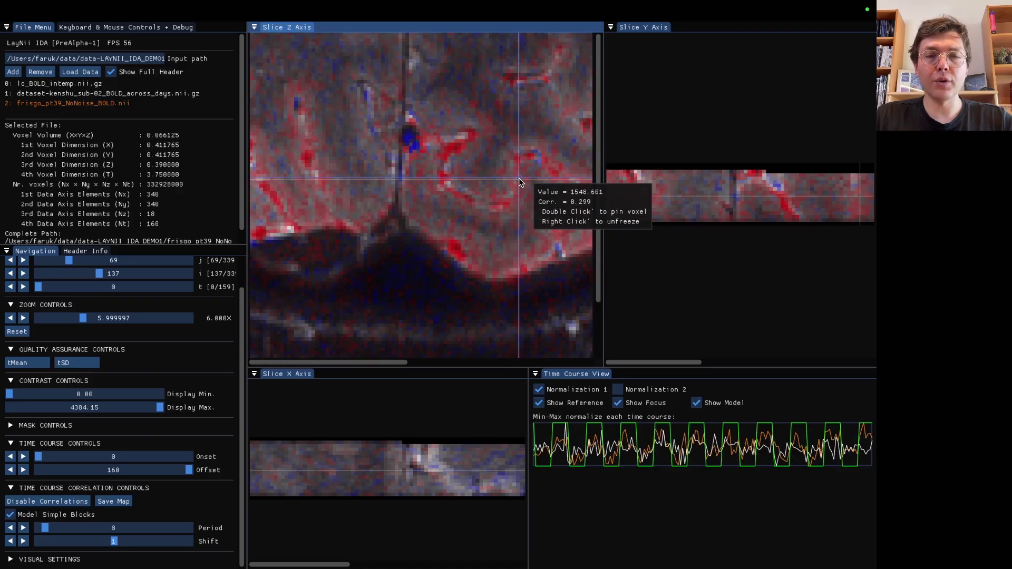
scroll(518, 178, down, 6)
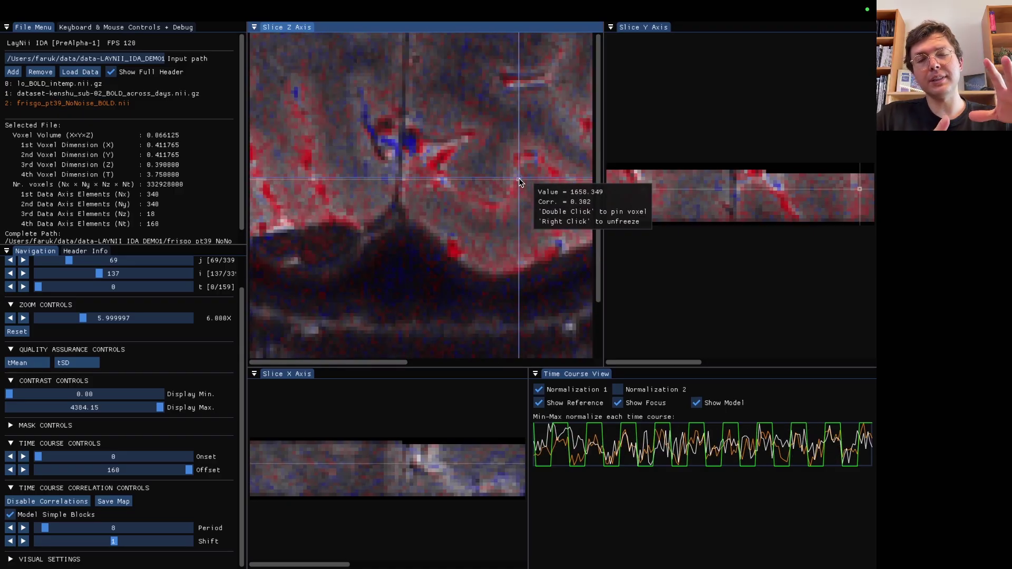
scroll(519, 178, down, 1)
scroll(518, 179, up, 1)
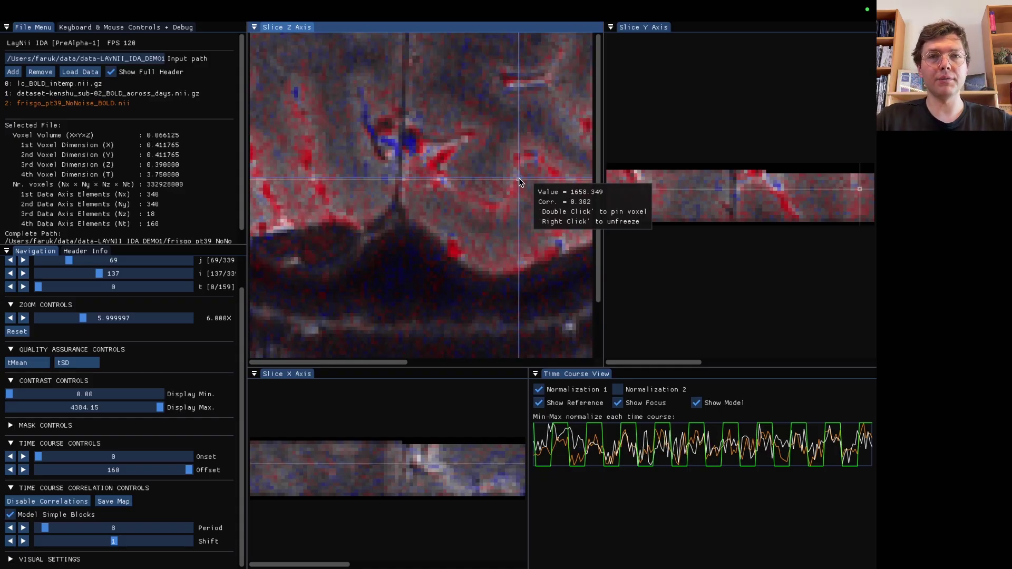
scroll(454, 182, down, 3)
scroll(454, 182, up, 2)
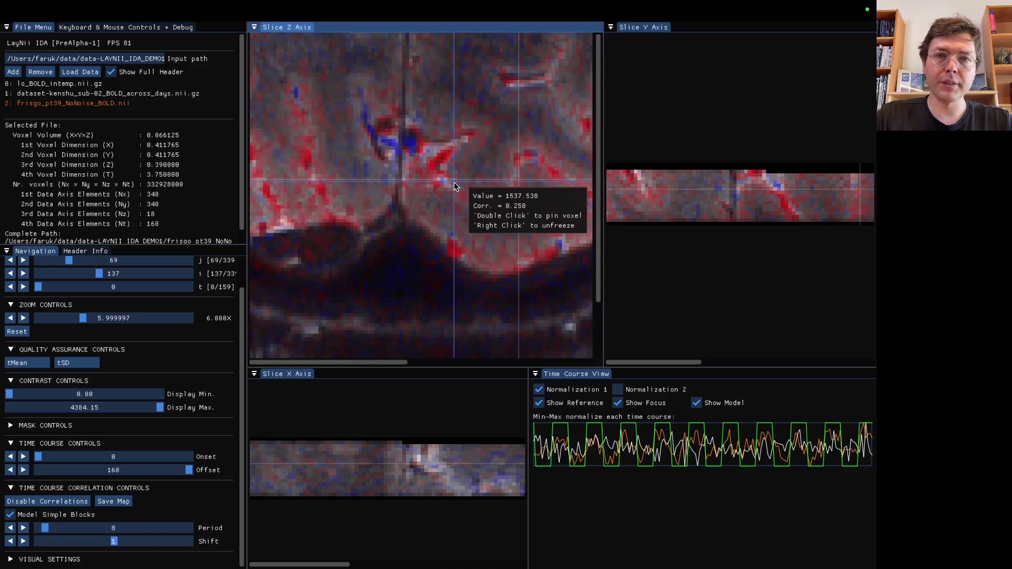
scroll(453, 182, up, 2)
scroll(453, 182, down, 2)
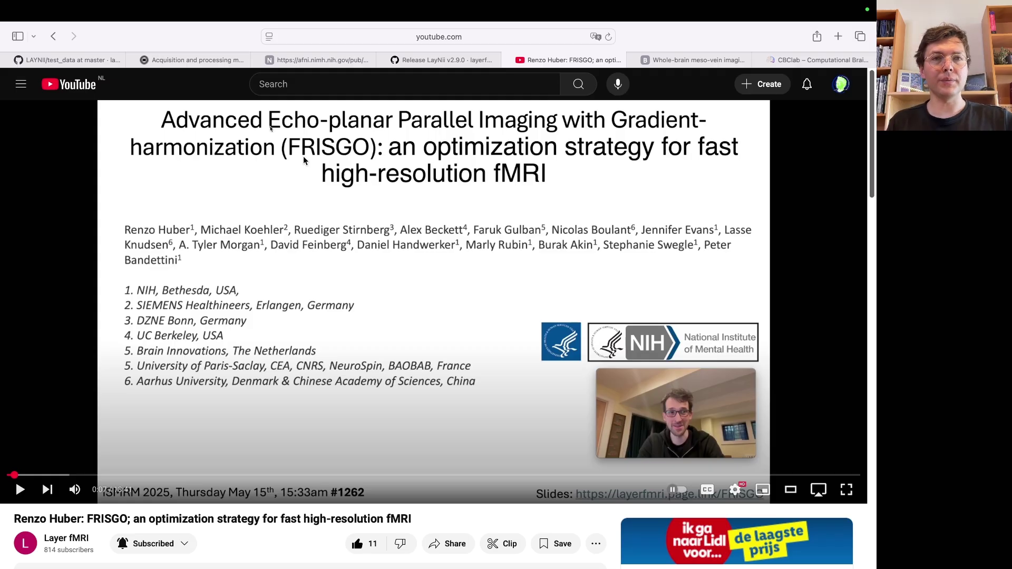
Switch to Finder and pick sub-01_part-mag_ASPIRE_crop_ups2X_prepped_stitched_crop.nii.gz in the 01_GRE folder for its path.
key(ctrl+Right)
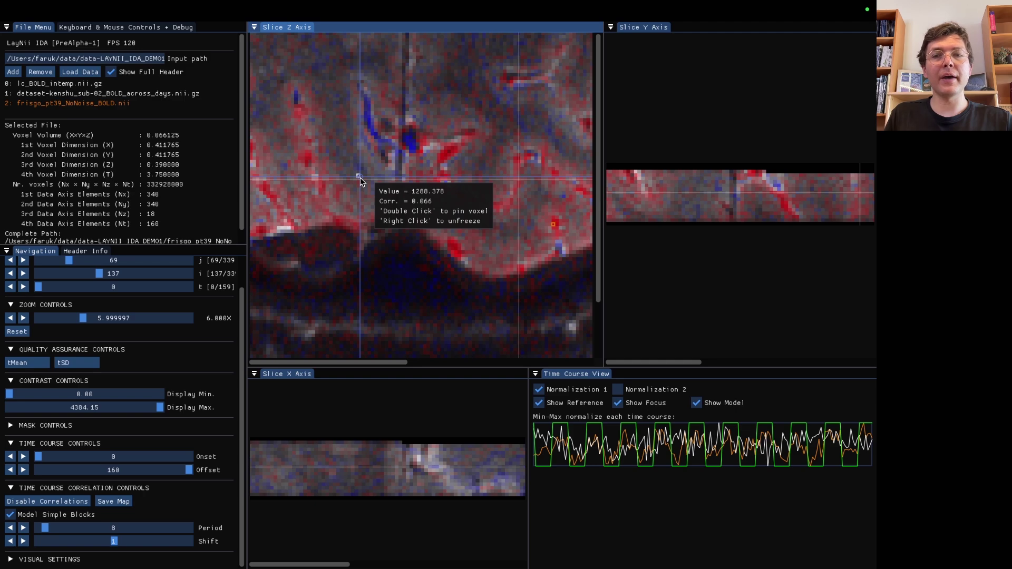
key(ctrl+Left)
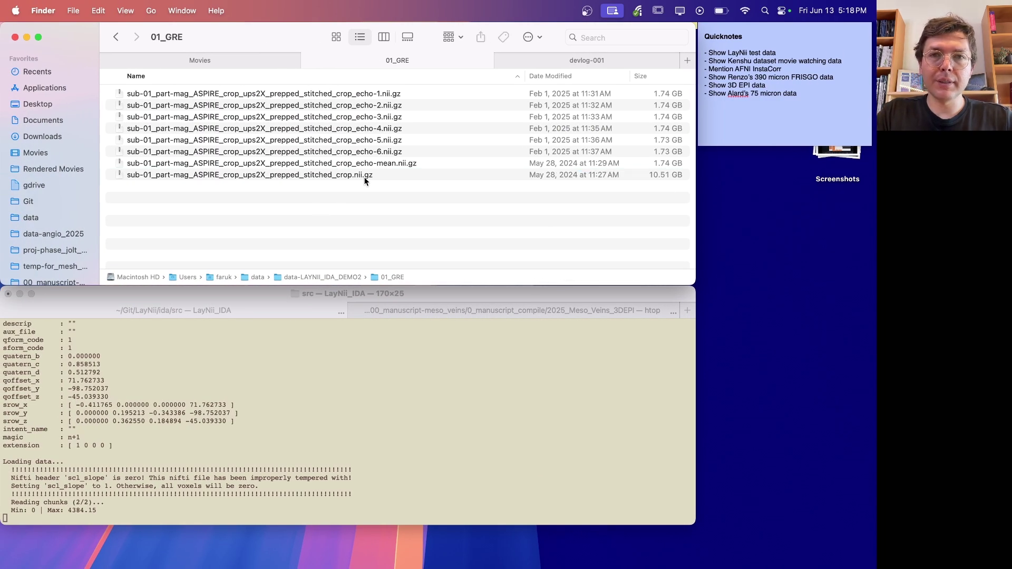
click(364, 178)
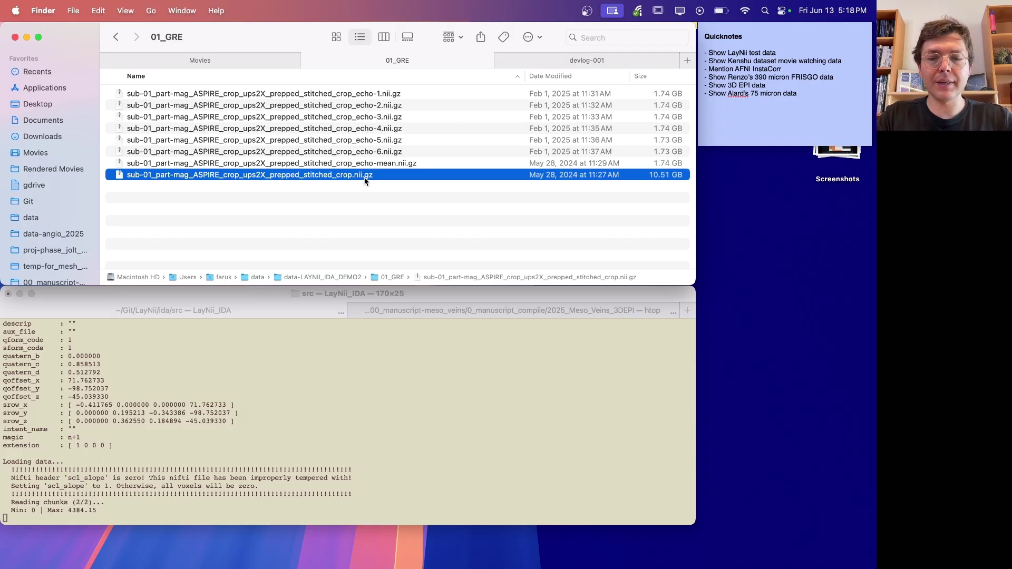
Back in LayNii IDA, add the stitched ASPIRE GRE file by its pasted path and load its data.
key(ctrl+Right)
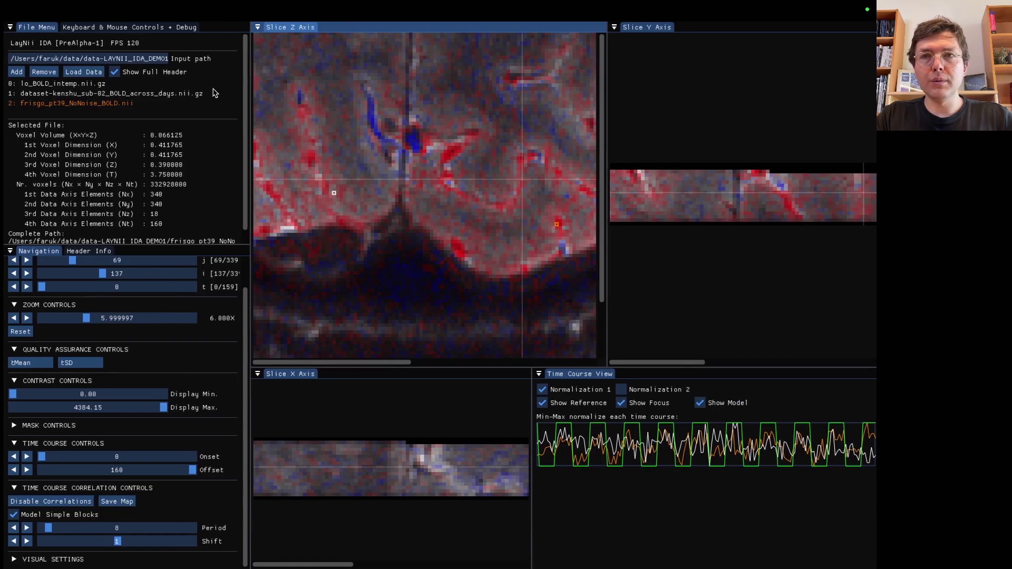
click(125, 57)
key(ctrl+a)
key(ctrl+v)
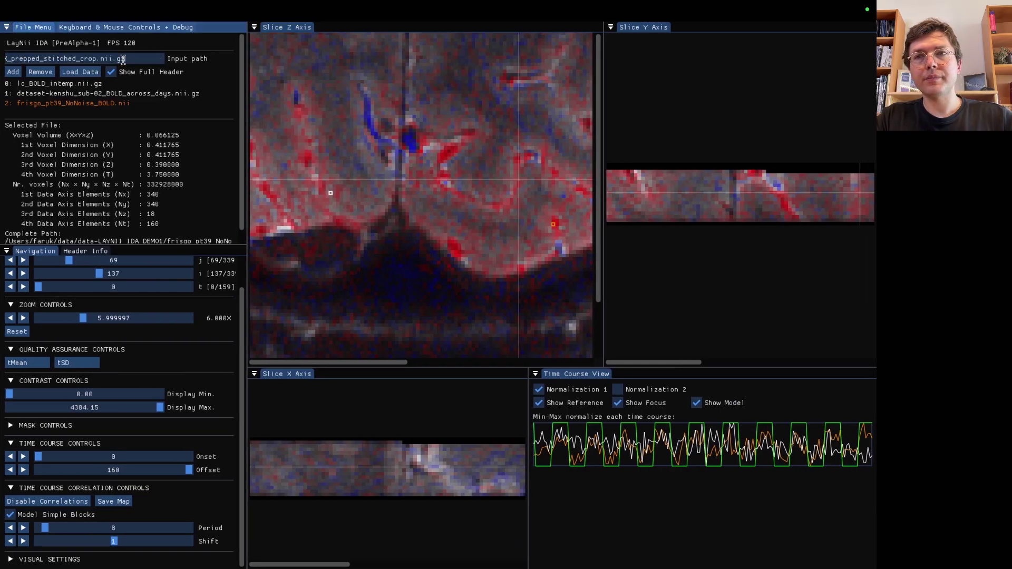
click(13, 72)
click(86, 113)
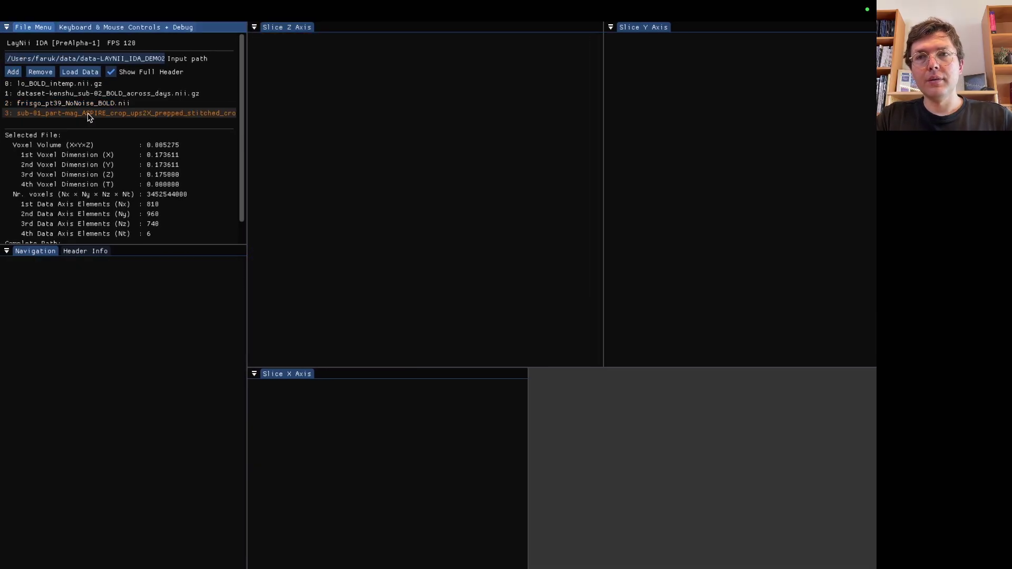
click(80, 71)
key(ctrl+Left)
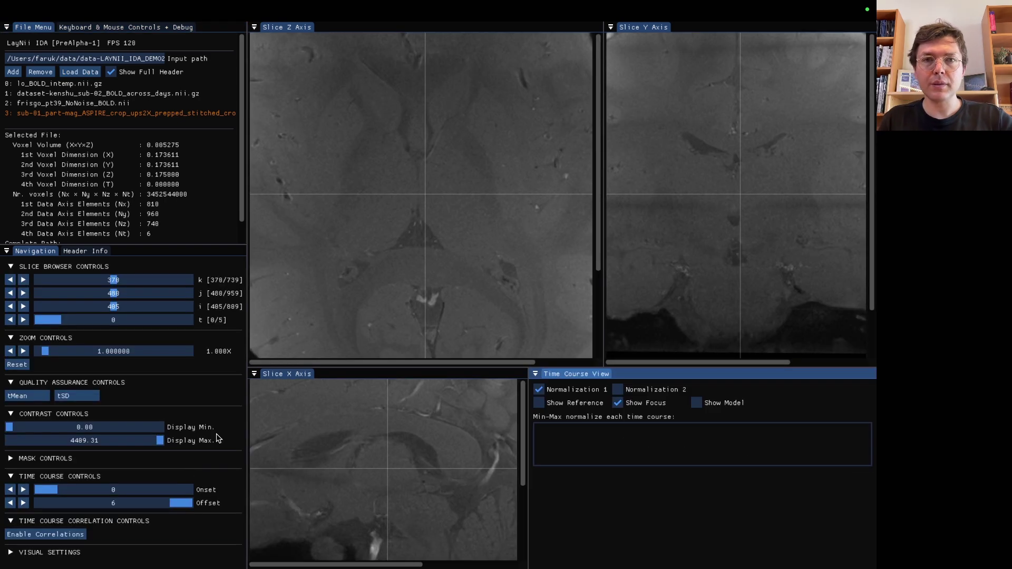
Reduce the magnification to 0.4X to fit the whole head and select the voxel at k 437, i 402.
scroll(474, 206, down, 5)
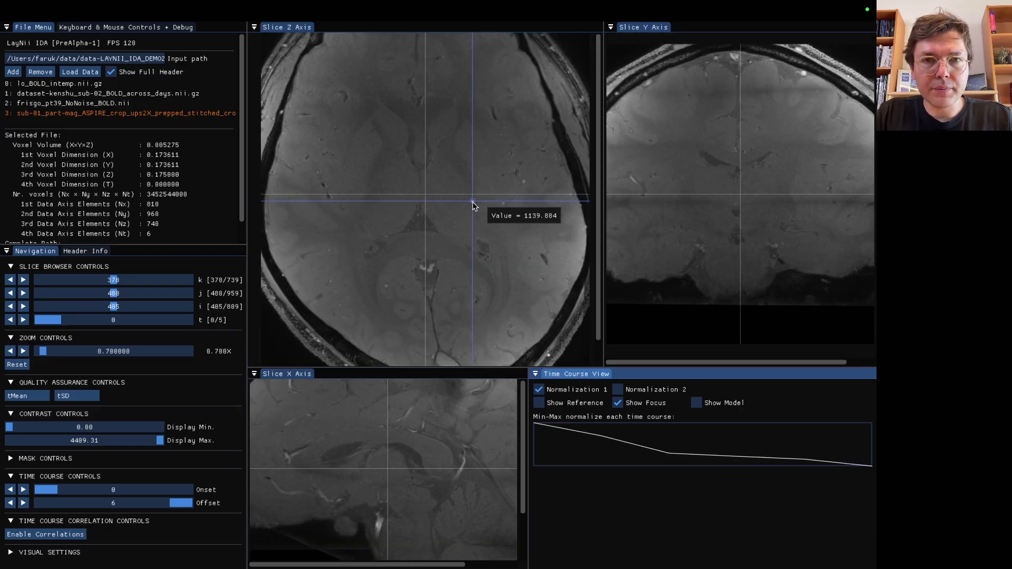
scroll(738, 178, down, 1)
click(741, 179)
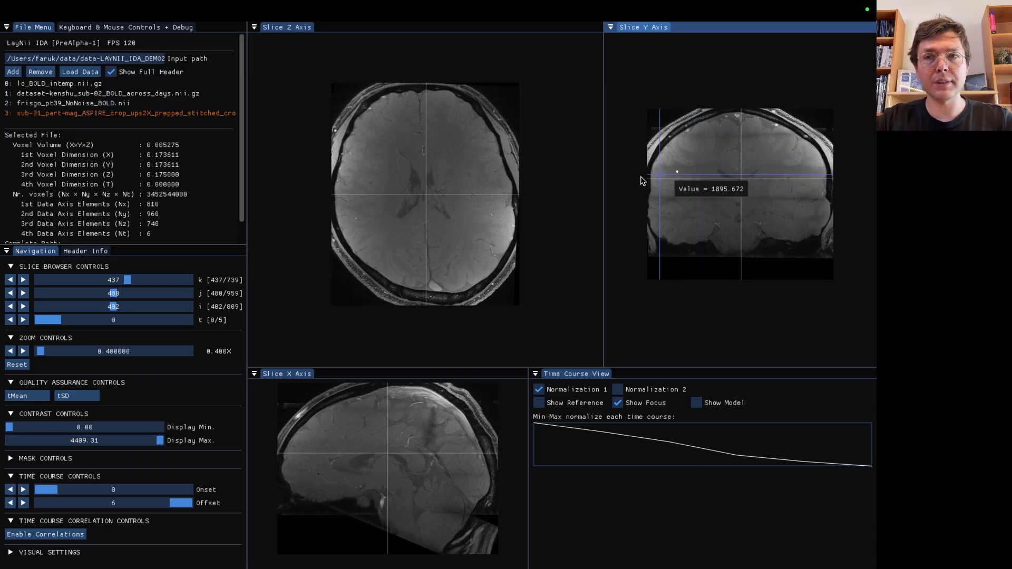
Check the loaded file's header details and path, and lower the display maximum to about 1967 at time point 0.
scroll(196, 209, down, 1)
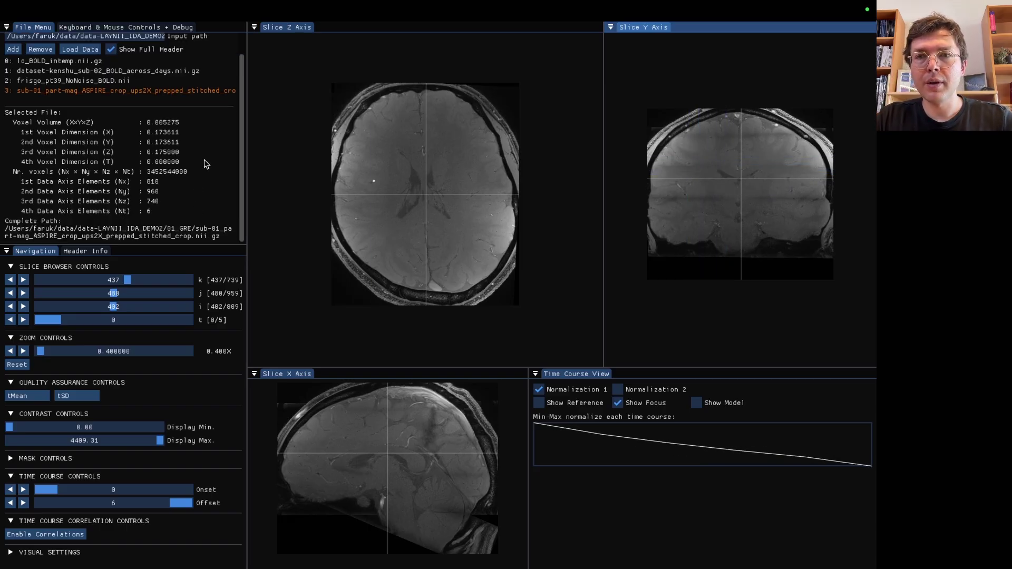
scroll(206, 164, up, 1)
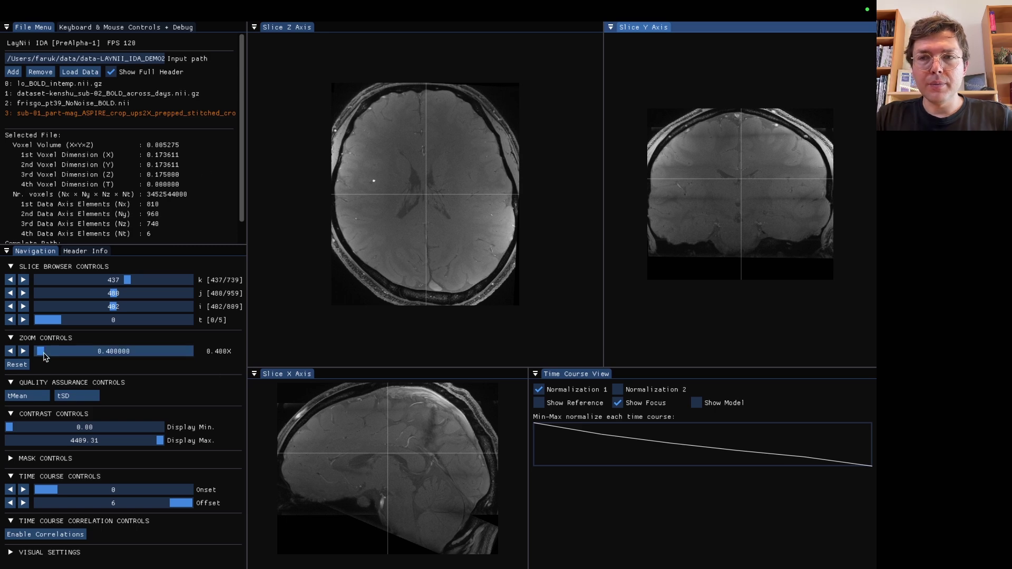
mouse_move(47, 320)
mouse_down()
mouse_move(187, 316)
mouse_move(56, 316)
mouse_move(164, 314)
mouse_move(56, 333)
mouse_move(169, 321)
mouse_move(37, 323)
mouse_up()
drag(160, 440, 82, 459)
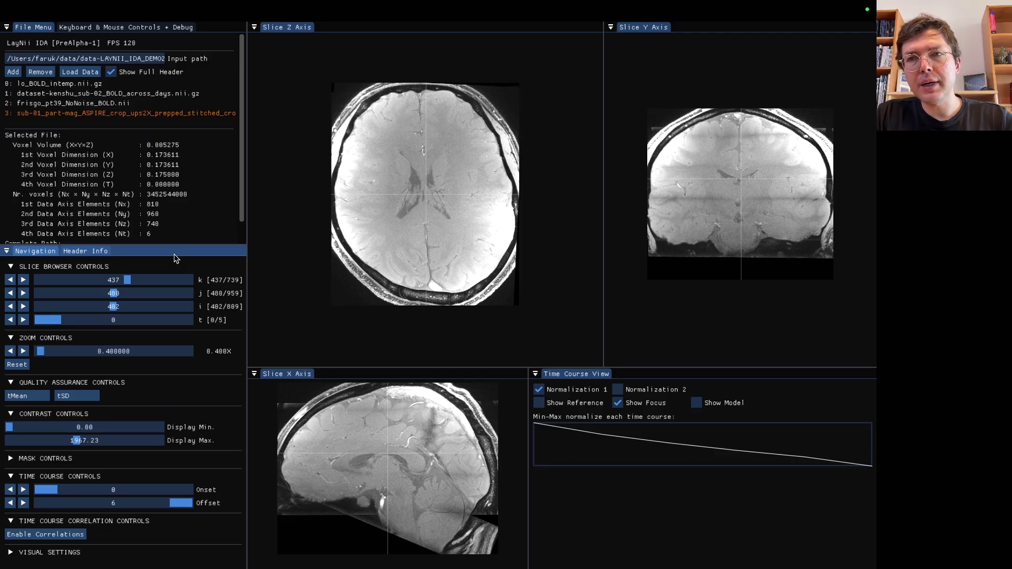
Consult the keyboard and mouse controls reference and advance the GRE data to time point 3.
click(141, 29)
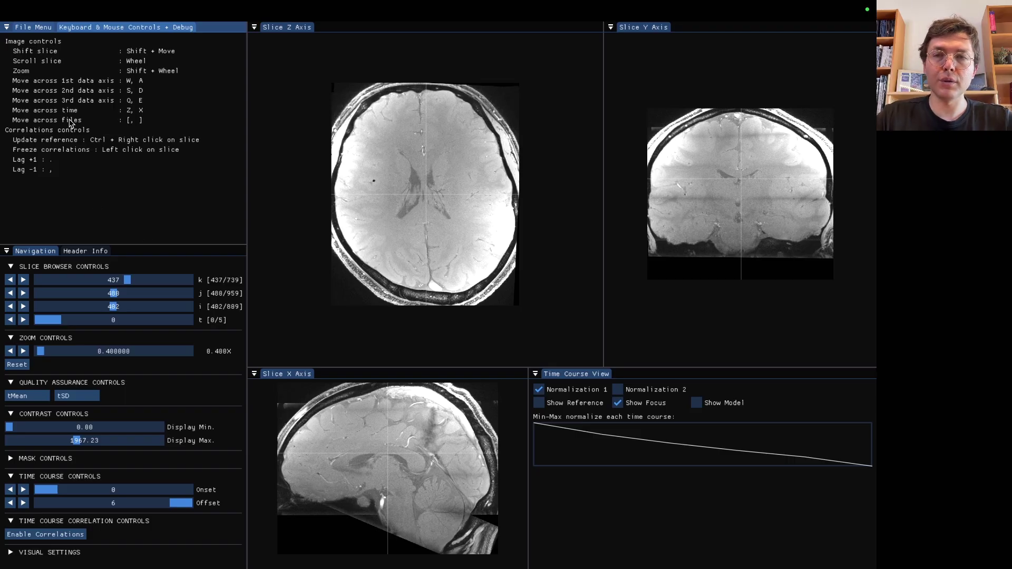
click(29, 29)
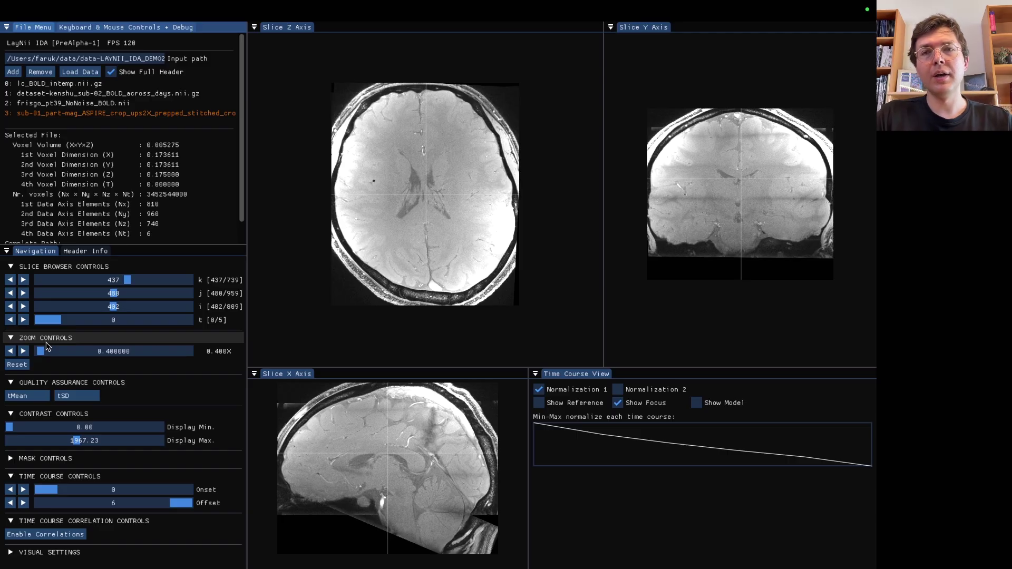
drag(47, 320, 107, 331)
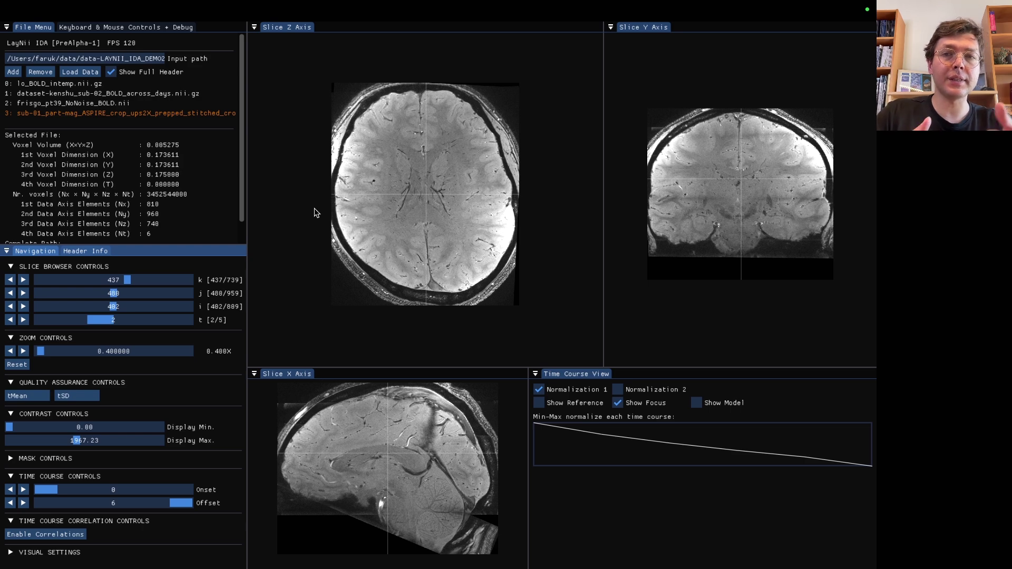
drag(92, 323, 126, 320)
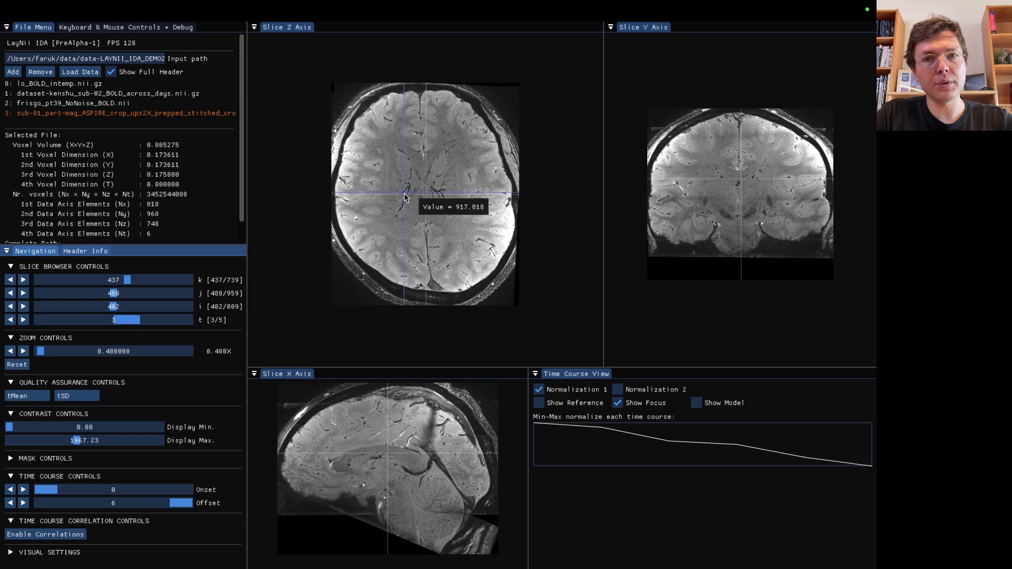
Magnify to 2.1X, select the bright lateral vessel at k 437, j 376, i 706, and centre it in the slice views.
scroll(406, 203, up, 10)
drag(544, 154, 596, 147)
drag(406, 199, 538, 192)
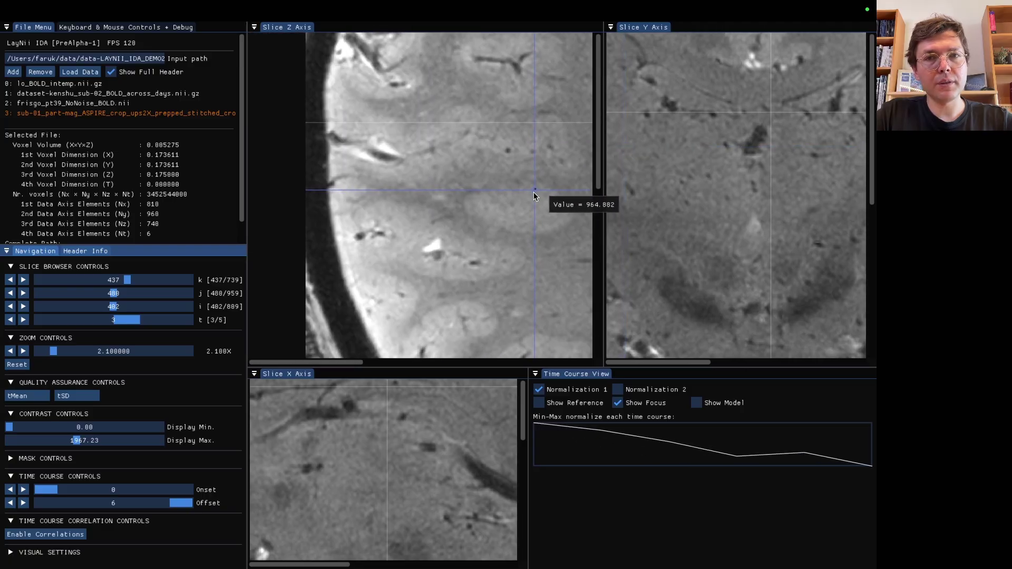
click(431, 250)
click(676, 194)
mouse_move(675, 193)
mouse_down()
mouse_move(812, 193)
mouse_move(761, 199)
mouse_move(799, 203)
mouse_up()
drag(712, 209, 783, 230)
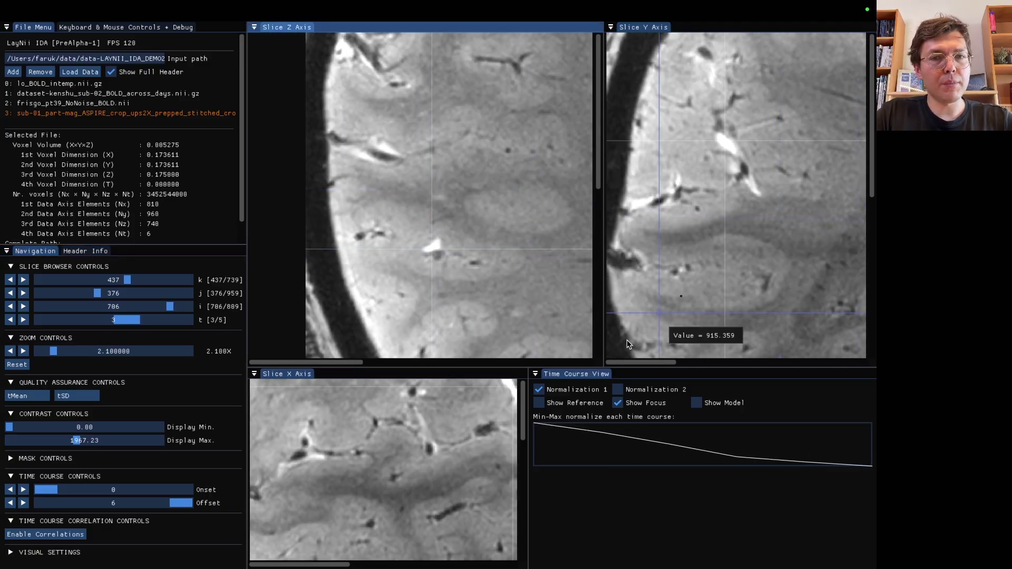
drag(429, 466, 382, 557)
Advance to time point 5 and select the bright vessel voxel at k 448, j 380, i 711.
click(162, 320)
drag(161, 323, 186, 321)
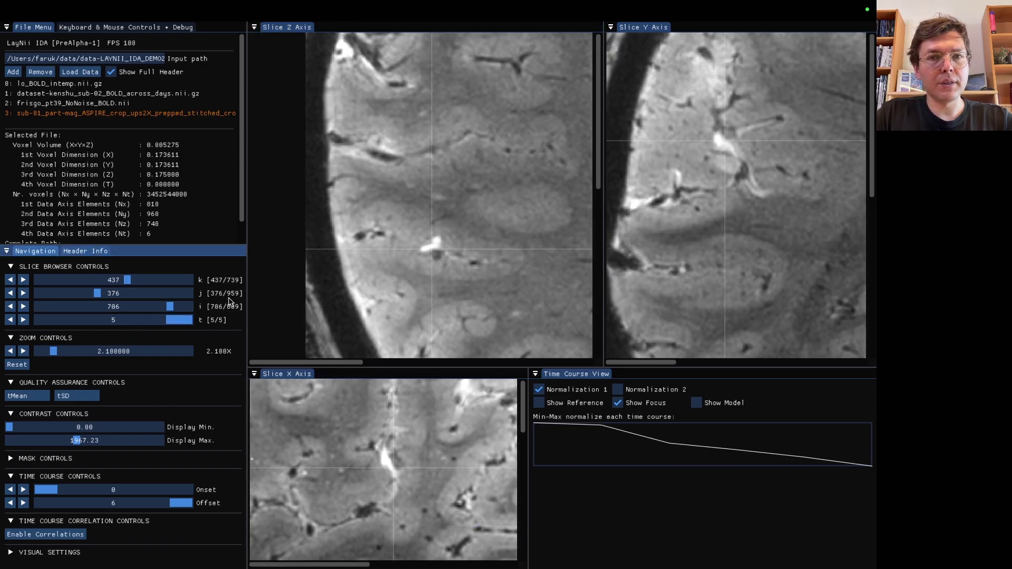
click(435, 244)
click(719, 128)
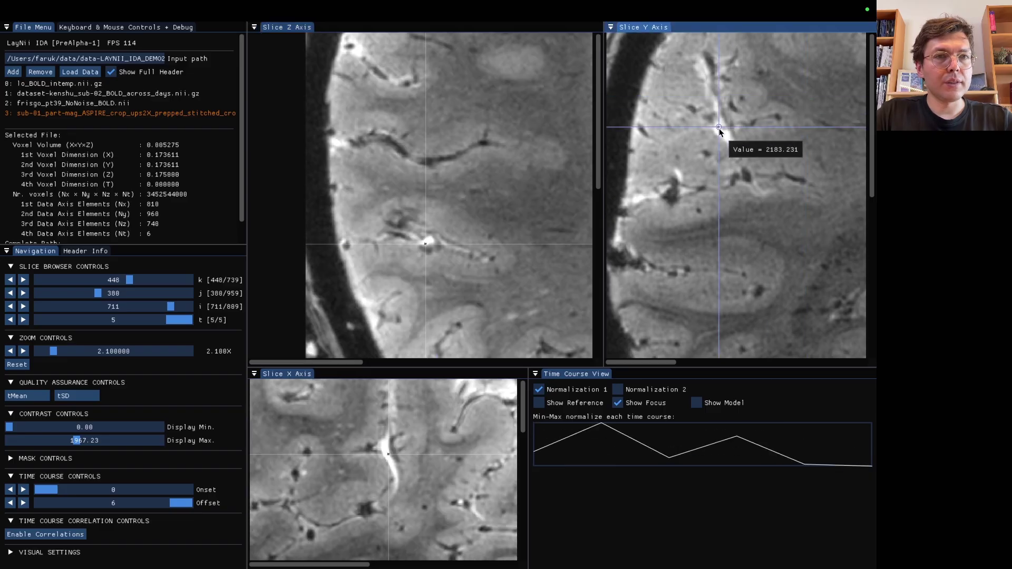
Select the bright vessel voxel at k 443, j 381, i 707, reduce the zoom to about 1.49X and step back to time point 1.
click(723, 133)
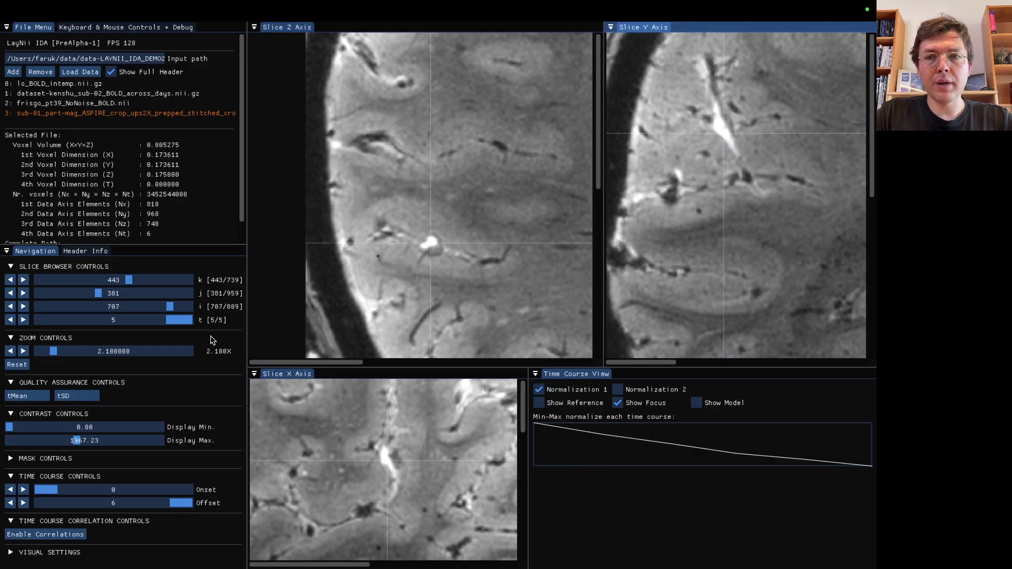
mouse_move(54, 351)
mouse_down()
mouse_move(144, 353)
mouse_move(47, 363)
mouse_up()
key(Left)
key(Left)
key(Left)
key(Left)
key(Left)
key(Left)
key(Left)
key(Left)
key(Left)
key(Left)
key(Left)
key(Left)
key(Right)
key(Right)
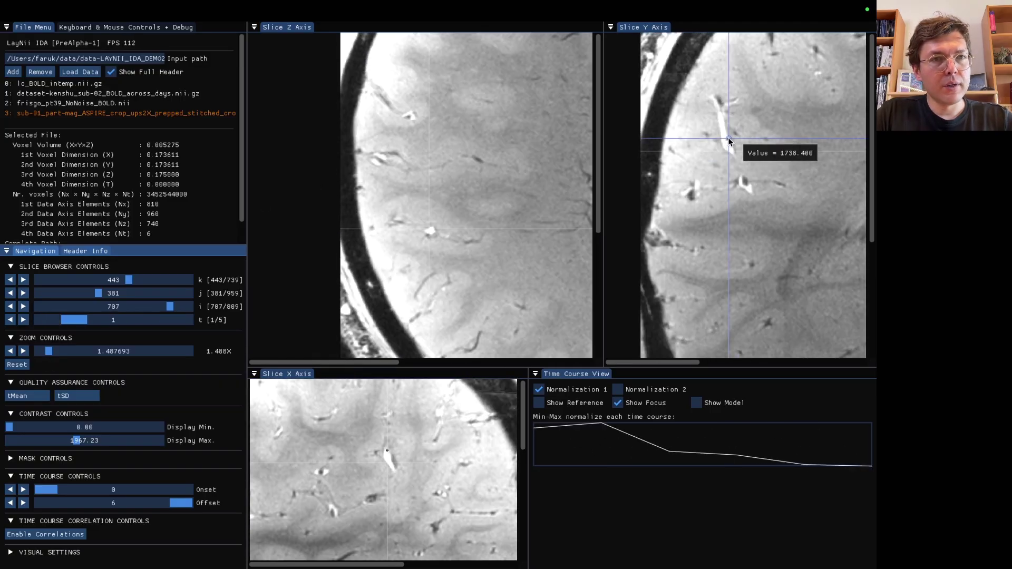
Advance to time point 4 and zoom out to about 0.59X so the whole axial slice fits in its view.
key(Right)
key(Right)
key(Right)
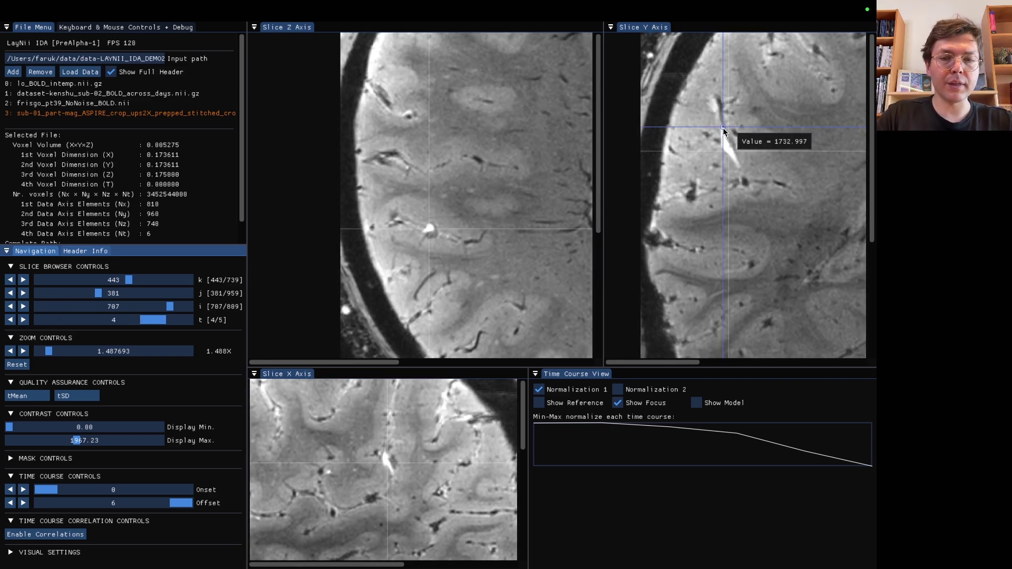
scroll(723, 132, down, 6)
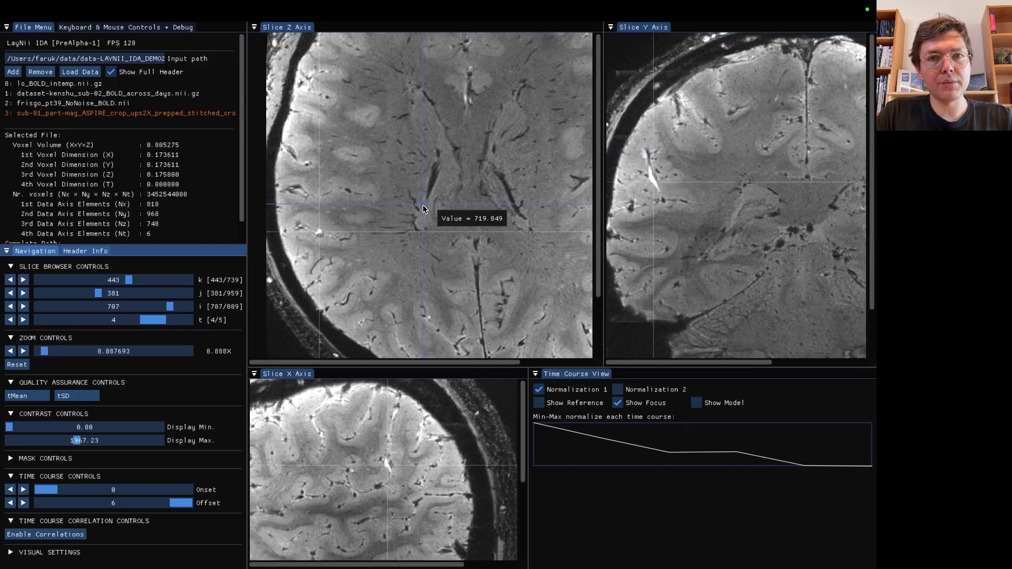
scroll(423, 209, down, 3)
drag(373, 209, 405, 226)
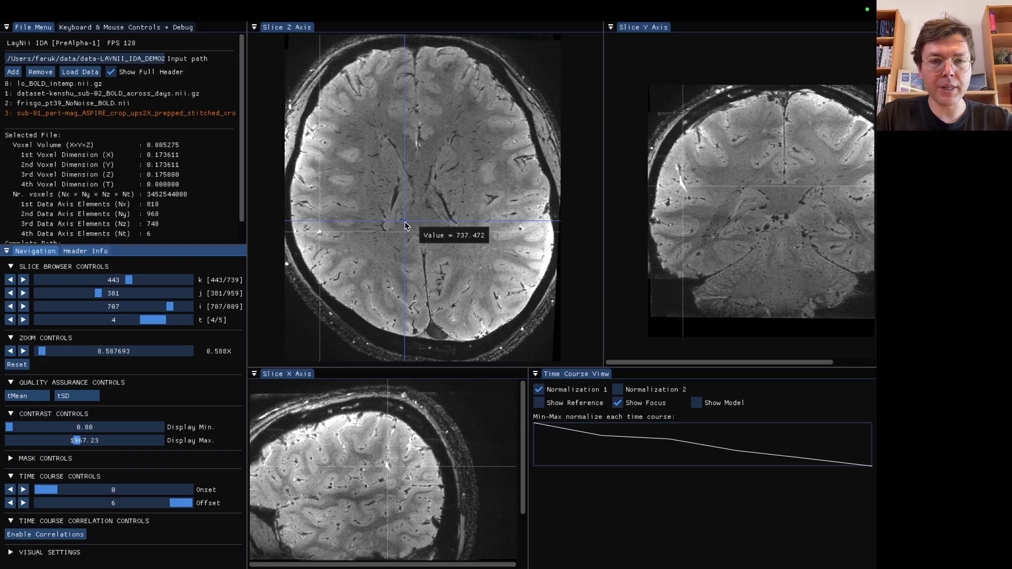
Select the vessel voxel at k 447, j 380, i 707 and step through the echoes to time point 5.
click(388, 466)
key(Right)
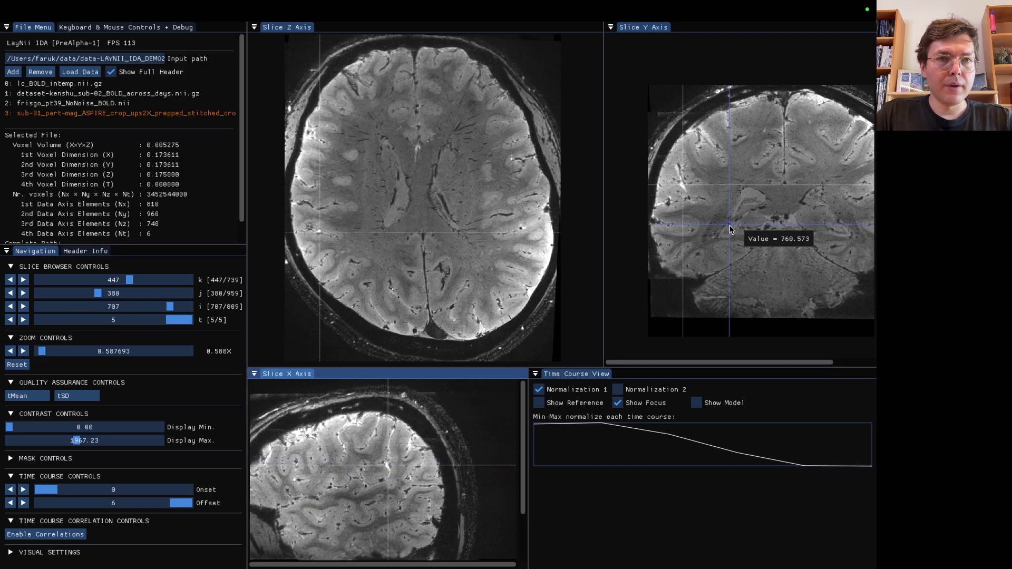
key(Right)
key(Right)
key(Right)
key(Right)
key(Right)
key(Right)
key(Right)
key(Right)
key(Right)
key(Right)
key(Right)
key(Right)
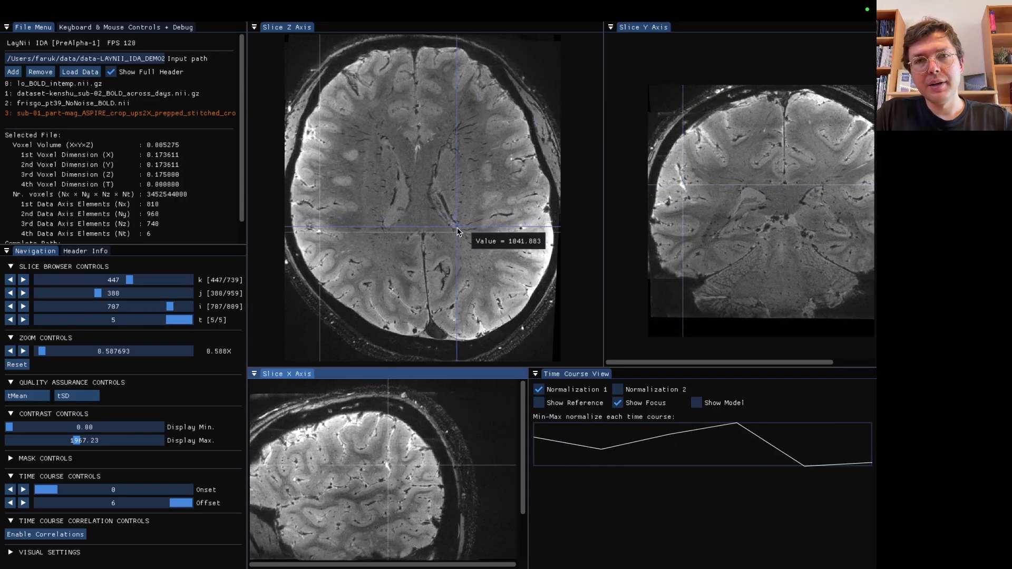
Recentre the axial and coronal slices and enlarge the Slice Y view so the whole coronal slice fits.
drag(457, 232, 472, 237)
drag(724, 203, 671, 217)
drag(602, 207, 563, 211)
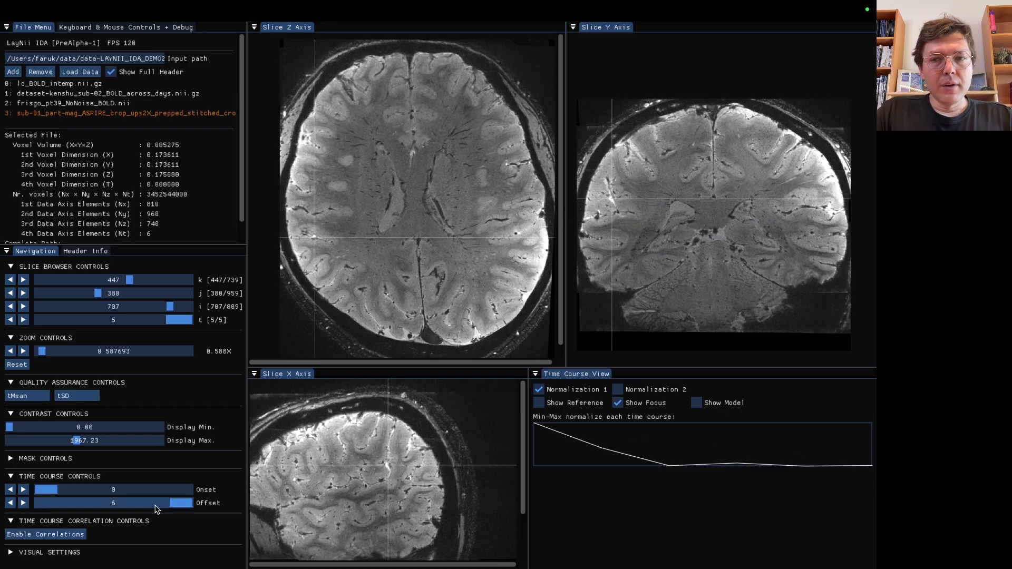
Enable time course correlations and examine several voxels across the brain, ending at k 613, j 442, i 313.
click(45, 534)
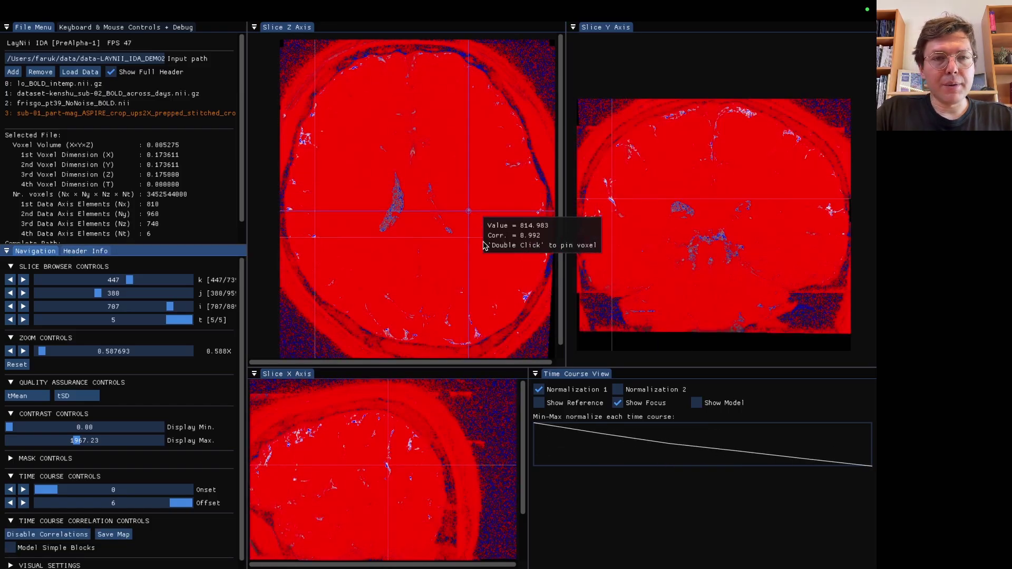
click(454, 252)
click(740, 141)
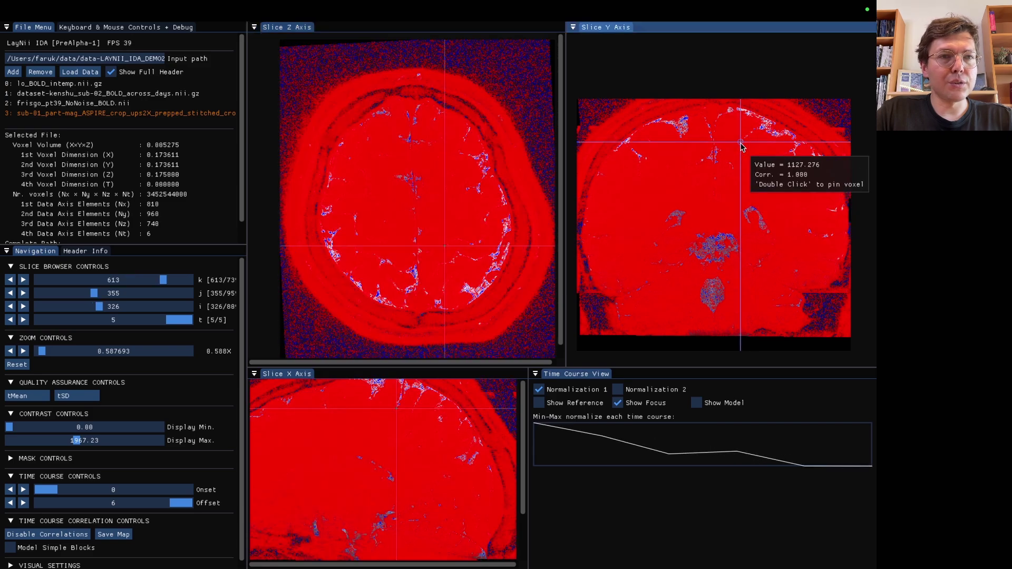
click(332, 255)
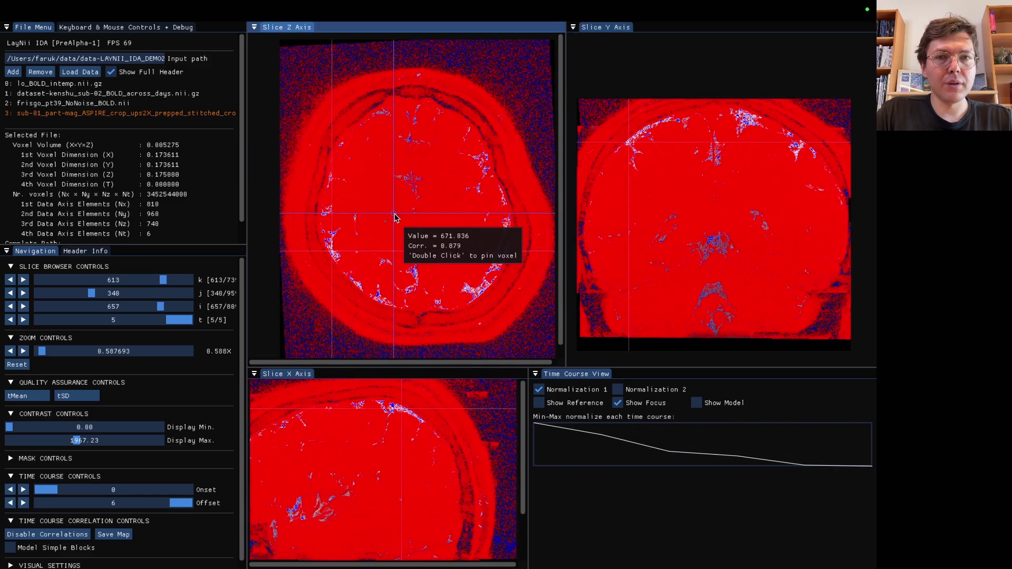
click(399, 233)
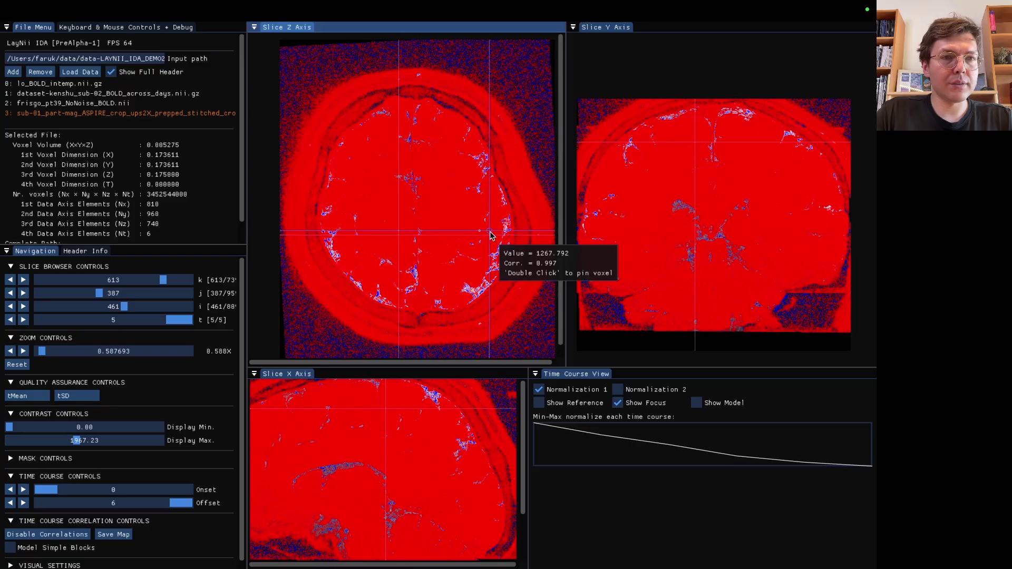
click(448, 217)
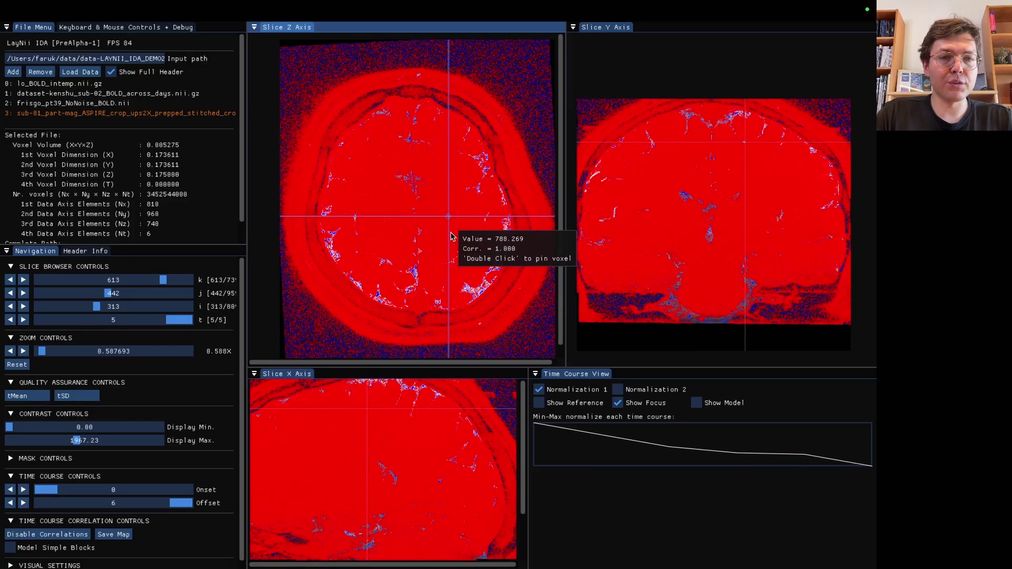
Pin the voxel at k 613, j 457, i 344 as the correlation reference, compare other time courses, and disable correlations.
double_click(438, 212)
right_click(511, 251)
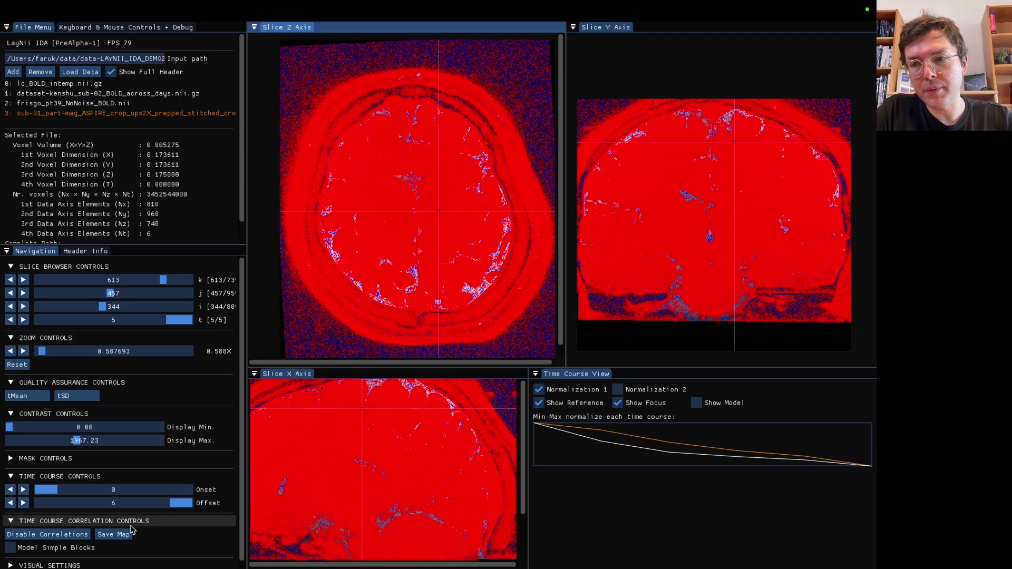
click(47, 534)
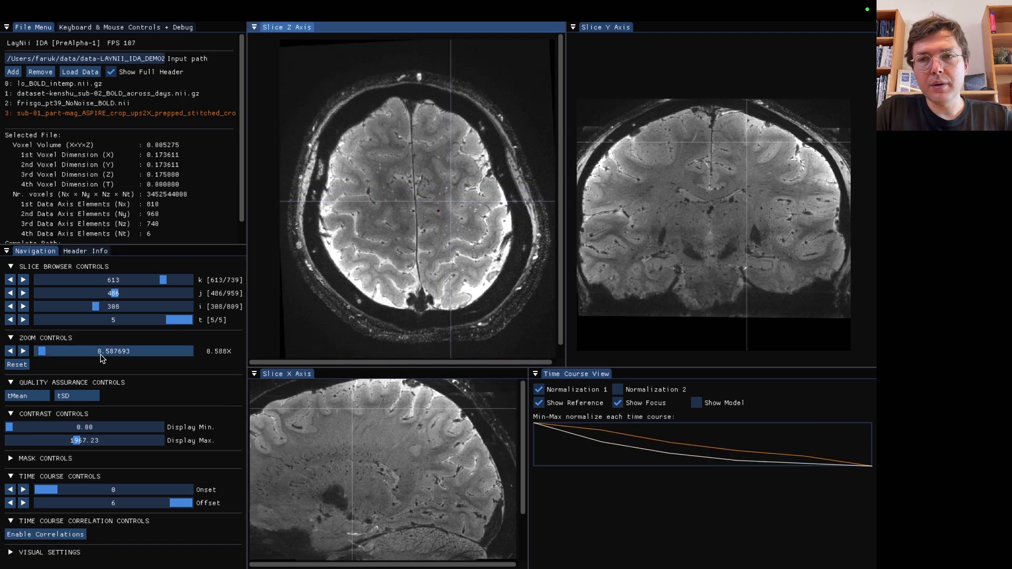
Set the display maximum to about 2001 and enable the mask overlay with a mask minimum of about 1882.
mouse_move(83, 446)
mouse_down()
mouse_move(111, 442)
mouse_move(46, 454)
mouse_move(79, 454)
mouse_up()
click(79, 458)
click(47, 472)
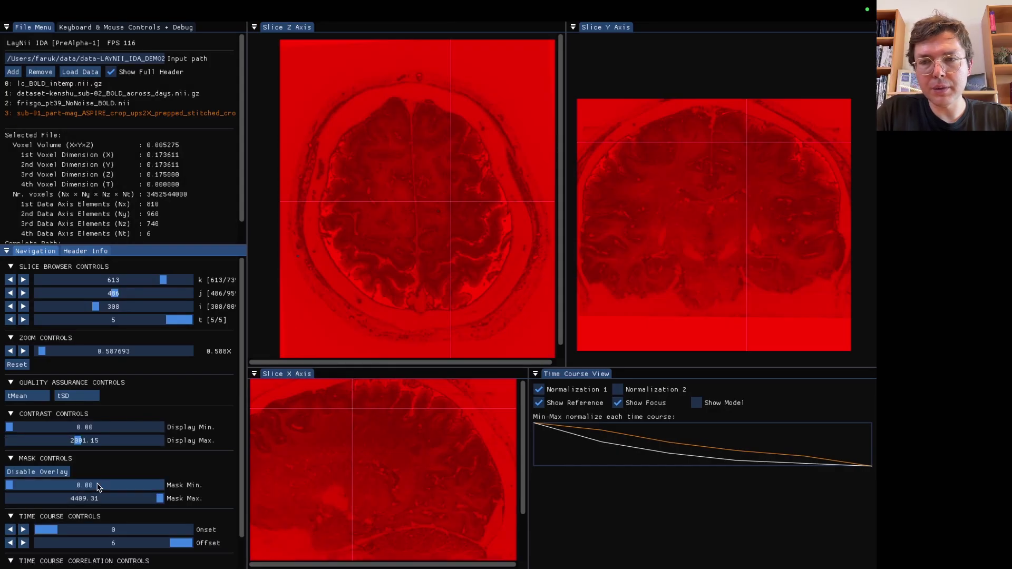
drag(95, 498, 161, 498)
drag(31, 486, 73, 486)
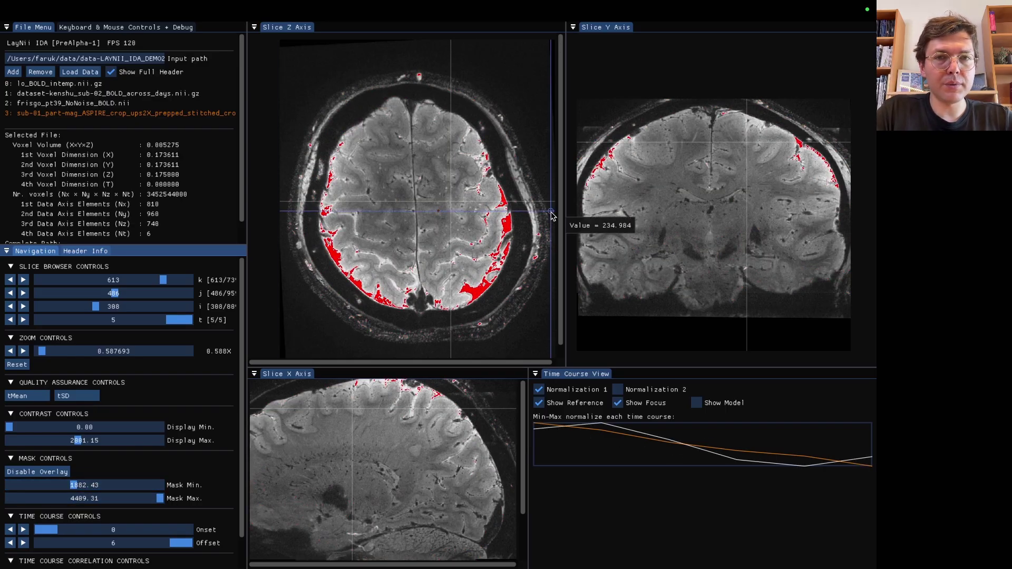
Inspect the masked bright lateral cortex across the slice views, ending at voxel k 566, j 409, i 143.
click(506, 221)
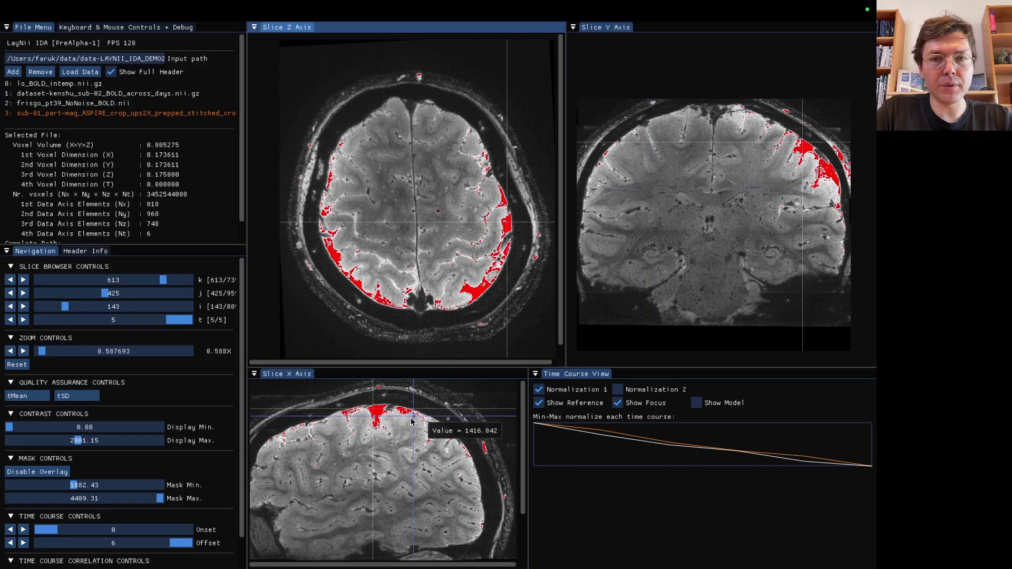
click(373, 419)
drag(372, 419, 379, 429)
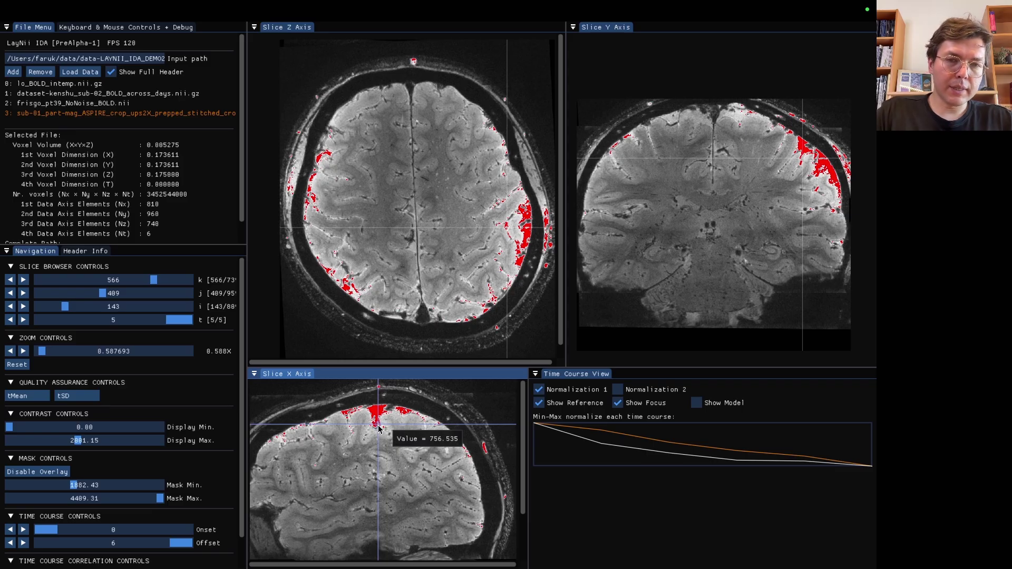
Switch to the browser and read the abstract of the bioRxiv preprint "Whole-brain meso-vein imaging in living humans using fast 7 T MRI".
key(ctrl+Right)
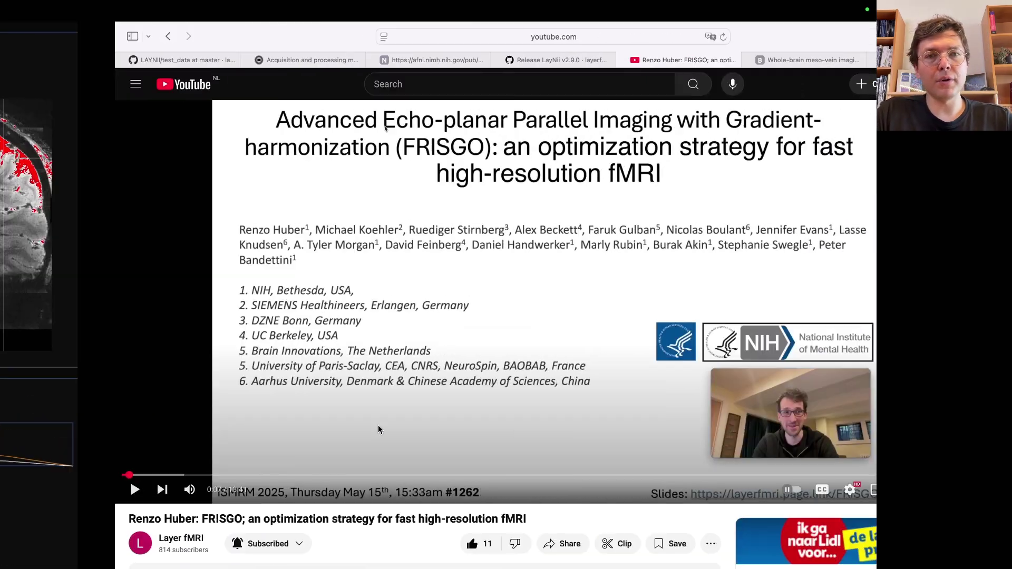
click(690, 61)
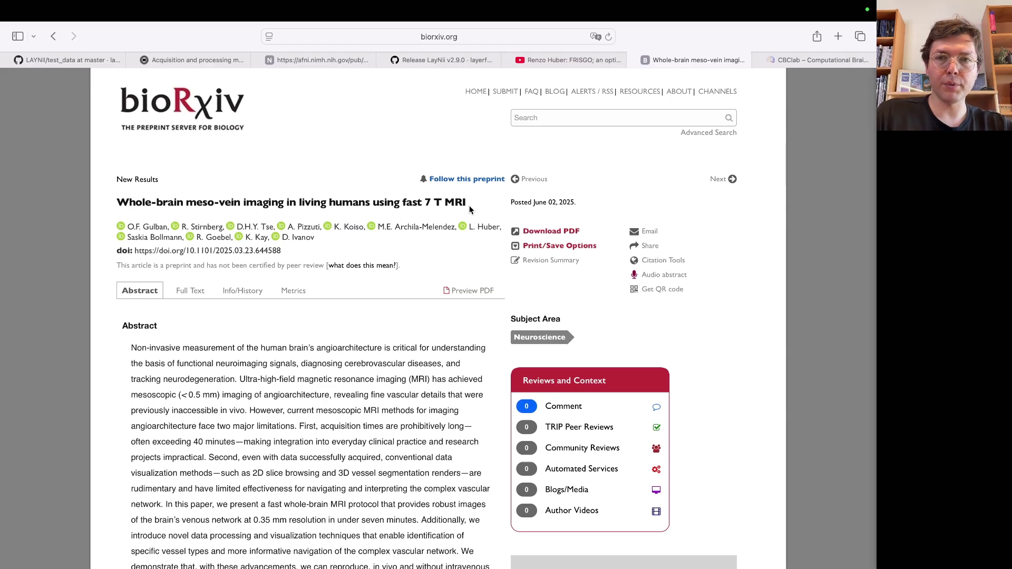
scroll(471, 209, down, 2)
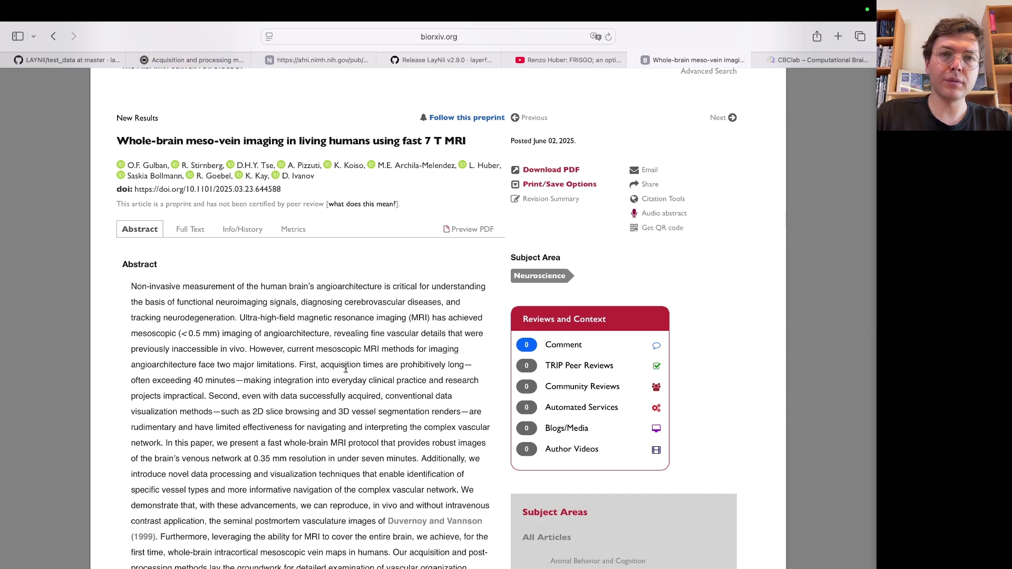
scroll(345, 369, up, 2)
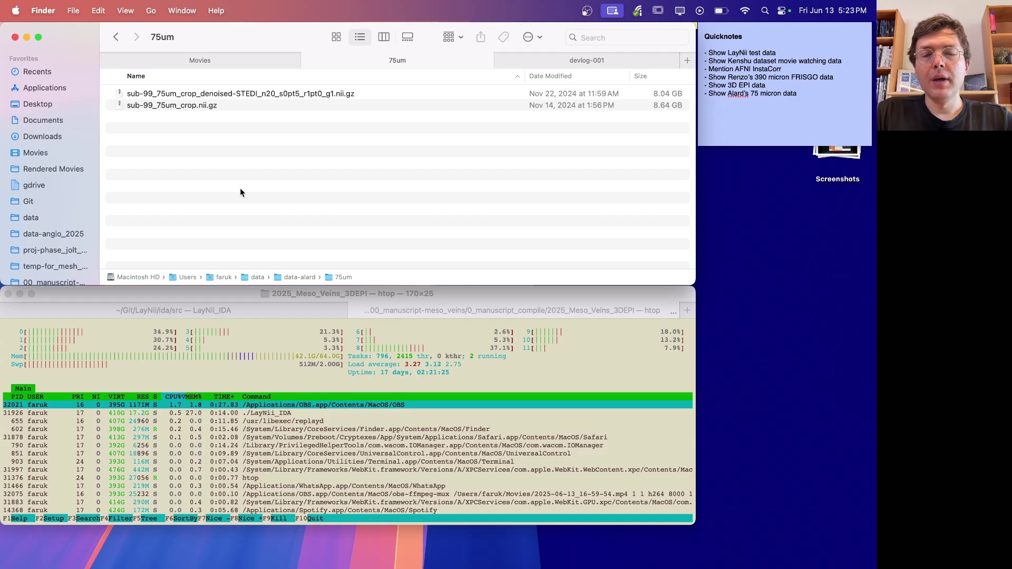
Copy the path of sub-99_75um_crop.nii.gz from Finder, add the file to the list in LayNii IDA and load its data.
click(226, 105)
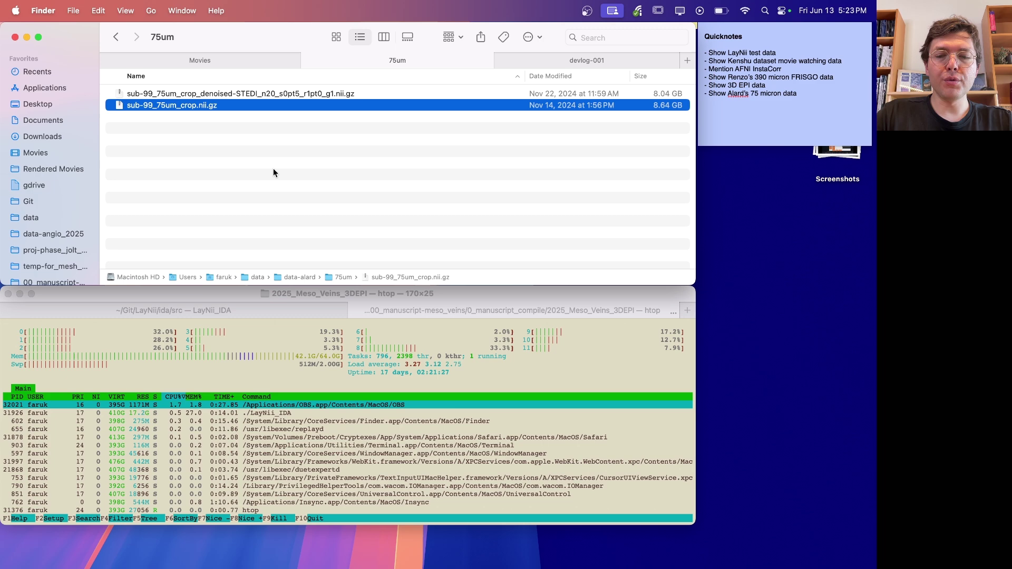
key(ctrl+Right)
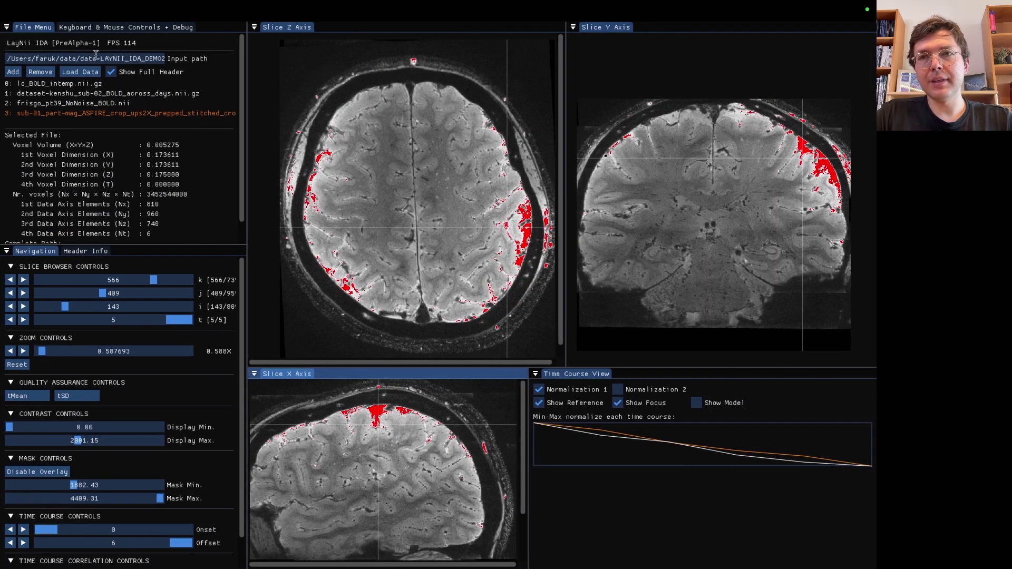
triple_click(96, 56)
key(super+v)
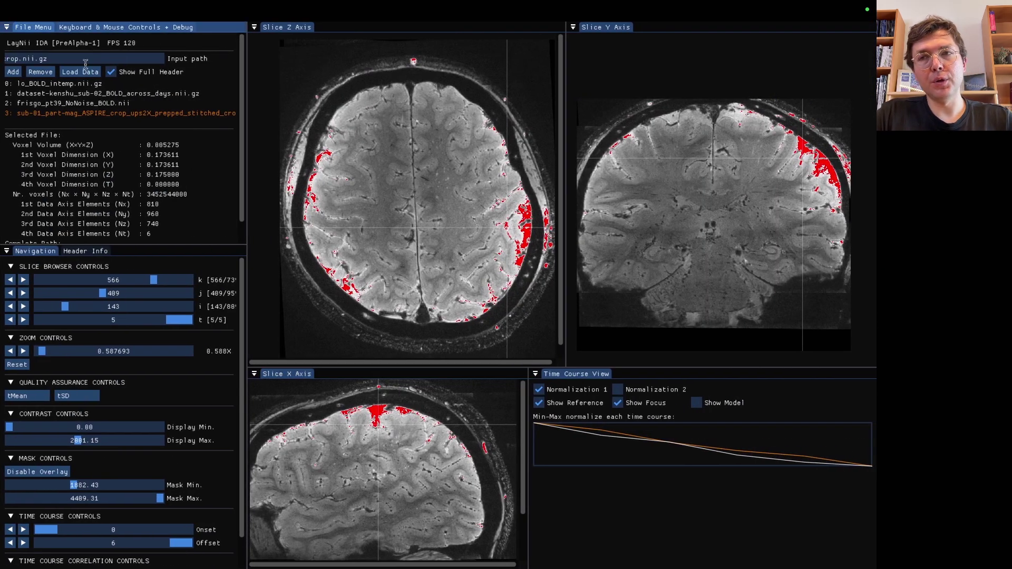
click(12, 71)
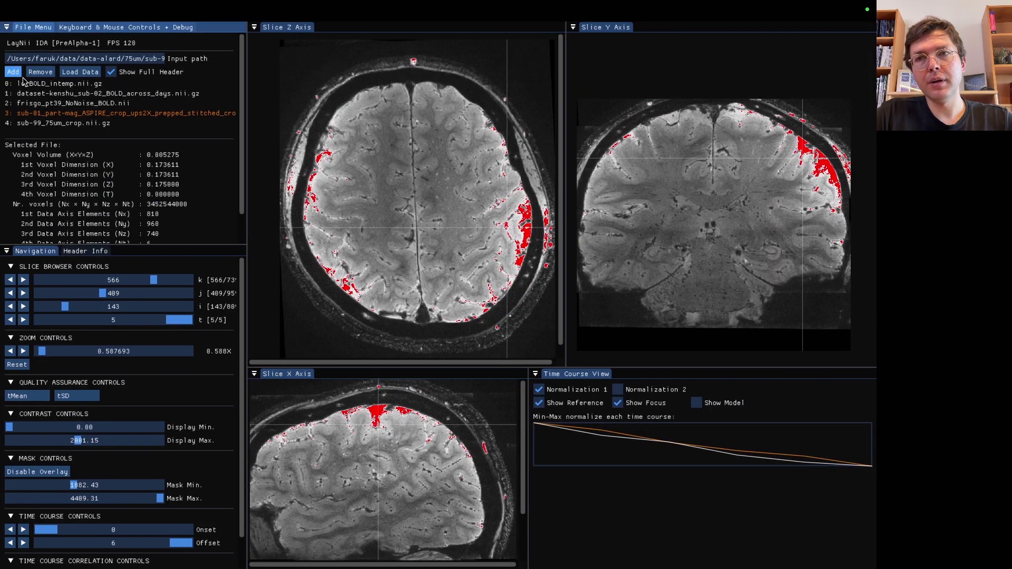
click(83, 74)
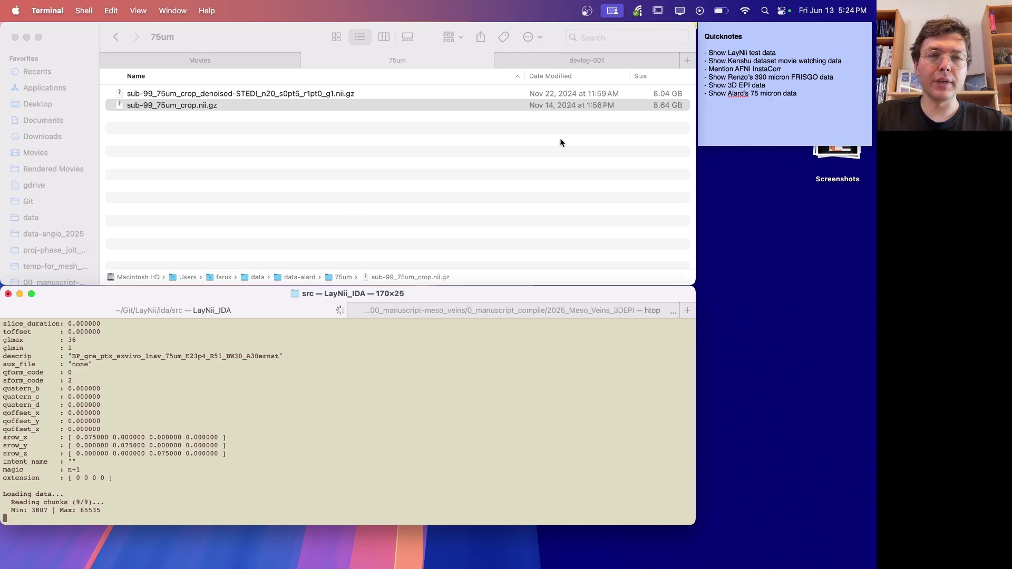
Zoom the 75 micron dataset to 0.4X, lower the display maximum to about 26361 and bring the cerebellum into the Slice Z view.
scroll(473, 163, down, 5)
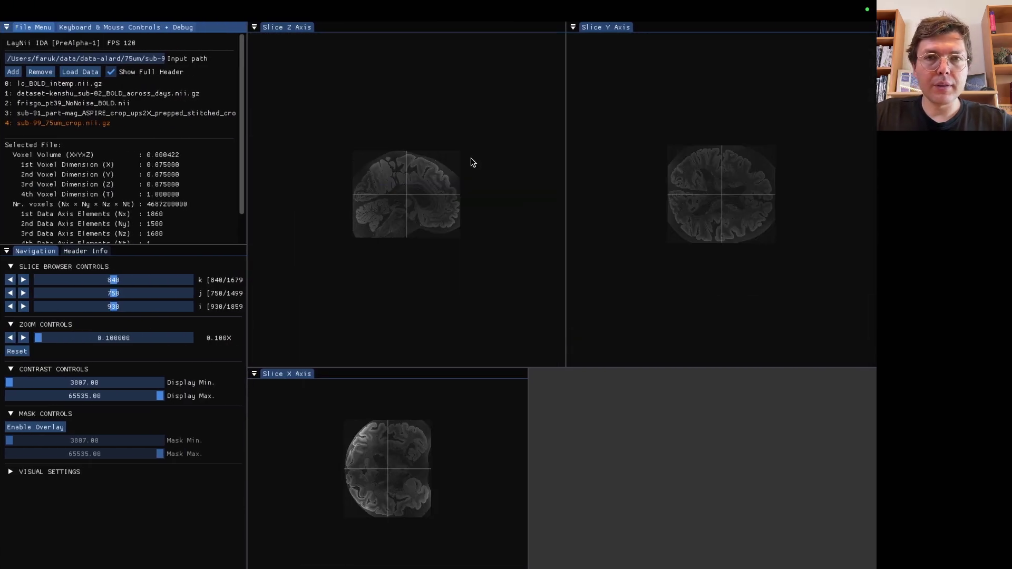
scroll(472, 163, up, 2)
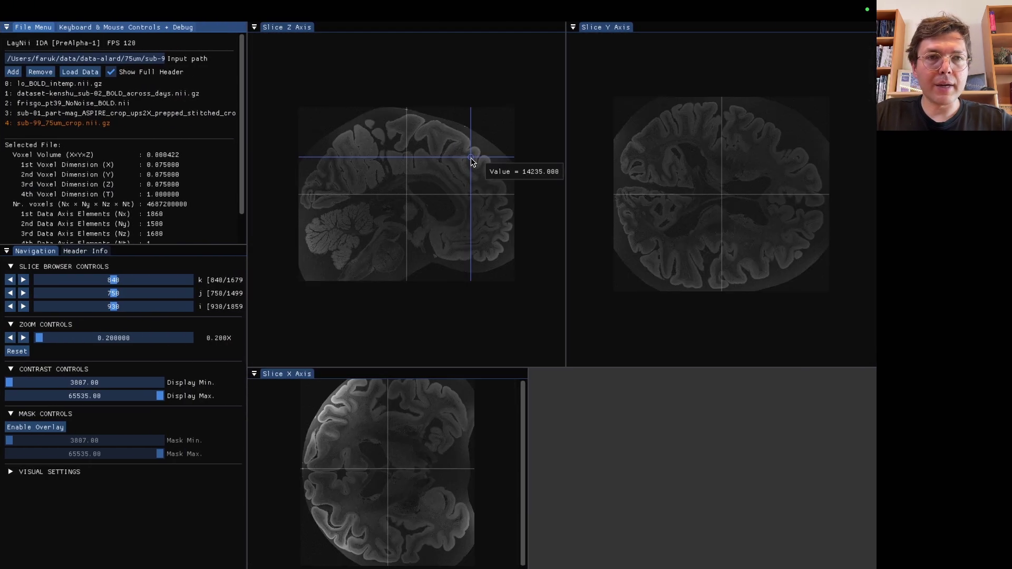
scroll(719, 196, up, 1)
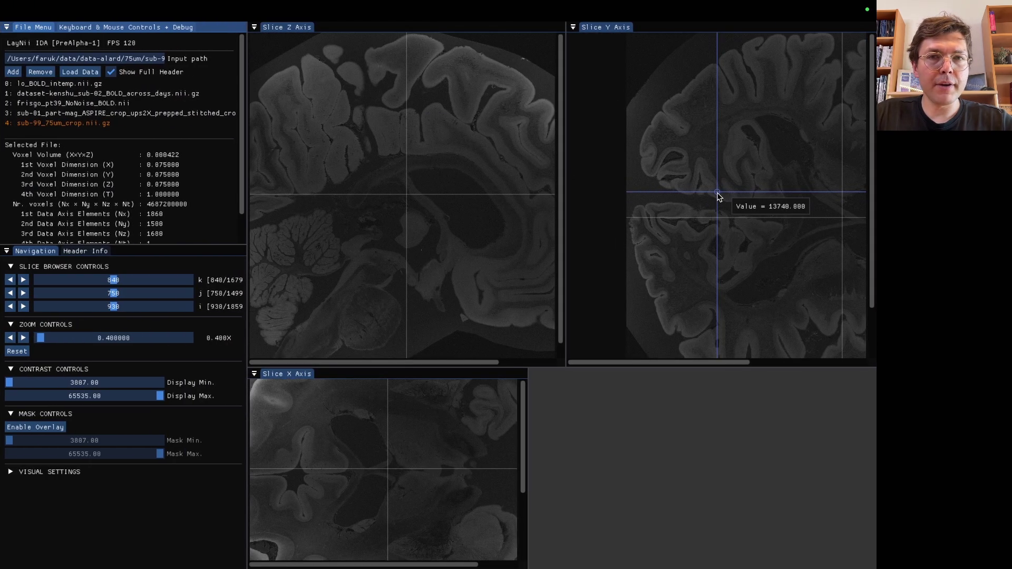
drag(160, 396, 66, 404)
drag(356, 242, 490, 235)
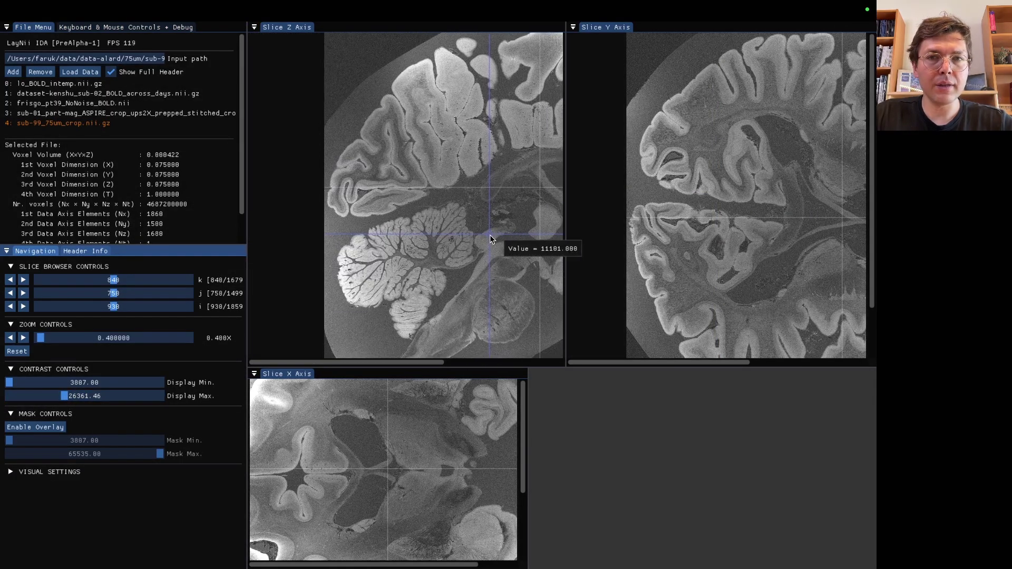
Examine the cortical folds at up to 1.6X, and select the voxel at k 840, j 746, i 1665 at 0.4X.
scroll(358, 179, up, 5)
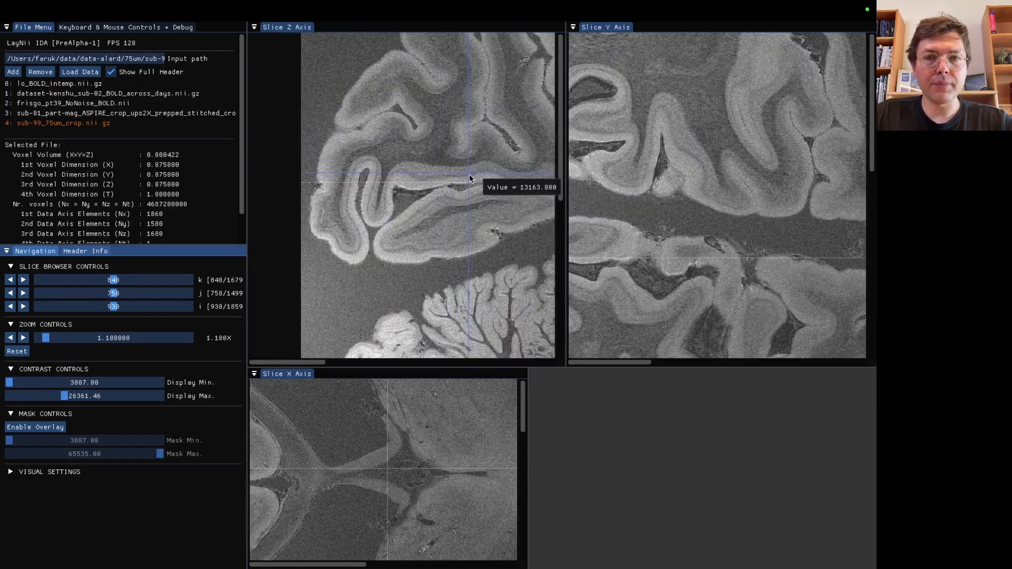
drag(469, 175, 486, 179)
scroll(417, 211, up, 5)
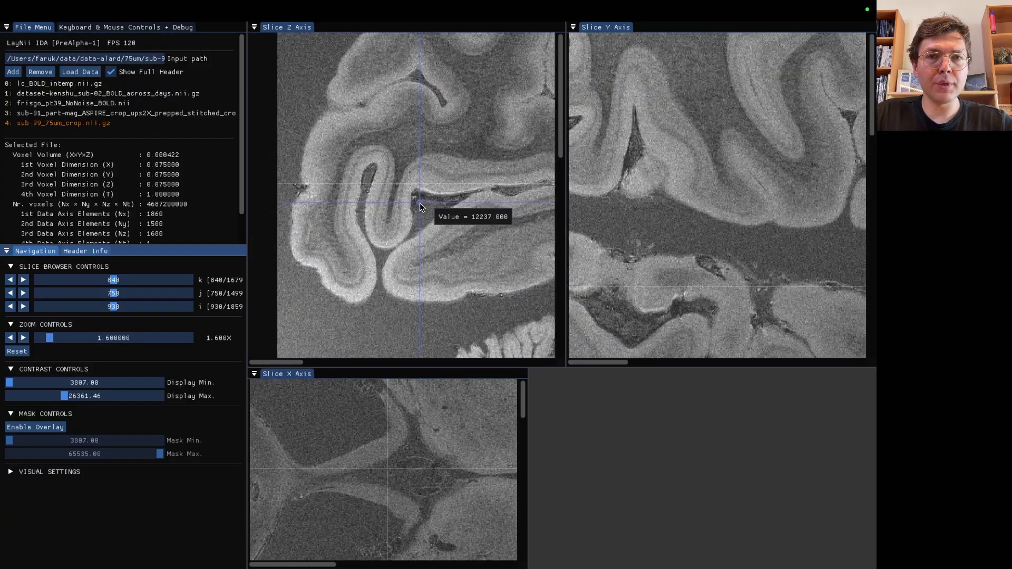
drag(318, 494, 488, 441)
drag(406, 454, 495, 460)
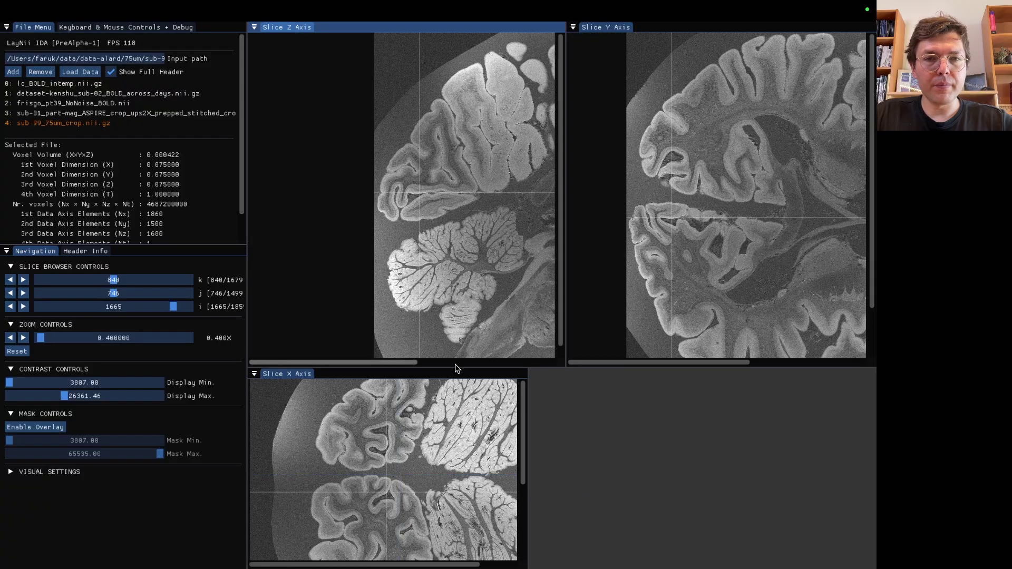
Enlarge the Slice X view in height and width, and zoom in on its cortical folds to 2.1X.
drag(457, 368, 459, 164)
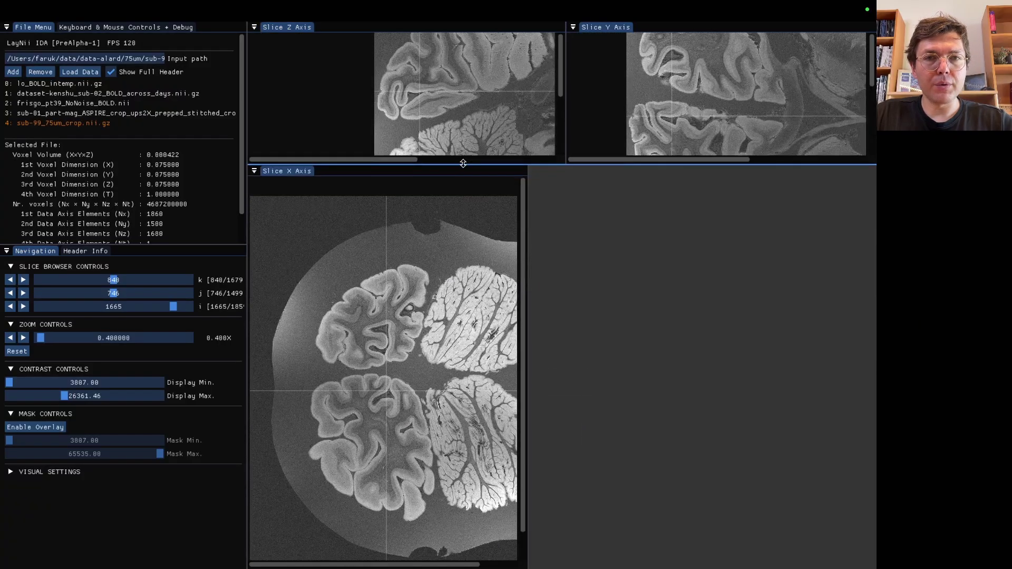
drag(529, 223, 778, 224)
scroll(527, 348, up, 10)
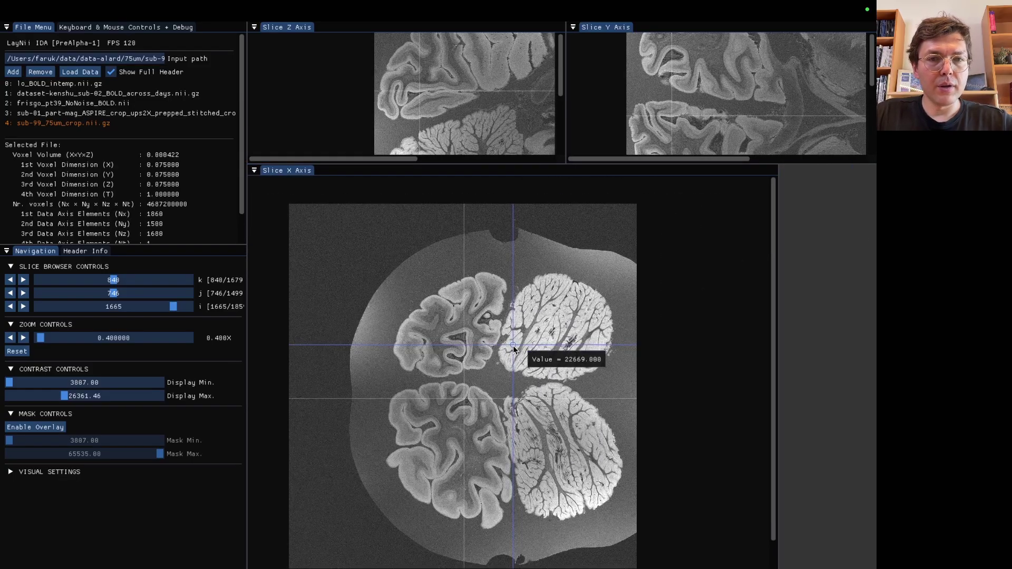
scroll(457, 373, up, 7)
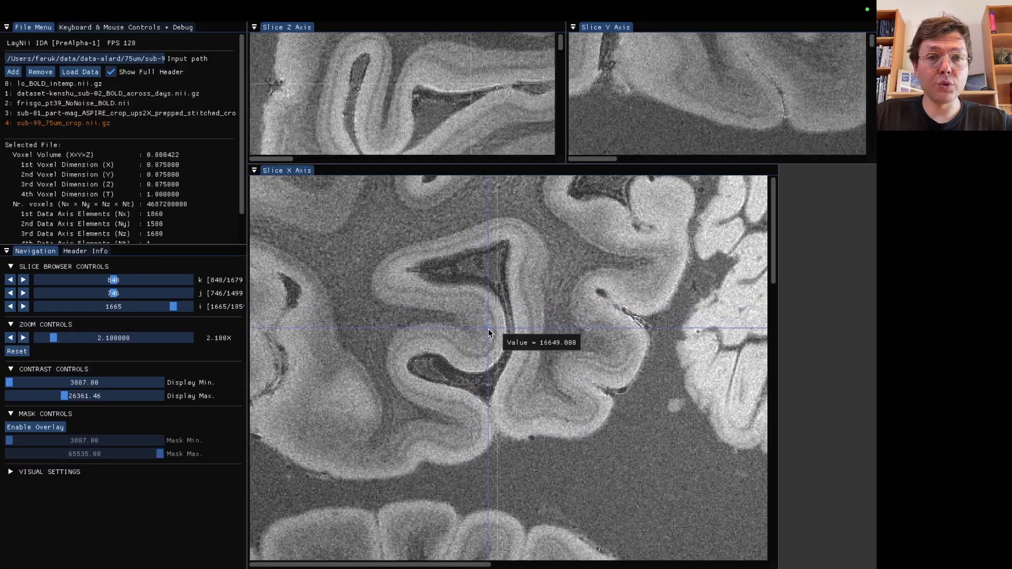
Examine the cortical layers in the Slice X view at up to 3.1X, browse to slice i 1673 and return to 2.1X.
drag(489, 330, 516, 363)
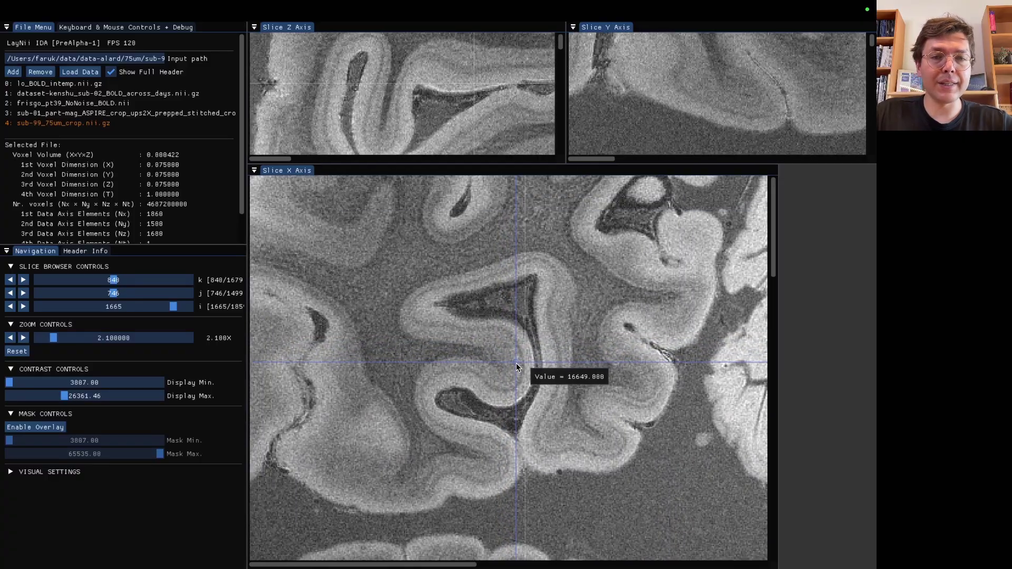
scroll(517, 362, up, 10)
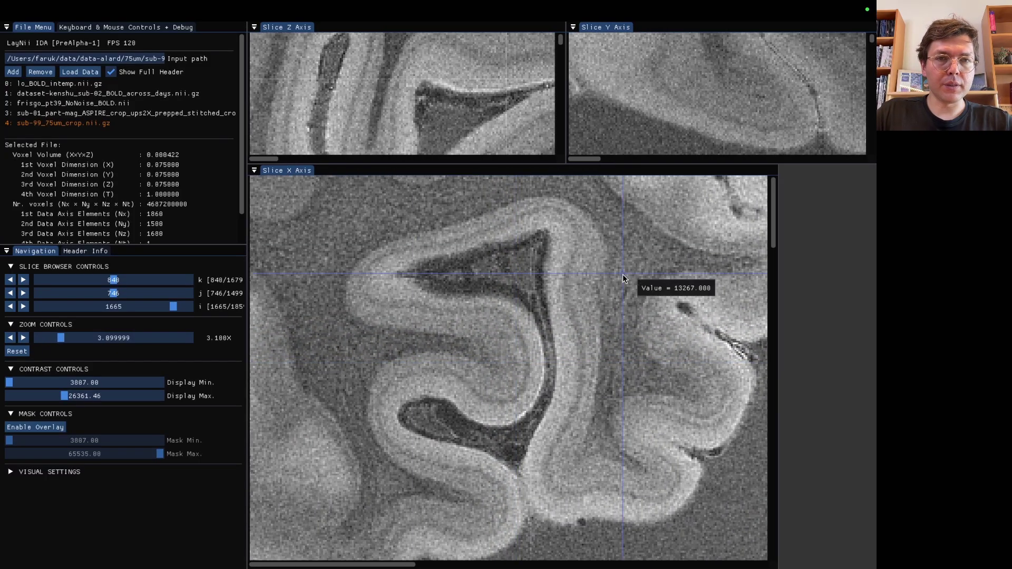
scroll(622, 275, down, 13)
scroll(623, 275, up, 20)
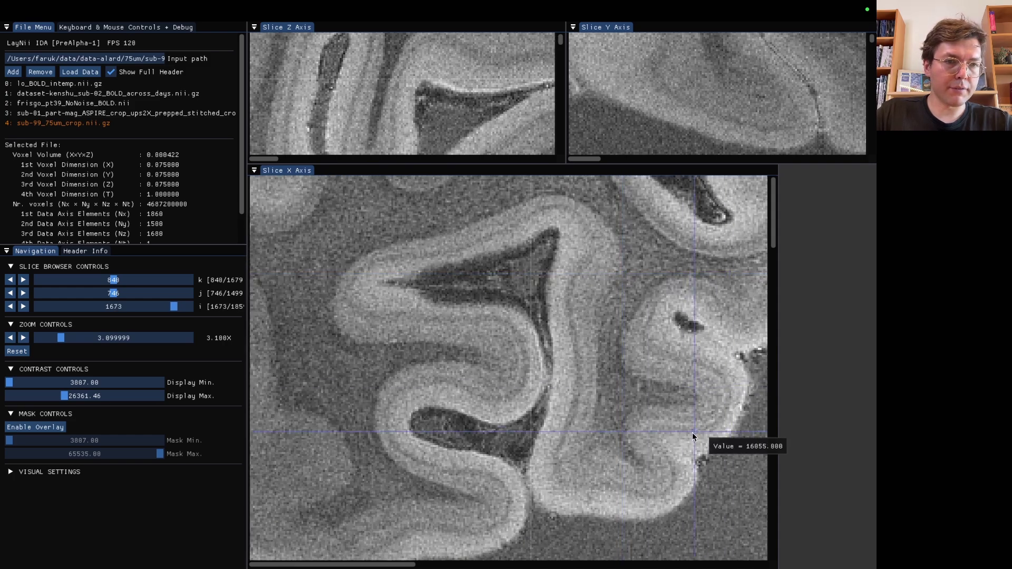
scroll(715, 388, down, 7)
scroll(714, 385, down, 3)
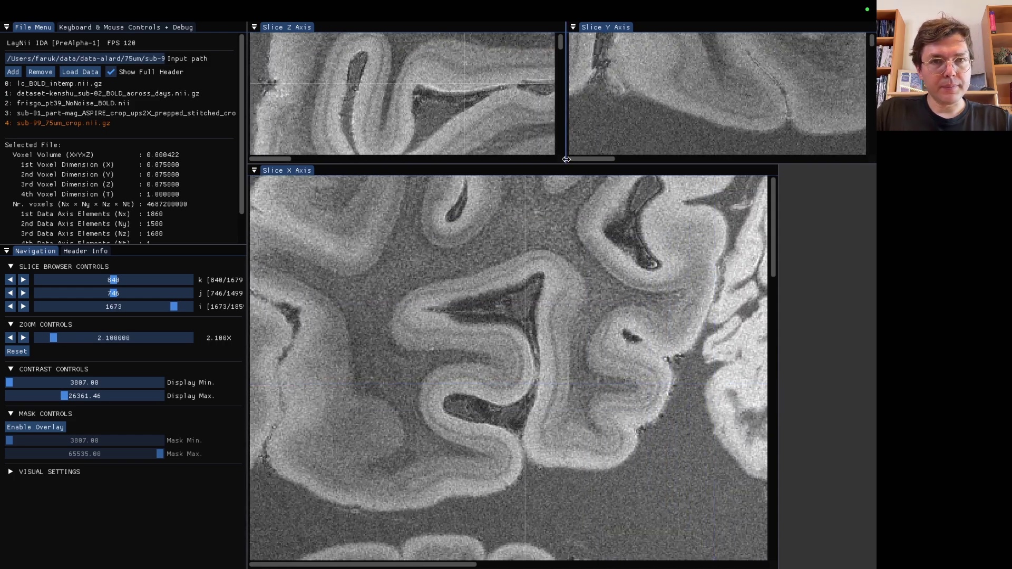
Enlarge the Slice Z and Slice Y views in height and zoom out to 0.3X.
drag(556, 165, 556, 405)
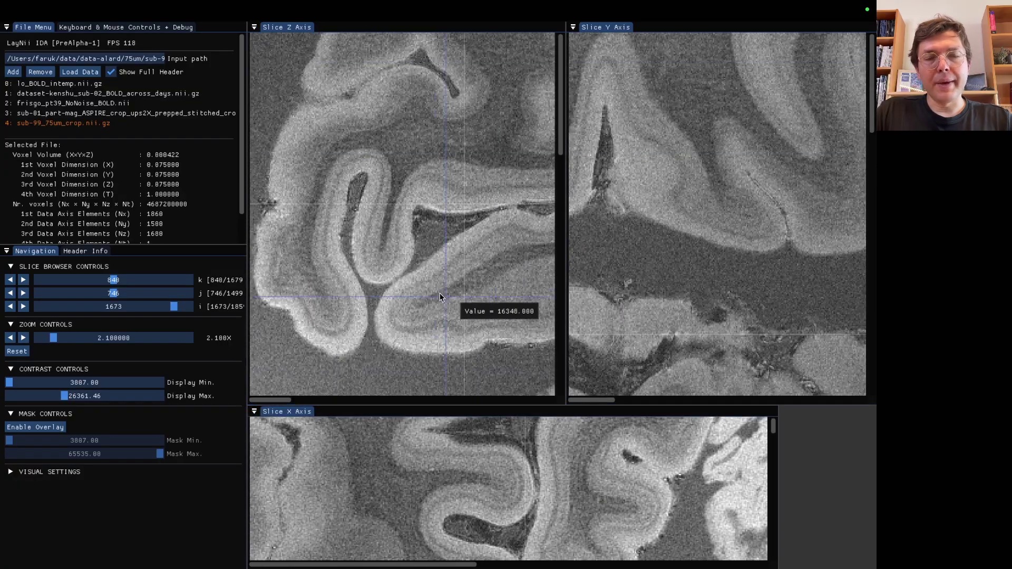
scroll(437, 292, down, 16)
scroll(435, 294, down, 2)
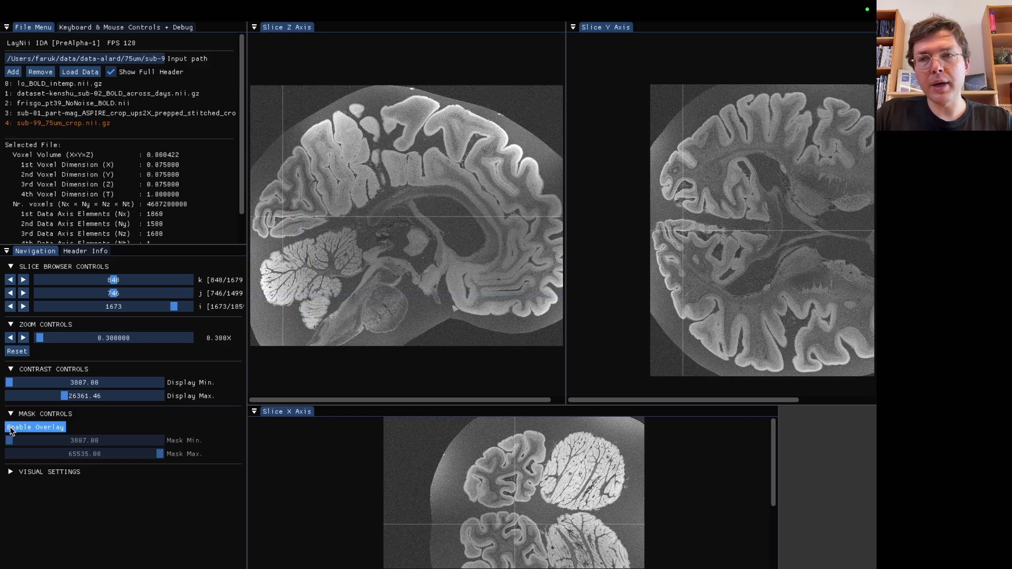
Enable the mask overlay, set its range to about 9585 to 11642, and turn the overlay off again.
click(24, 413)
click(41, 417)
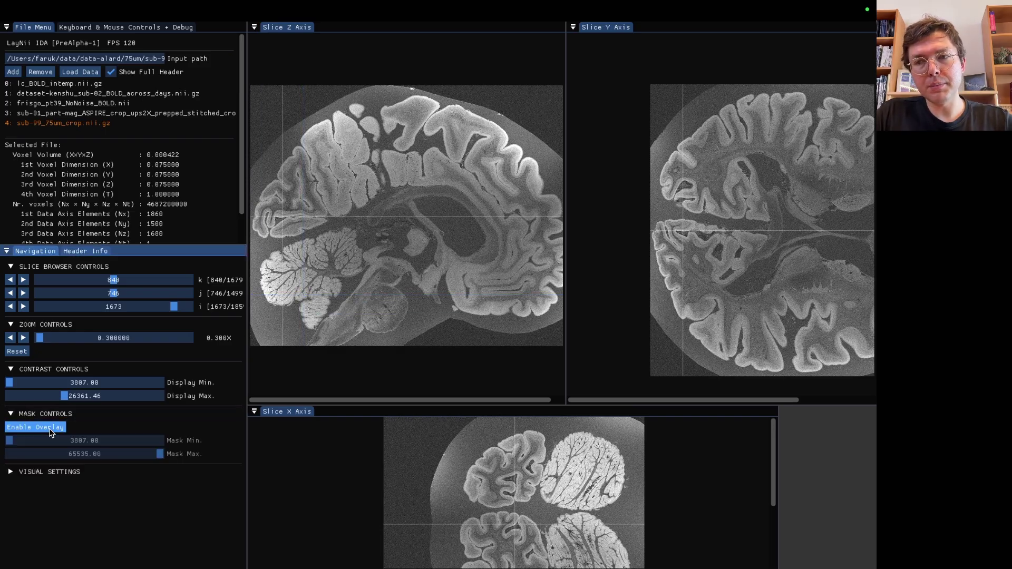
click(37, 427)
click(24, 454)
click(26, 441)
drag(27, 442, 24, 437)
click(53, 428)
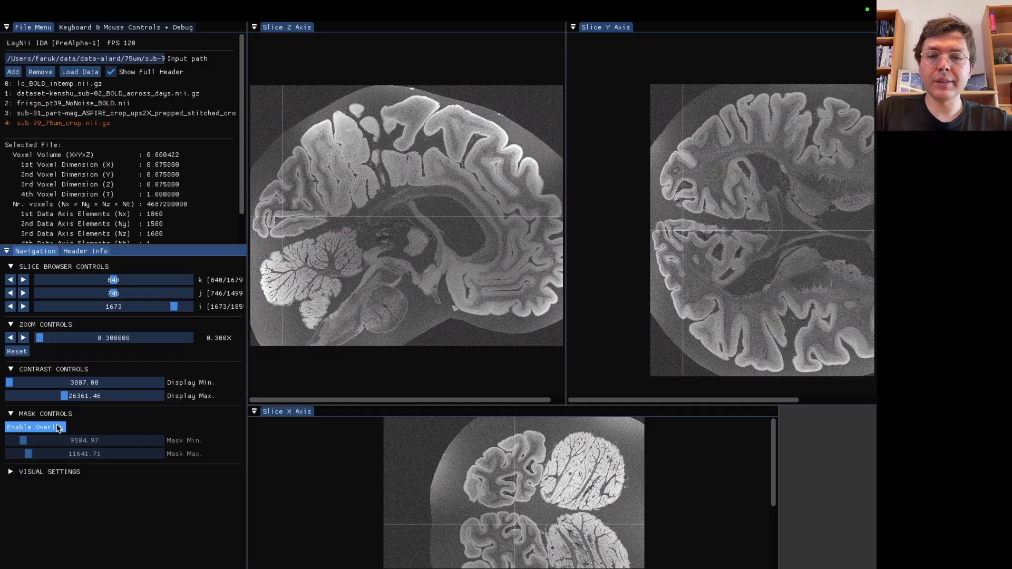
Reposition the brain in the Slice Z view and zoom in on the folds above the cerebellum to 1.4X.
scroll(289, 295, up, 2)
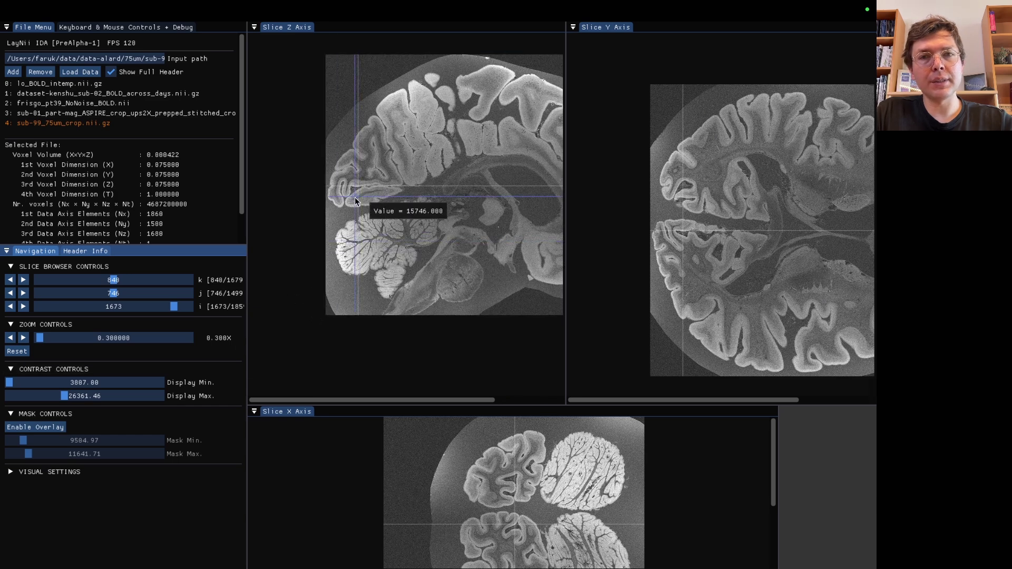
scroll(355, 197, up, 5)
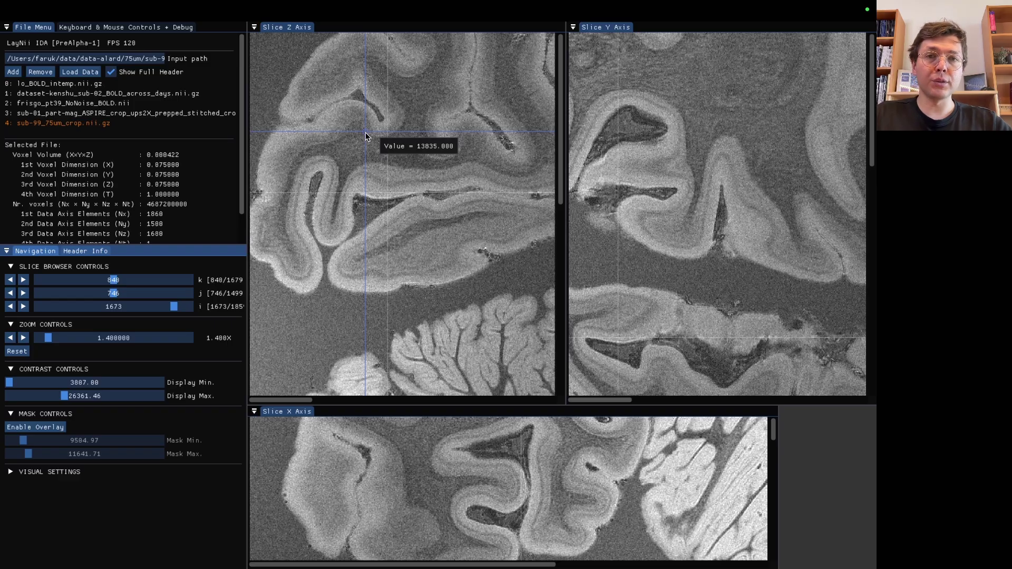
Switch to the CBClab website in the browser, open its Resources page and look through the Clearing and Imaging sections.
click(824, 61)
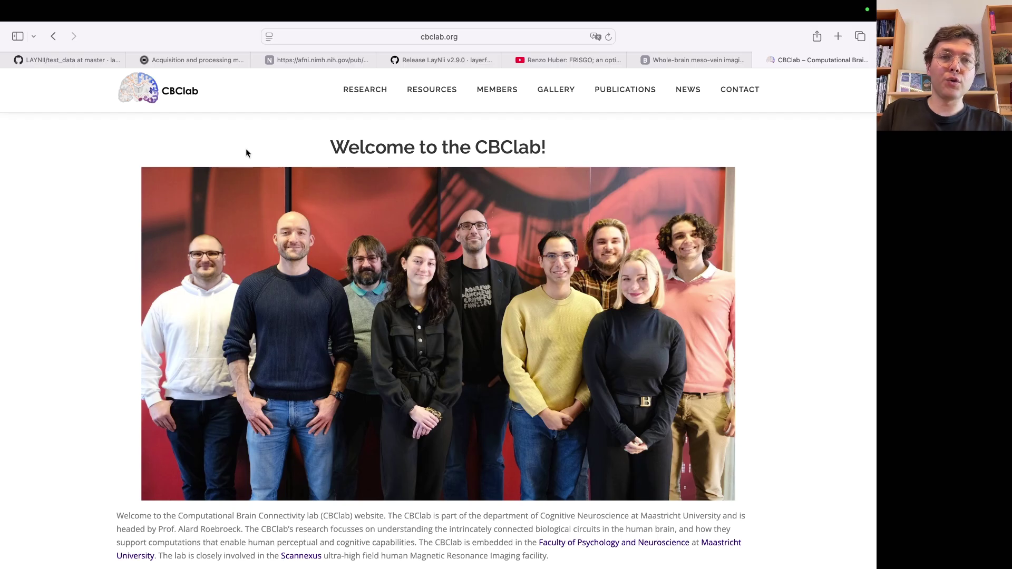
mouse_move(564, 105)
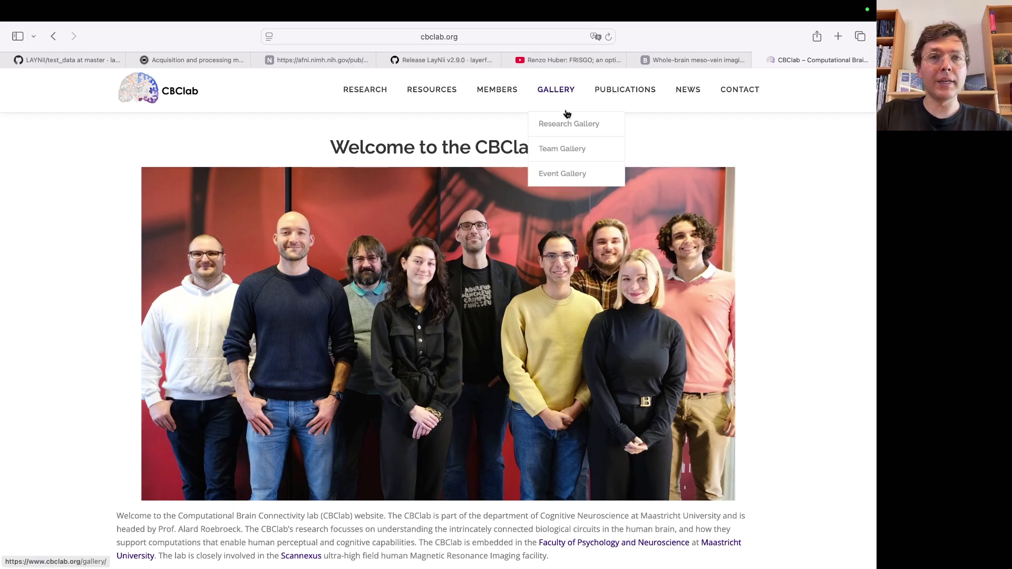
click(441, 94)
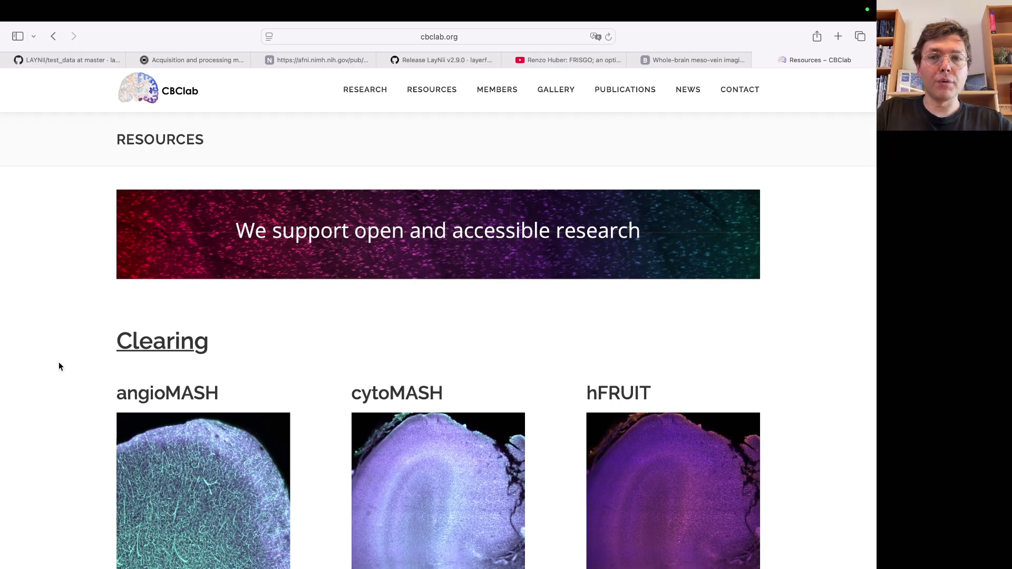
scroll(59, 362, down, 3)
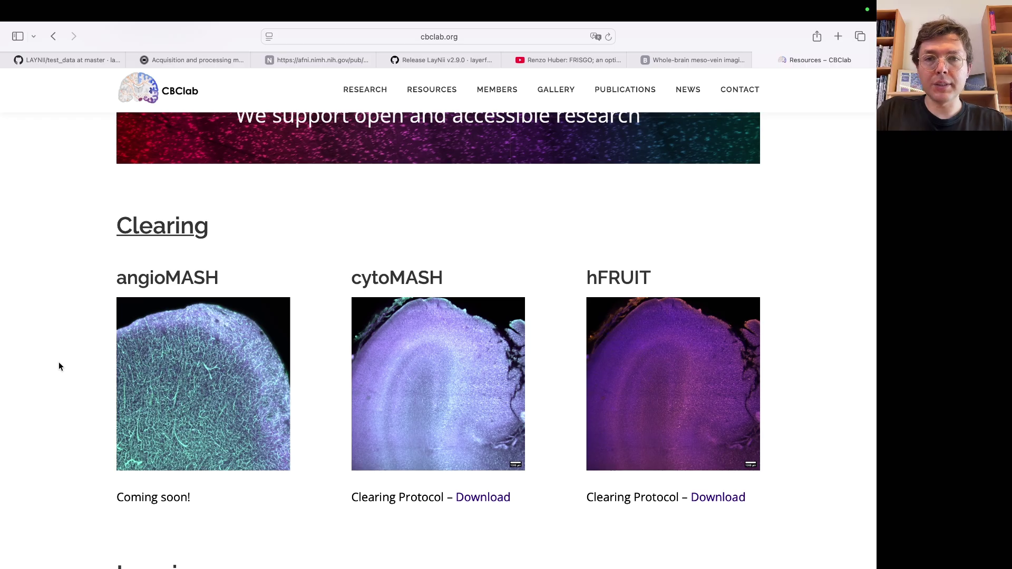
scroll(59, 362, down, 5)
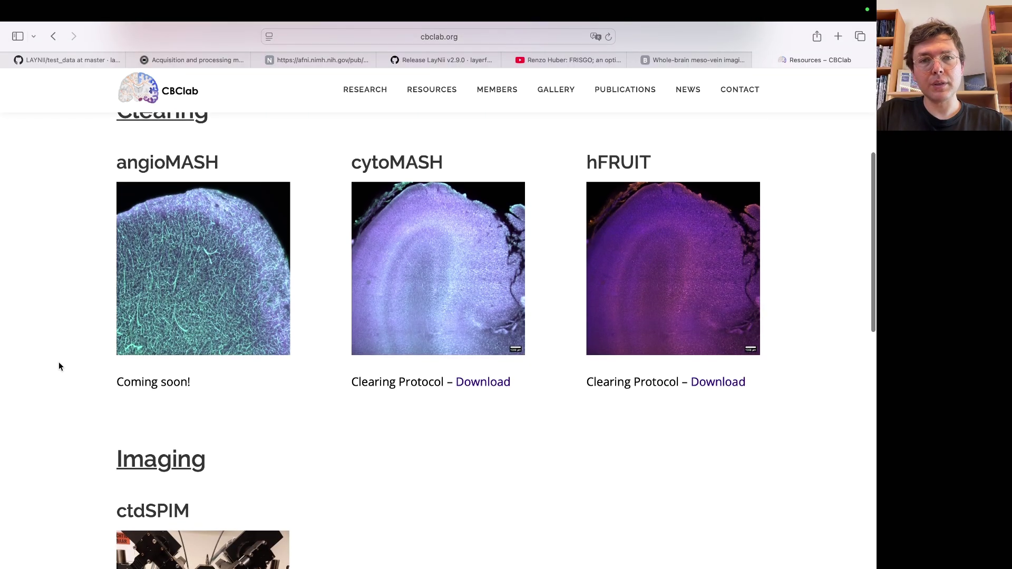
scroll(58, 361, up, 2)
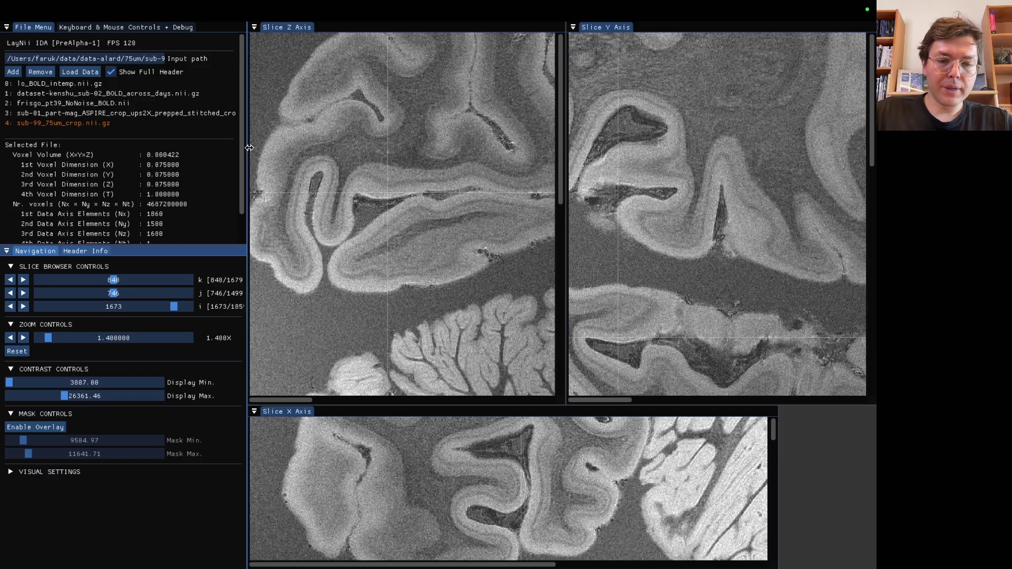
Switch to the LayNii v2.9.0 release page on GitHub and review its release notes and the downloadable LayNii IDA assets.
scroll(463, 288, down, 3)
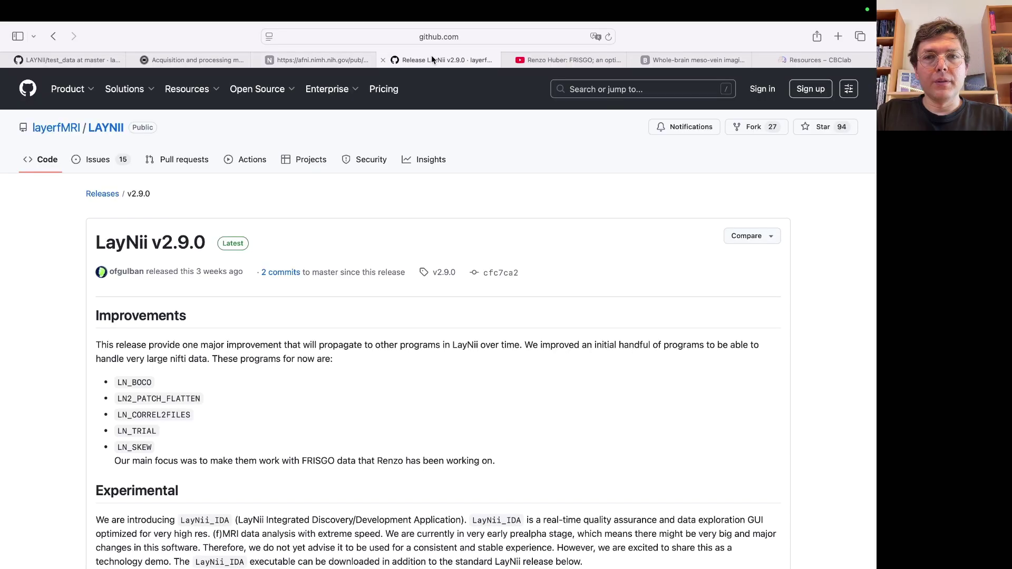
scroll(360, 271, down, 4)
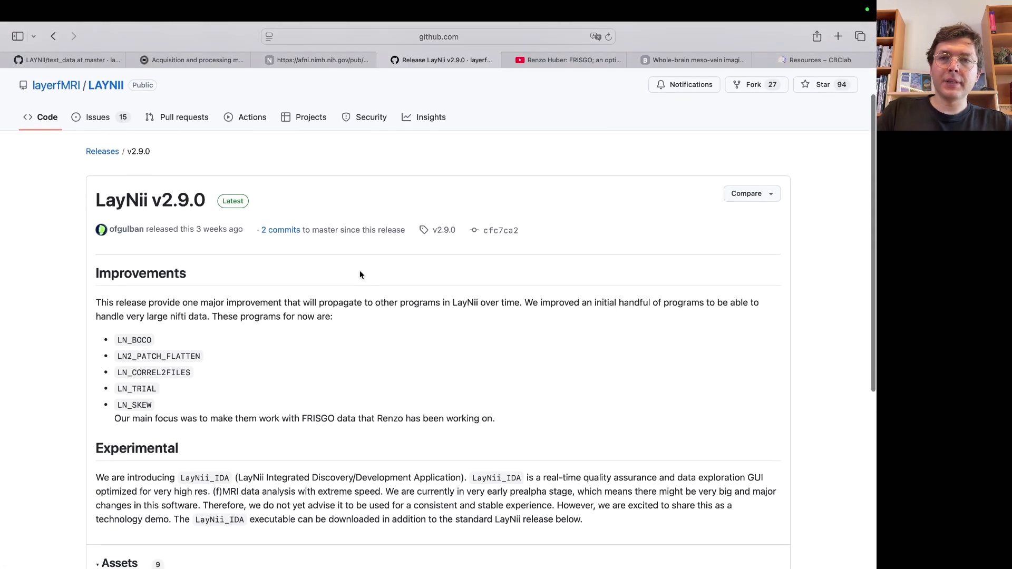
scroll(359, 271, down, 2)
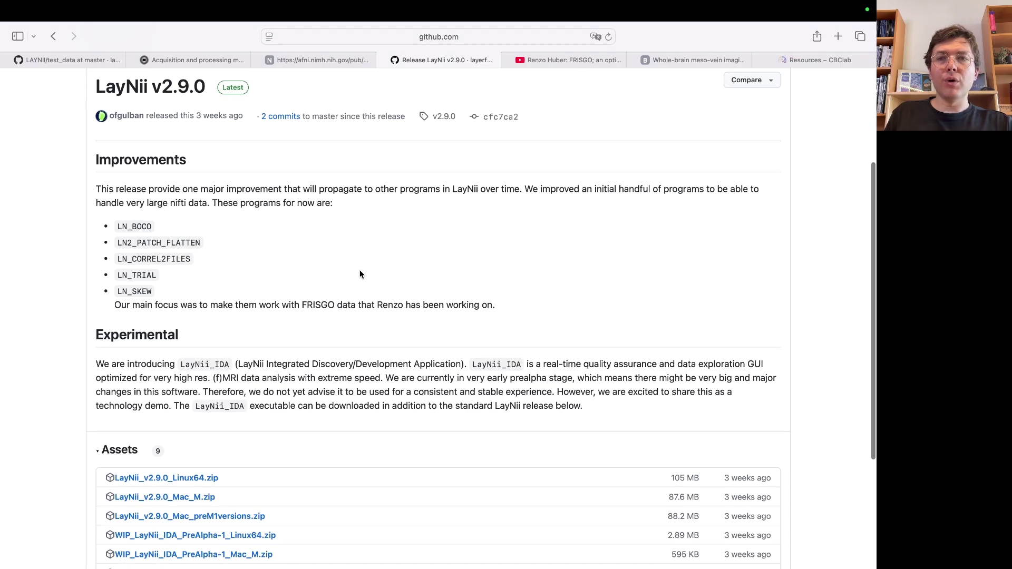
scroll(359, 270, down, 2)
scroll(359, 270, down, 3)
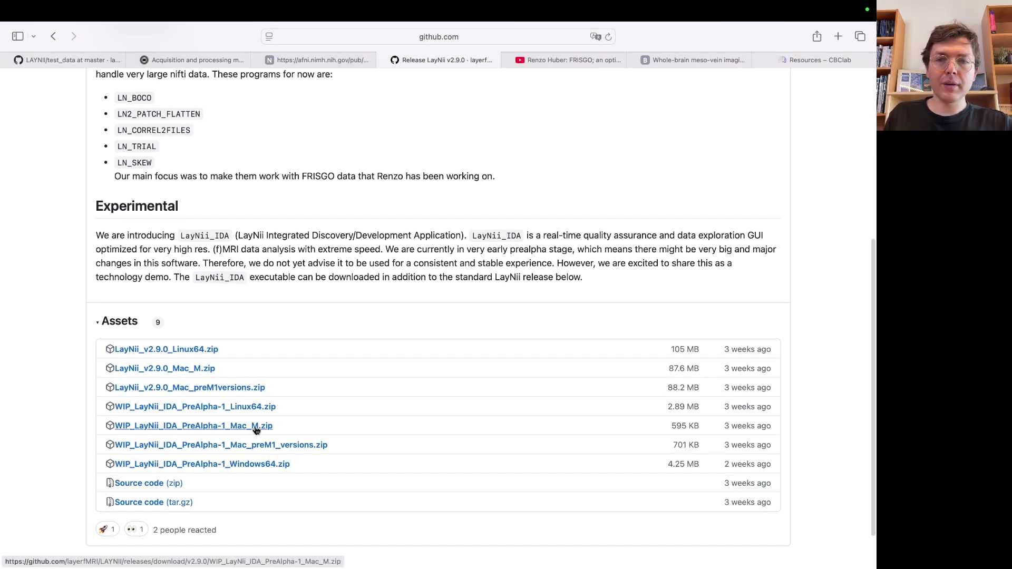
scroll(448, 377, up, 1)
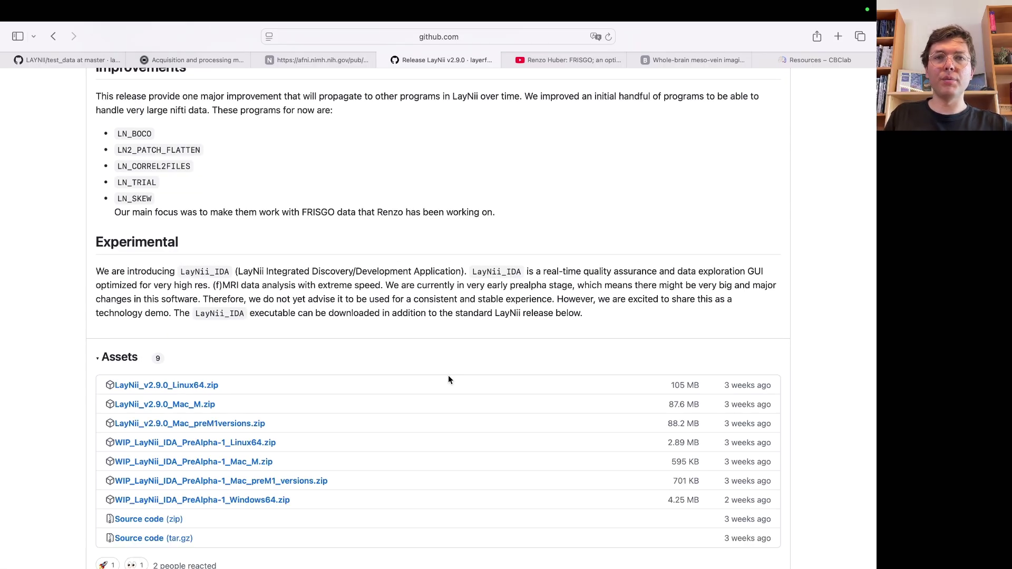
scroll(448, 379, up, 3)
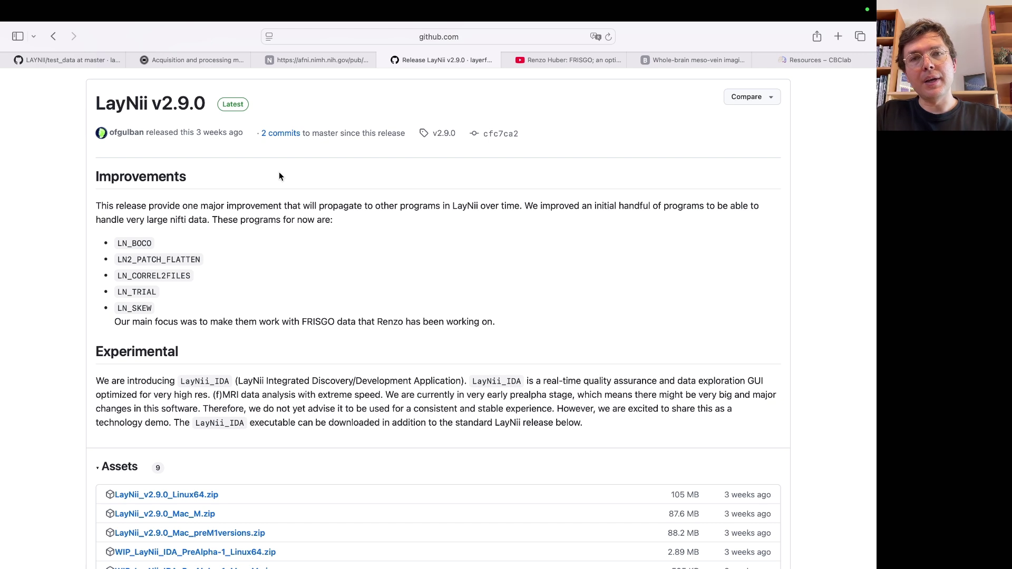
scroll(279, 176, up, 1)
scroll(281, 175, down, 1)
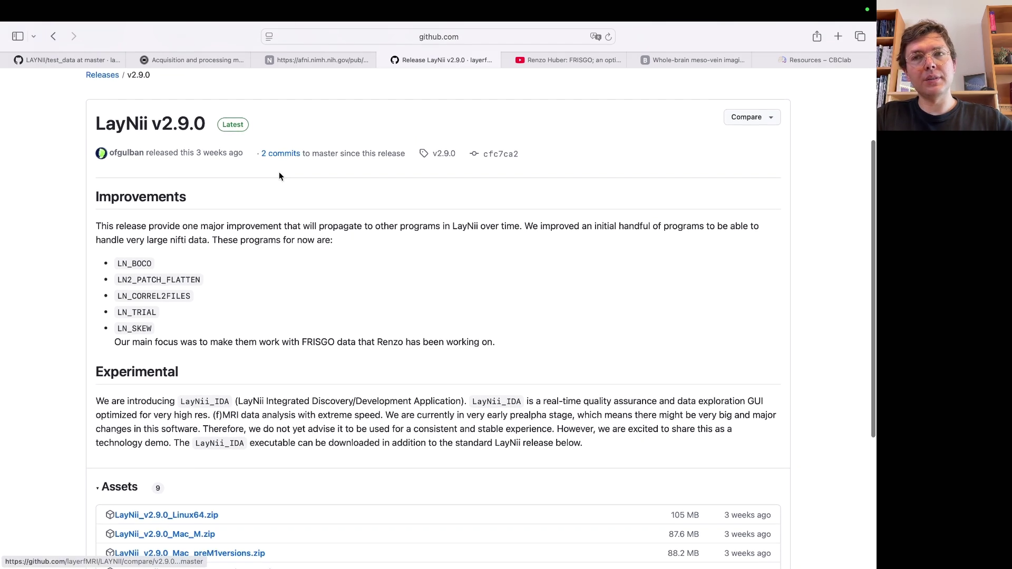